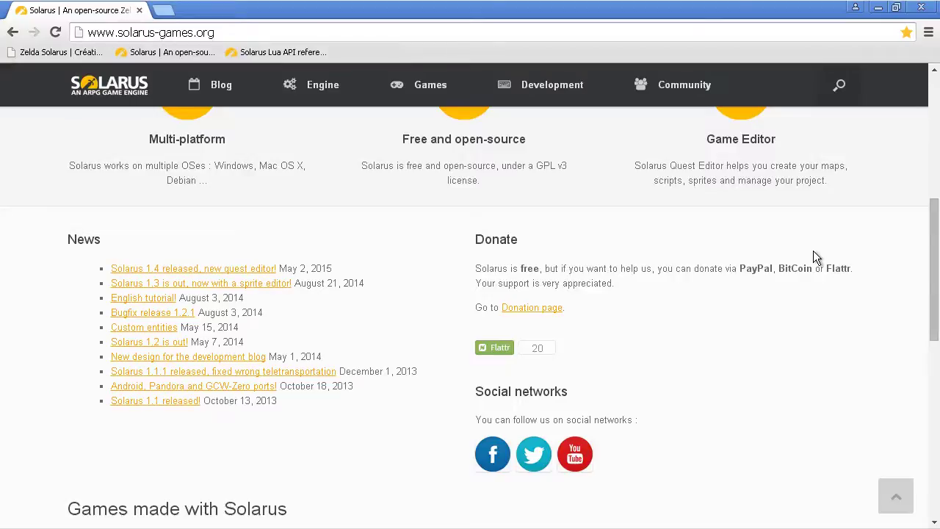
Open the Solarus engine's download page from the website's home page
{"action": "left_click_drag", "start_coordinate": [332, 268], "coordinate": [36, 273]}
{"action": "left_click", "coordinate": [87, 275]}
{"action": "scroll", "coordinate": [683, 294], "scroll_direction": "up", "scroll_amount": 5}
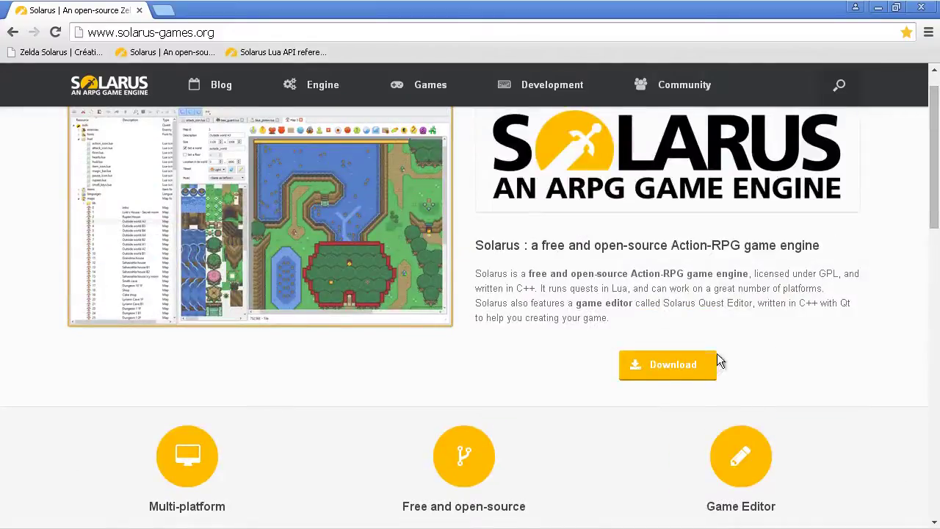
{"action": "scroll", "coordinate": [696, 341], "scroll_direction": "up", "scroll_amount": 1}
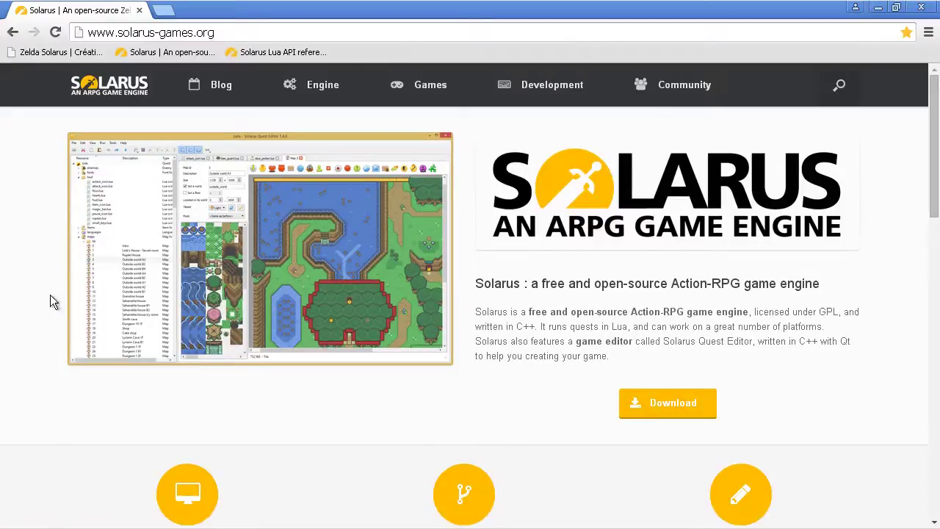
{"action": "left_click", "coordinate": [667, 401]}
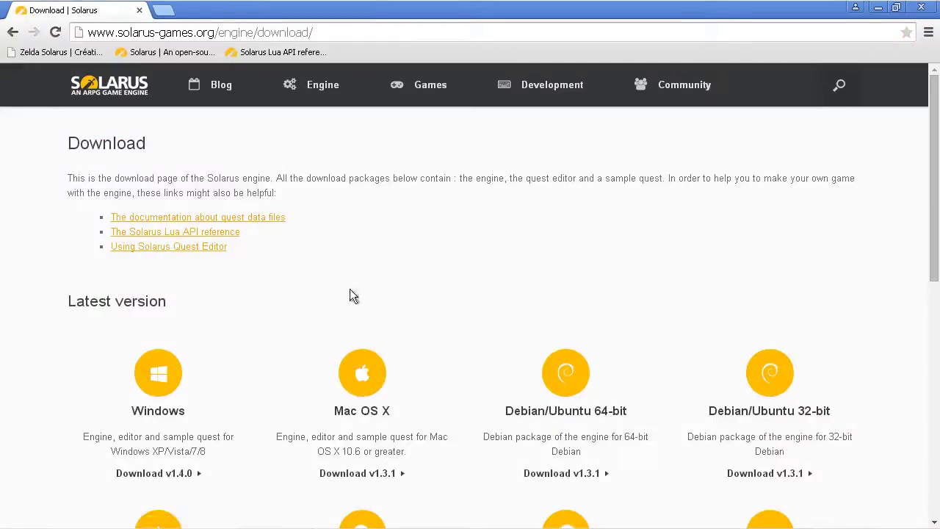
Download the Windows v1.4.0 package and save solarus-1.4.0-win32.zip in the tuto_solarus folder
{"action": "scroll", "coordinate": [261, 243], "scroll_direction": "down", "scroll_amount": 2}
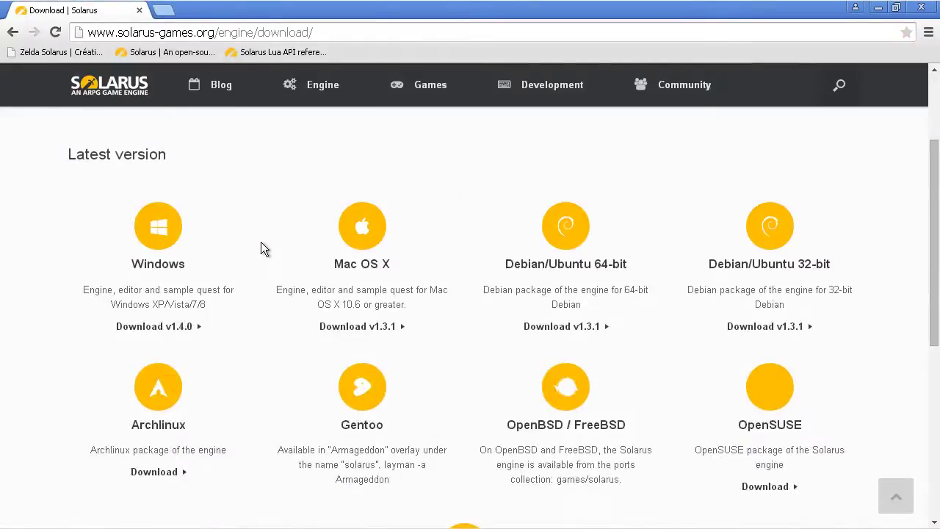
{"action": "left_click", "coordinate": [176, 328]}
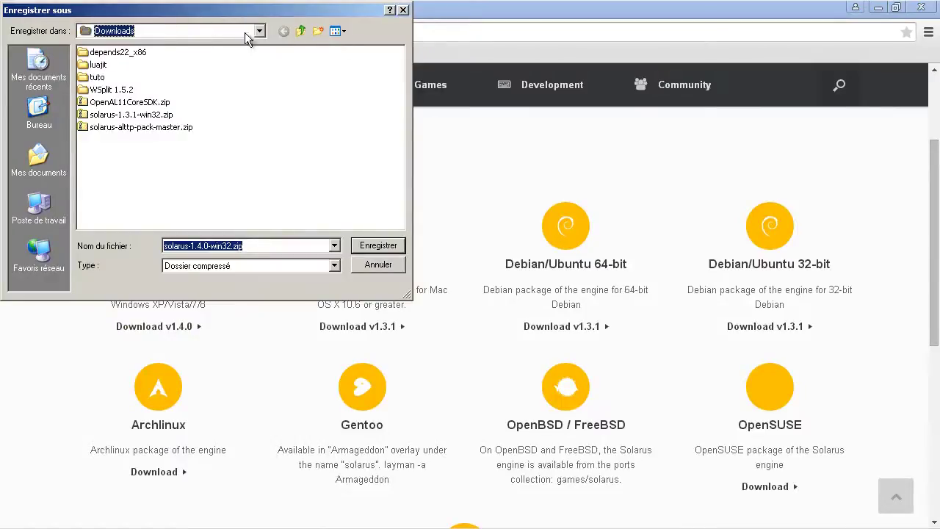
{"action": "left_click", "coordinate": [301, 31]}
{"action": "double_click", "coordinate": [117, 152]}
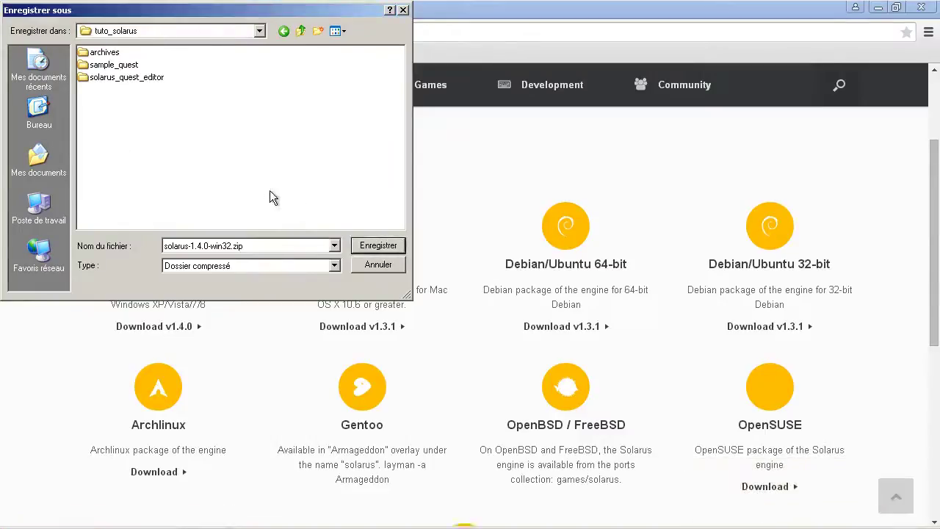
{"action": "left_click", "coordinate": [378, 245]}
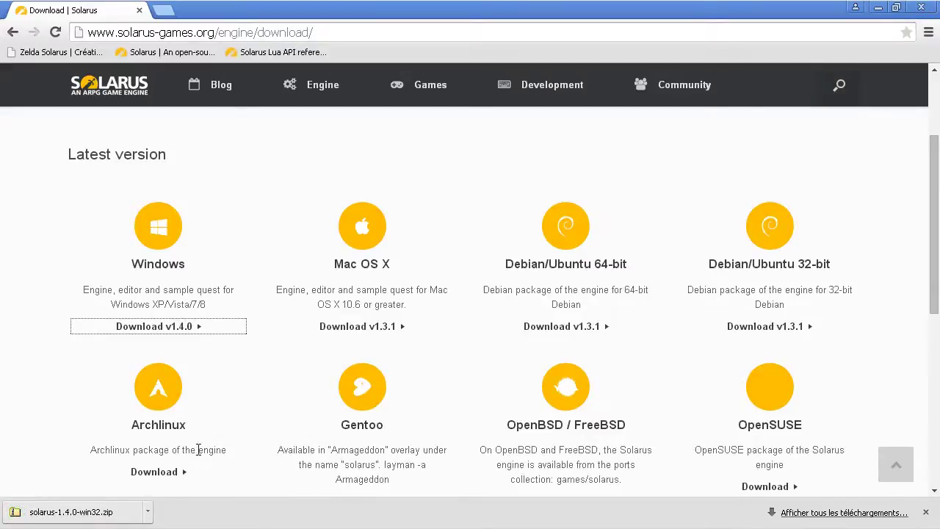
Minimize the browser and open the tuto_solarus folder from Mes documents in the file explorer, with the folder tree shown
{"action": "left_click", "coordinate": [878, 7]}
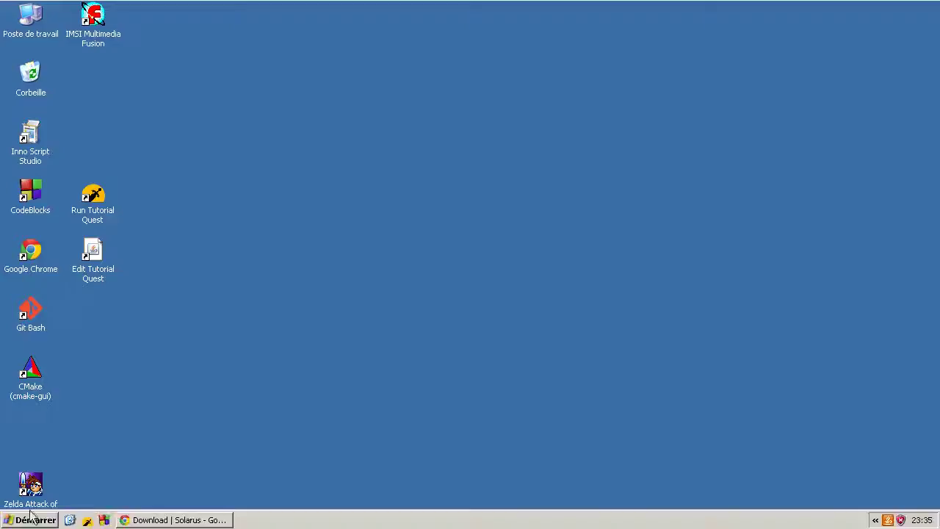
{"action": "left_click", "coordinate": [30, 520]}
{"action": "left_click", "coordinate": [230, 237]}
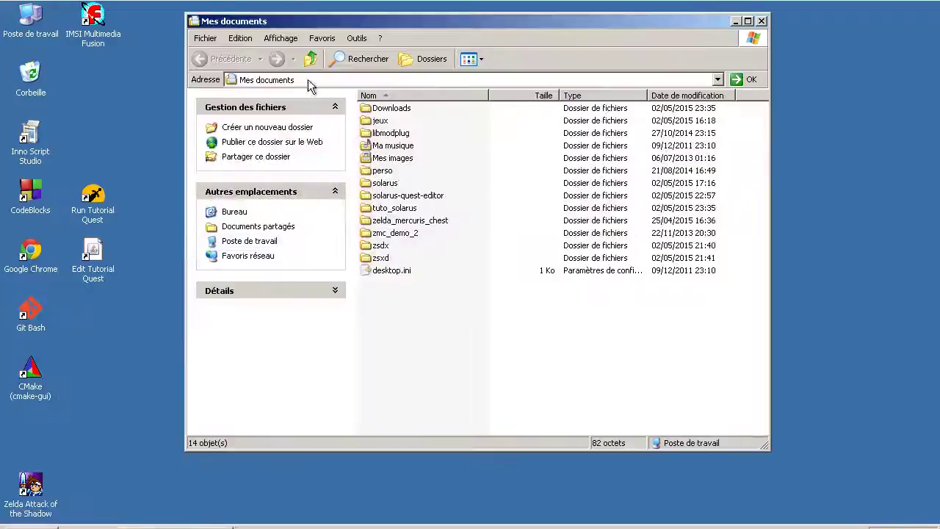
{"action": "left_click", "coordinate": [432, 60]}
{"action": "left_click", "coordinate": [253, 238]}
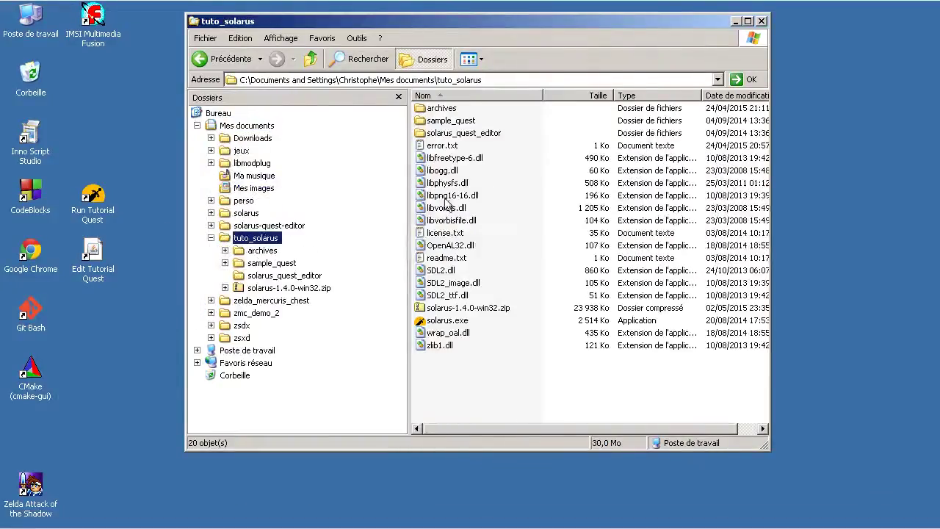
Delete the old solarus.exe from the tuto_solarus folder
{"action": "left_click", "coordinate": [485, 315]}
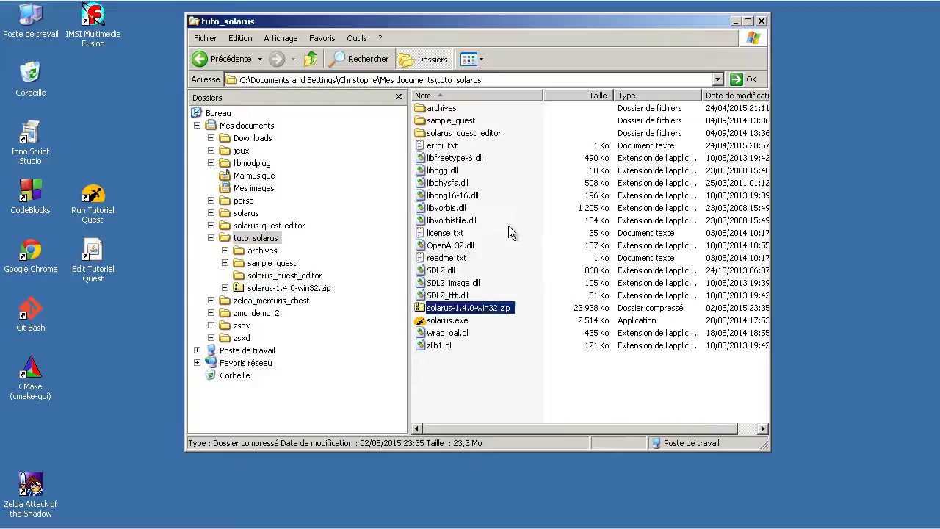
{"action": "left_click", "coordinate": [481, 165]}
{"action": "left_click", "coordinate": [453, 322]}
{"action": "key", "text": "Delete"}
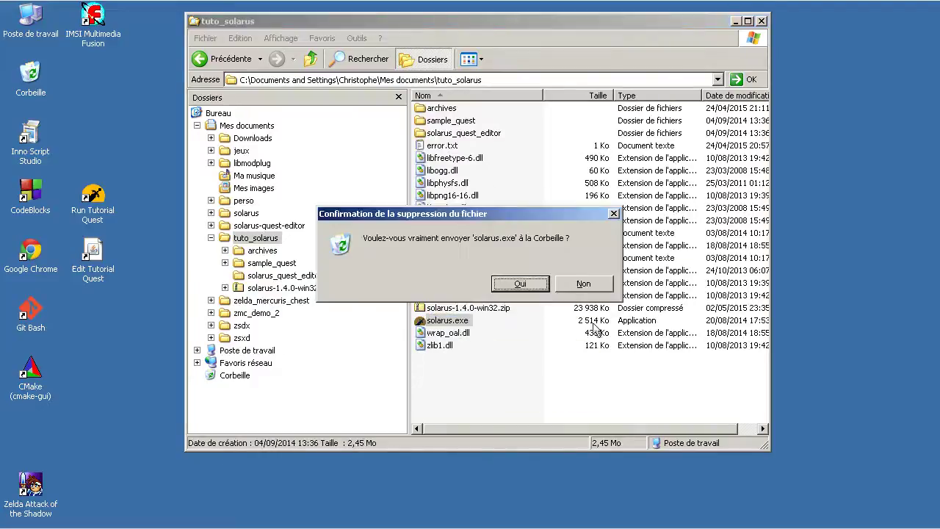
{"action": "left_click", "coordinate": [502, 285]}
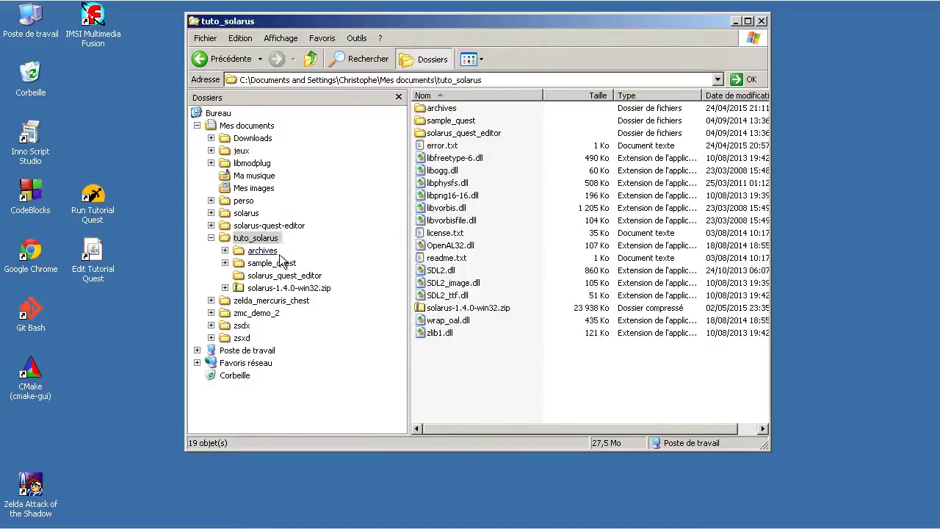
Check the contents of the solarus_quest_editor folder and delete that folder from tuto_solarus
{"action": "left_click", "coordinate": [440, 150]}
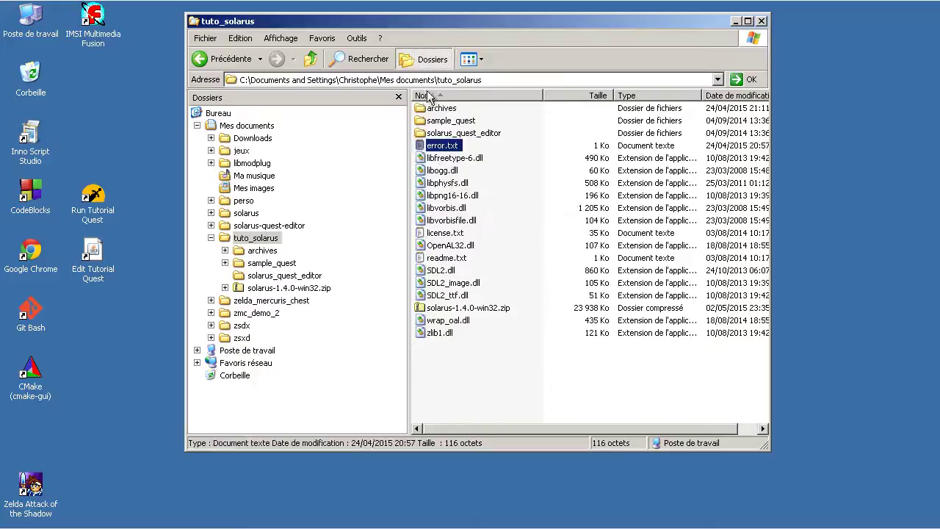
{"action": "double_click", "coordinate": [467, 133]}
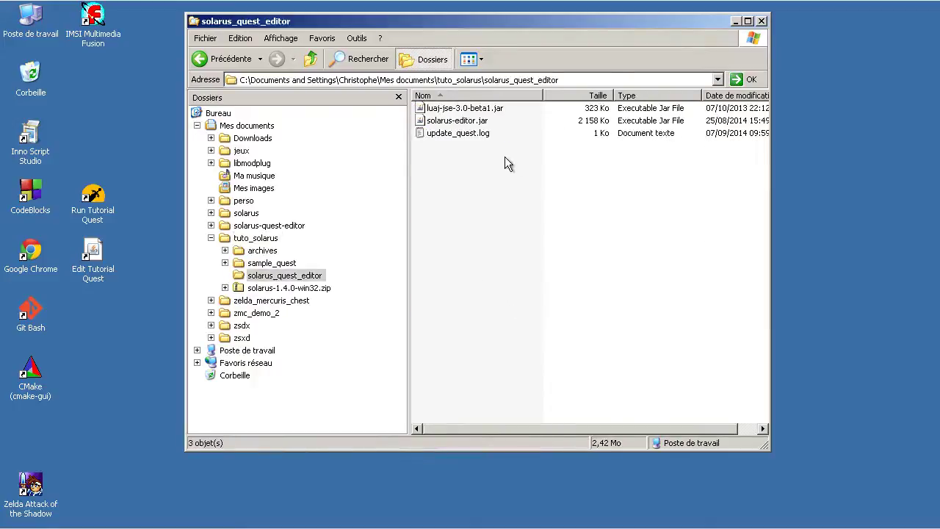
{"action": "left_click", "coordinate": [310, 59]}
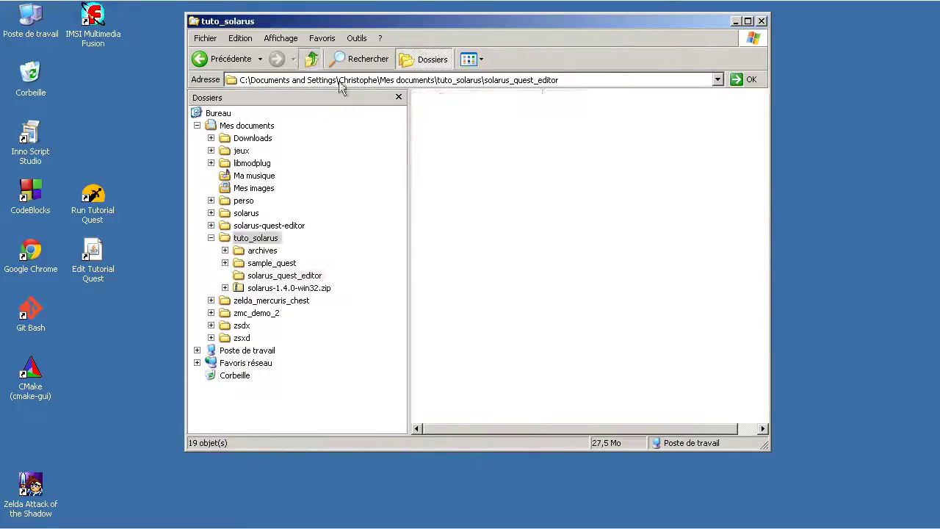
{"action": "left_click", "coordinate": [463, 135]}
{"action": "key", "text": "Delete"}
{"action": "left_click", "coordinate": [526, 292]}
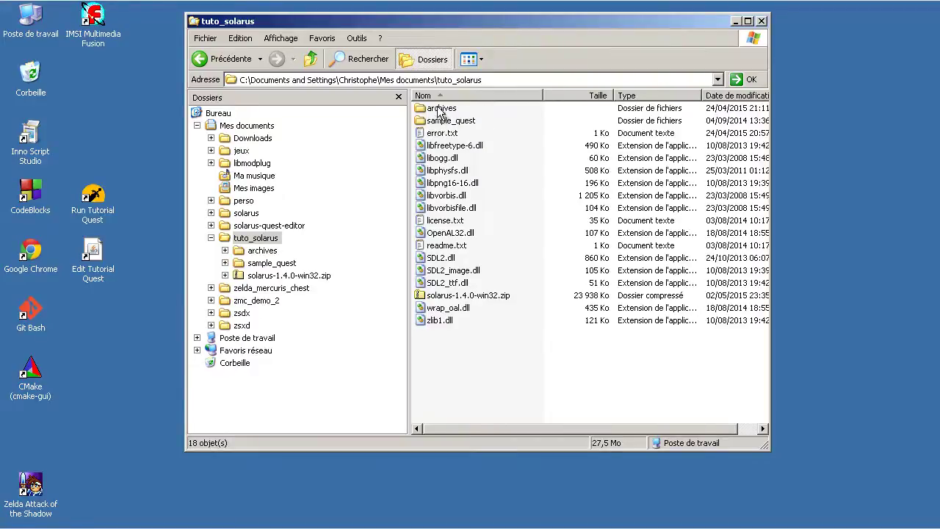
Delete the old sample_quest folder from tuto_solarus
{"action": "left_click", "coordinate": [477, 121]}
{"action": "key", "text": "Delete"}
{"action": "left_click", "coordinate": [559, 298]}
Extract solarus-1.4.0-win32.zip directly into the tuto_solarus folder, replacing all existing files
{"action": "double_click", "coordinate": [468, 283]}
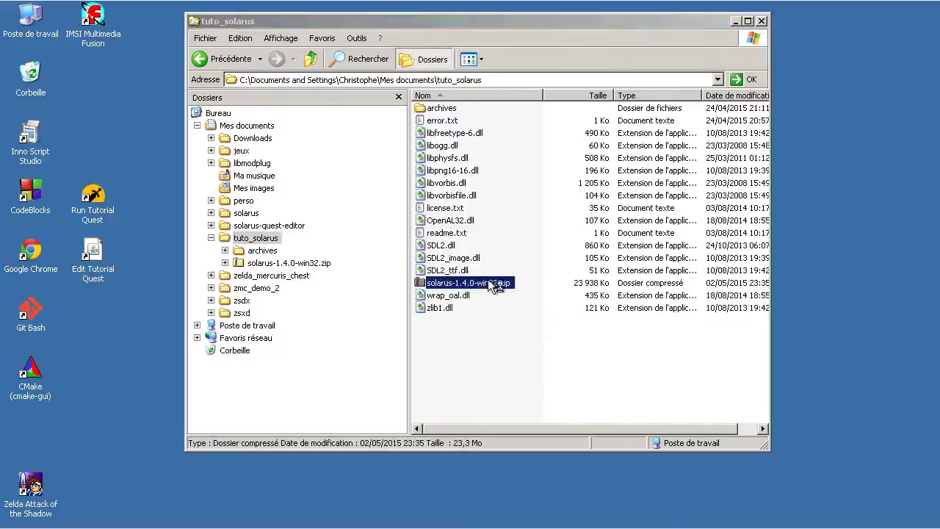
{"action": "left_click", "coordinate": [659, 91]}
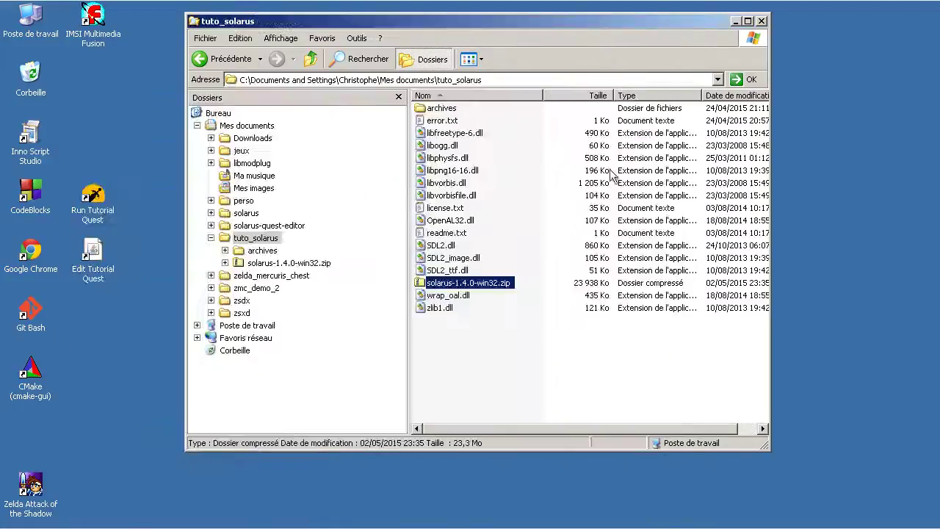
{"action": "right_click", "coordinate": [498, 285]}
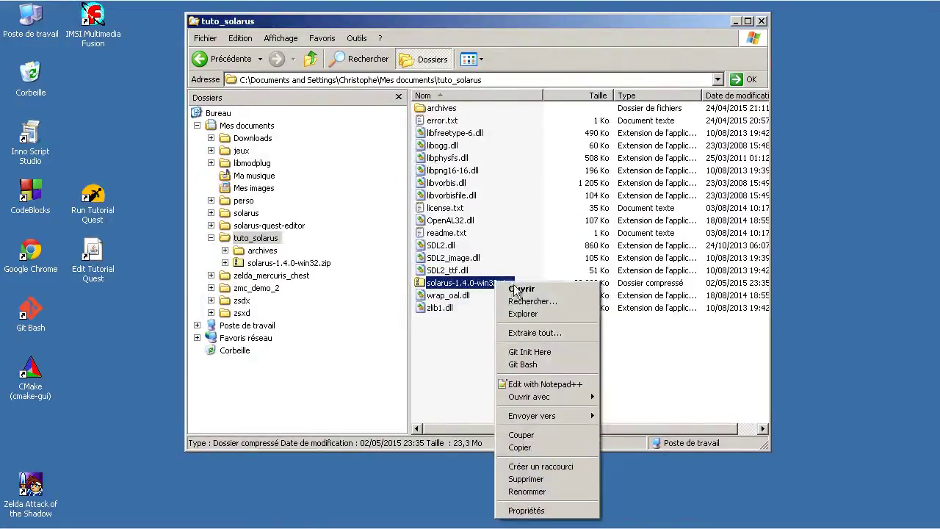
{"action": "left_click", "coordinate": [547, 335]}
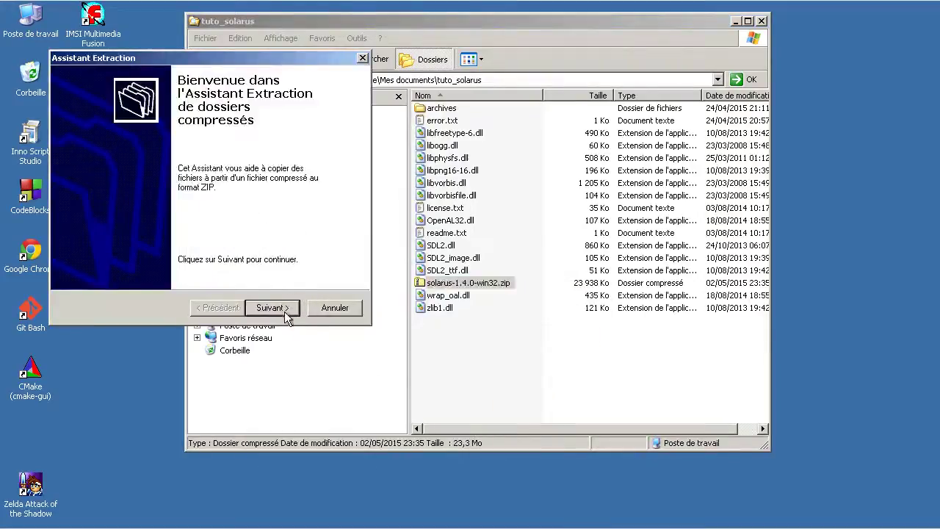
{"action": "left_click", "coordinate": [286, 310]}
{"action": "left_click", "coordinate": [273, 161]}
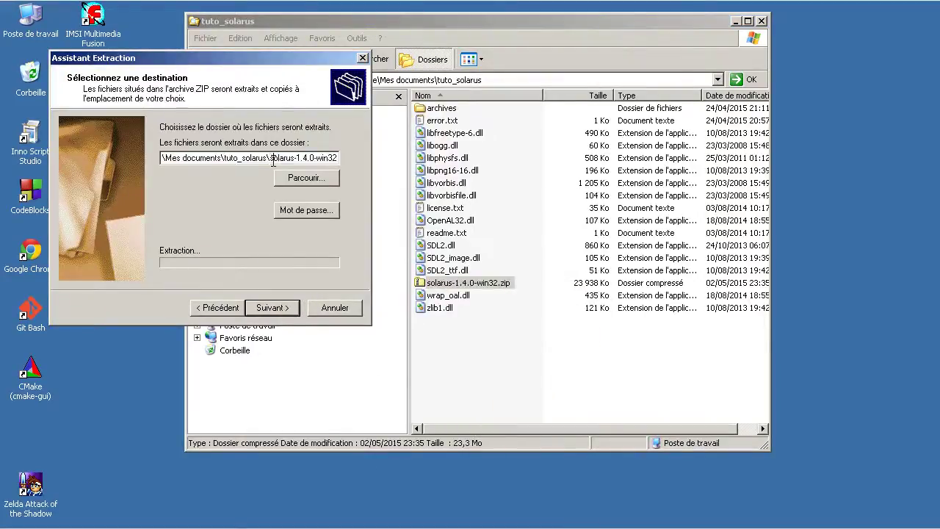
{"action": "left_click_drag", "start_coordinate": [312, 158], "coordinate": [413, 164]}
{"action": "key", "text": "BackSpace"}
{"action": "left_click", "coordinate": [280, 313]}
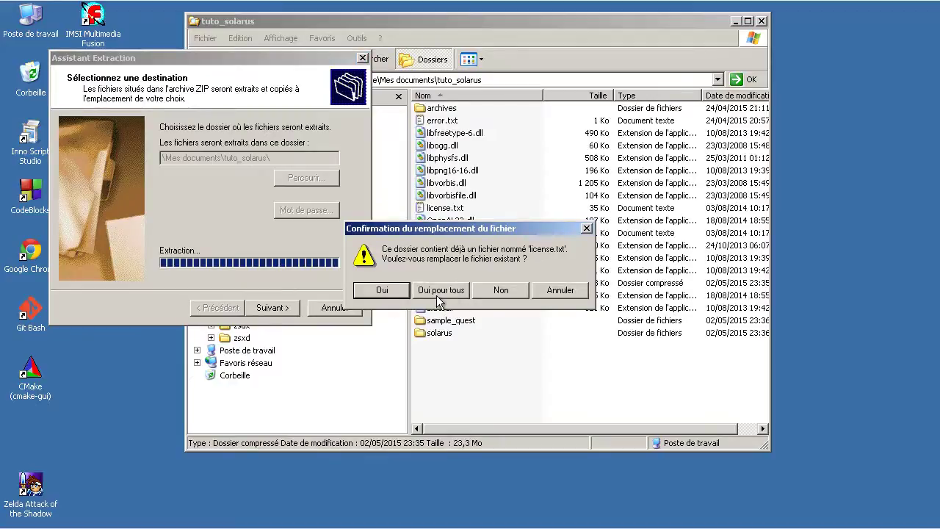
{"action": "left_click", "coordinate": [441, 292]}
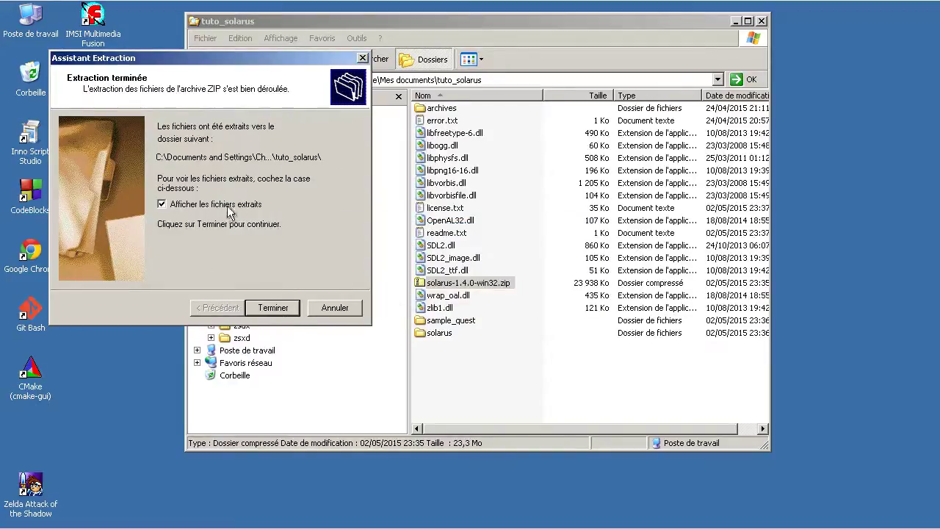
{"action": "left_click", "coordinate": [265, 309]}
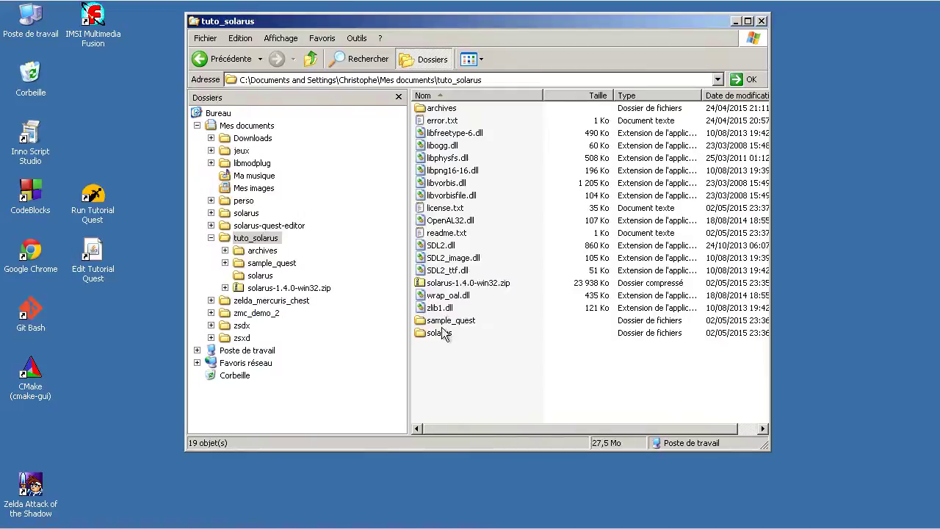
Delete the solarus-1.4.0-win32.zip archive from tuto_solarus
{"action": "left_click", "coordinate": [464, 285]}
{"action": "key", "text": "Delete"}
{"action": "left_click", "coordinate": [517, 284]}
Move all files from the extracted solarus subfolder up into tuto_solarus, replacing all existing files
{"action": "double_click", "coordinate": [441, 320]}
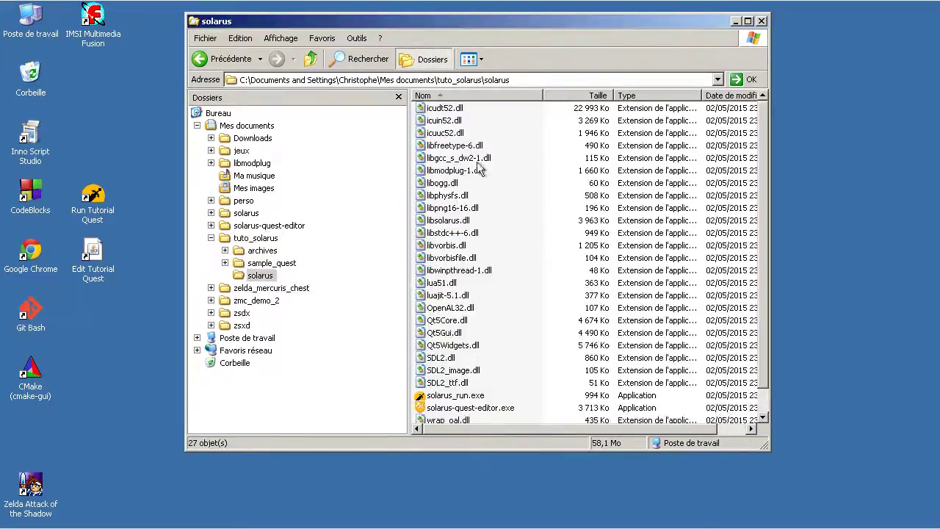
{"action": "scroll", "coordinate": [596, 257], "scroll_direction": "down", "scroll_amount": 1}
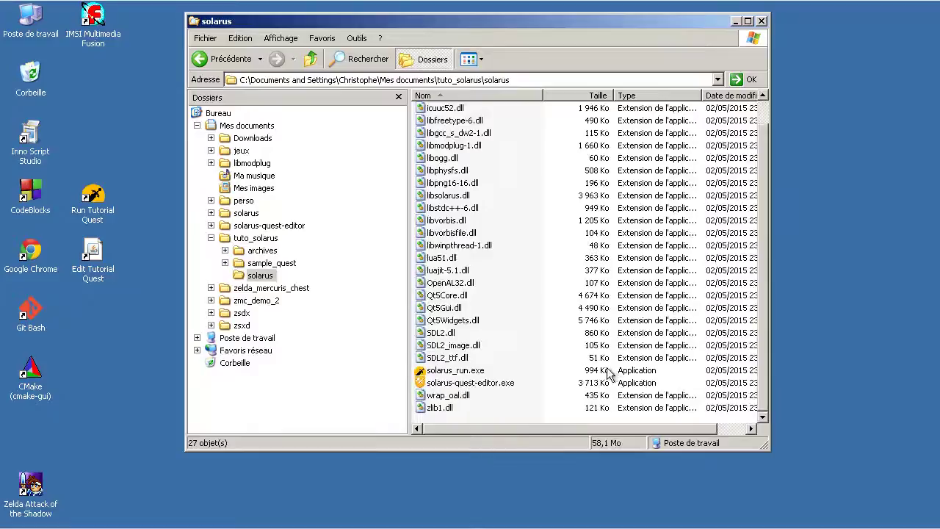
{"action": "key", "text": "ctrl+a"}
{"action": "left_click_drag", "start_coordinate": [452, 358], "coordinate": [299, 250]}
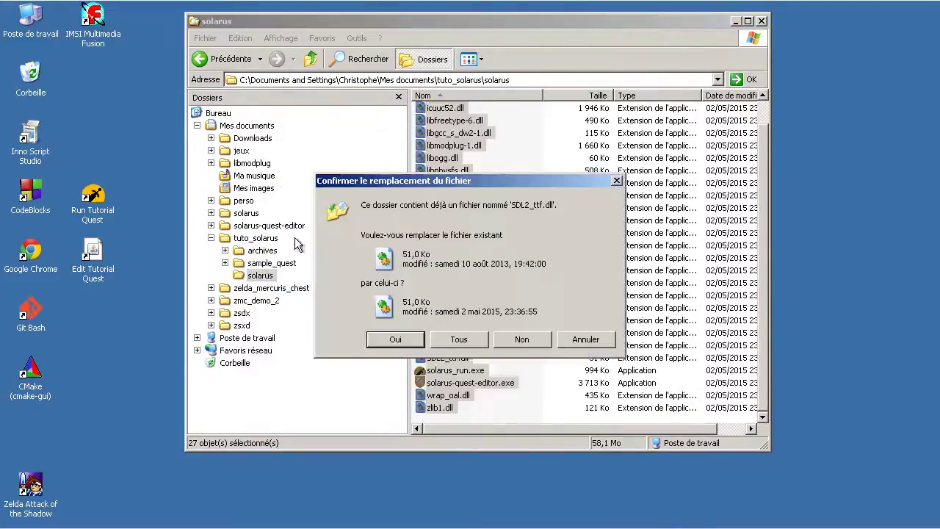
{"action": "left_click", "coordinate": [459, 339]}
Delete the emptied solarus subfolder of tuto_solarus
{"action": "left_click", "coordinate": [269, 277]}
{"action": "key", "text": "Delete"}
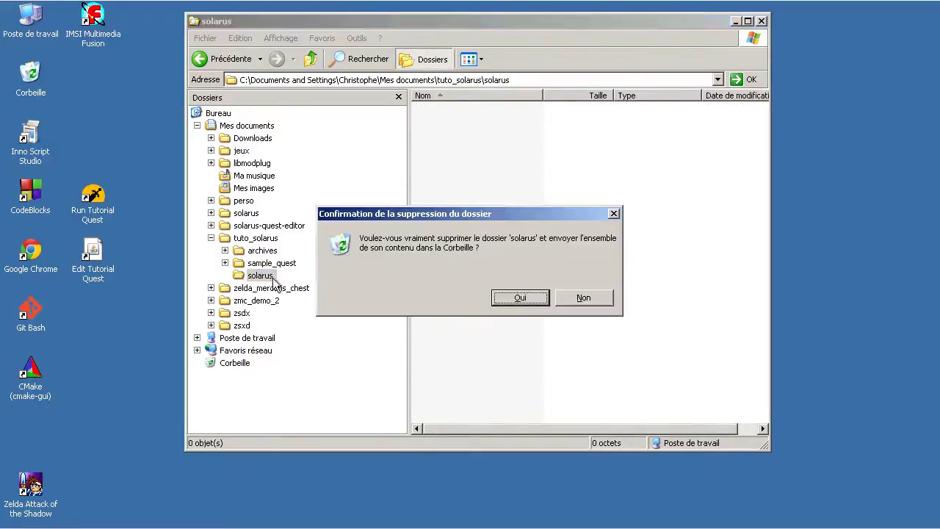
{"action": "left_click", "coordinate": [518, 297]}
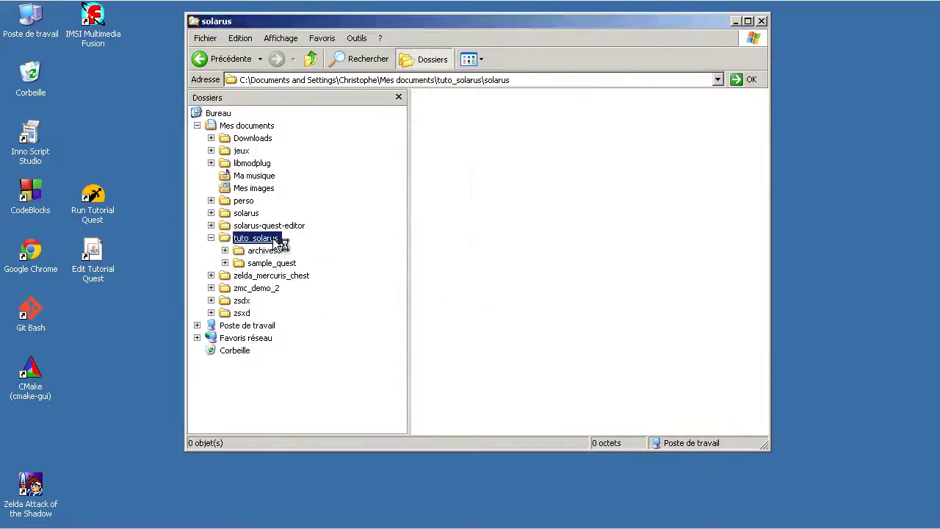
Look through the updated tuto_solarus folder and select solarus_run.exe
{"action": "left_click", "coordinate": [663, 219]}
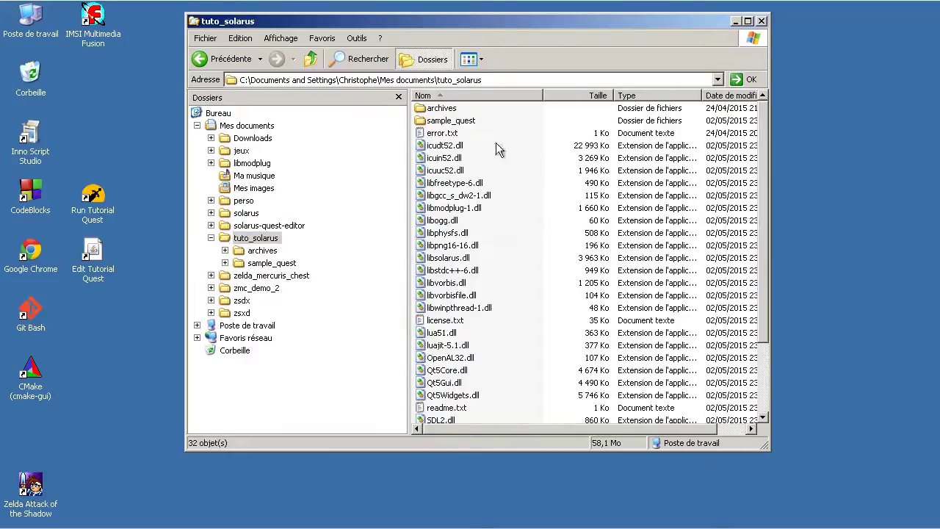
{"action": "left_click_drag", "start_coordinate": [510, 139], "coordinate": [457, 306]}
{"action": "left_click", "coordinate": [561, 315]}
{"action": "scroll", "coordinate": [563, 289], "scroll_direction": "down", "scroll_amount": 3}
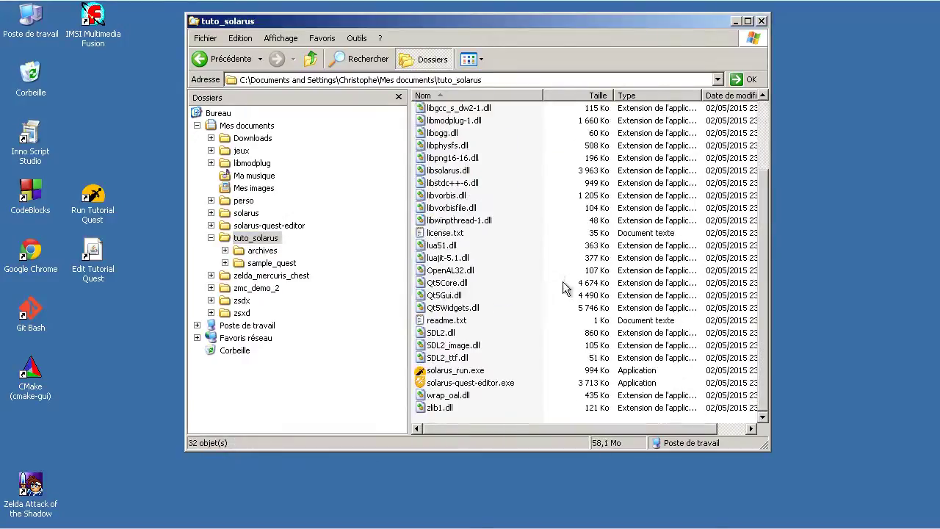
{"action": "left_click", "coordinate": [480, 373]}
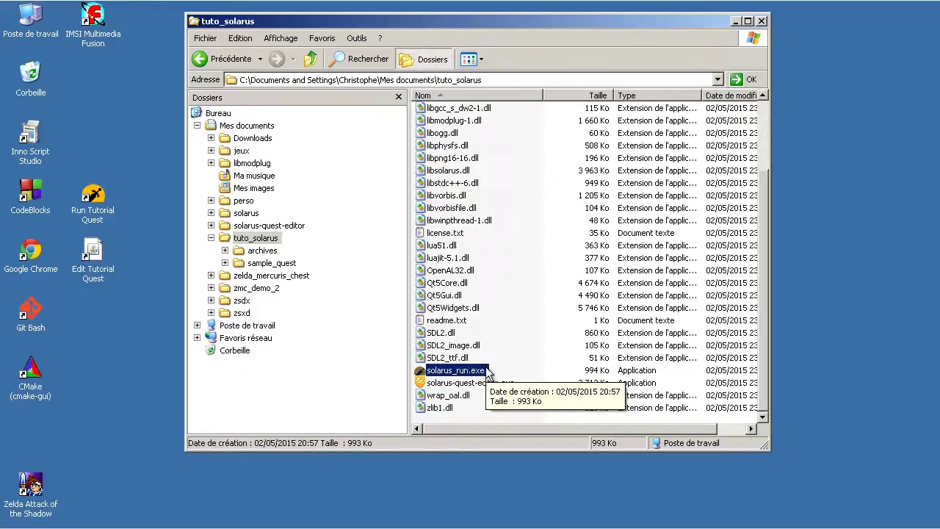
Change the target of the Run Tutorial Quest desktop shortcut so it points to solarus_run in tuto_solarus
{"action": "right_click", "coordinate": [84, 205]}
{"action": "left_click", "coordinate": [166, 459]}
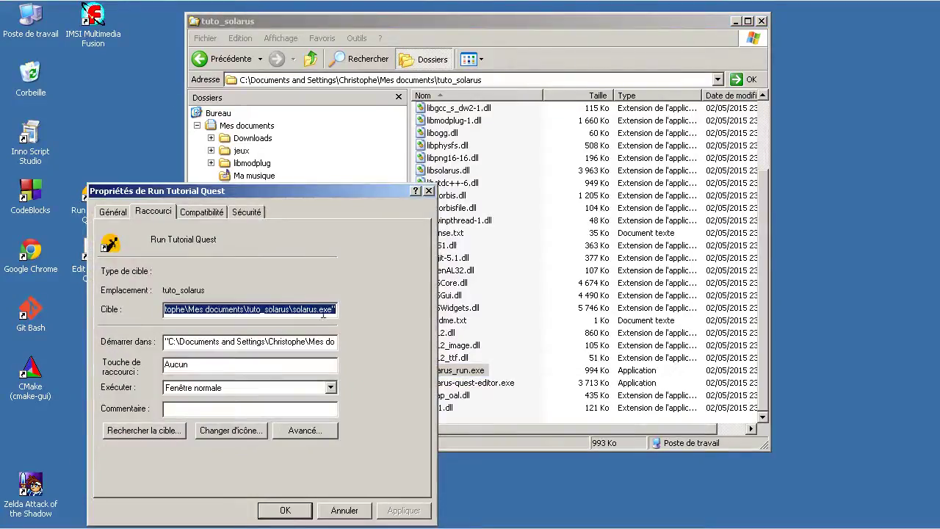
{"action": "left_click", "coordinate": [319, 311]}
{"action": "type", "text": "_run"}
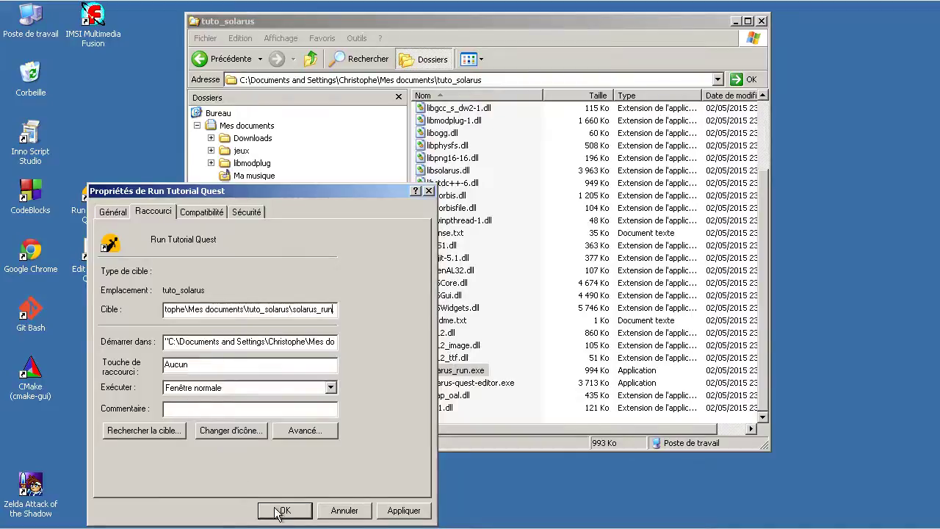
{"action": "left_click", "coordinate": [284, 510]}
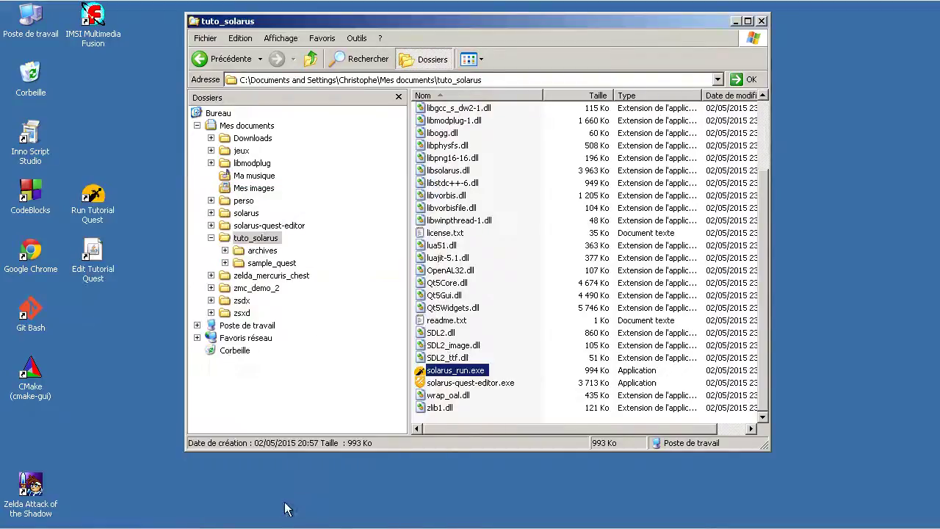
{"action": "left_click", "coordinate": [507, 385]}
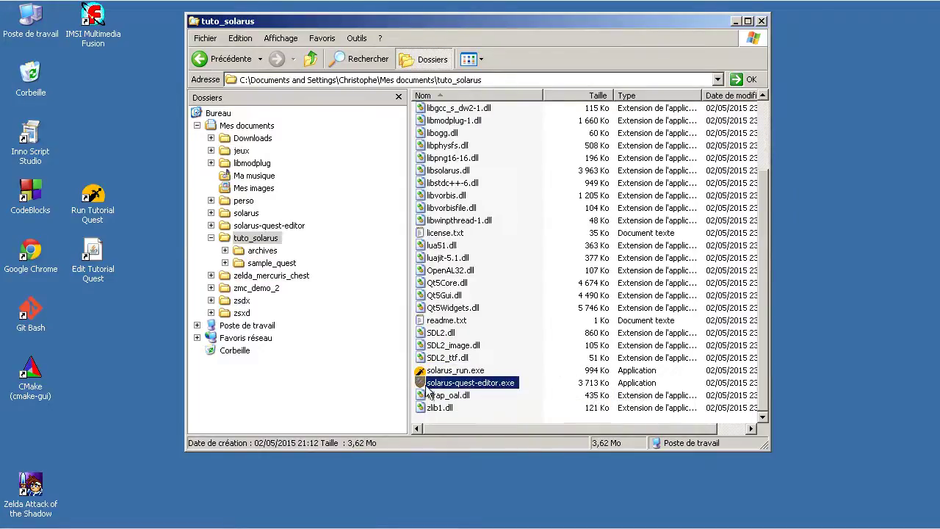
{"action": "left_click", "coordinate": [556, 382]}
Copy the data_ep20_fr folder from archives into tuto_solarus and collapse the archives folder in the tree
{"action": "scroll", "coordinate": [562, 380], "scroll_direction": "up", "scroll_amount": 3}
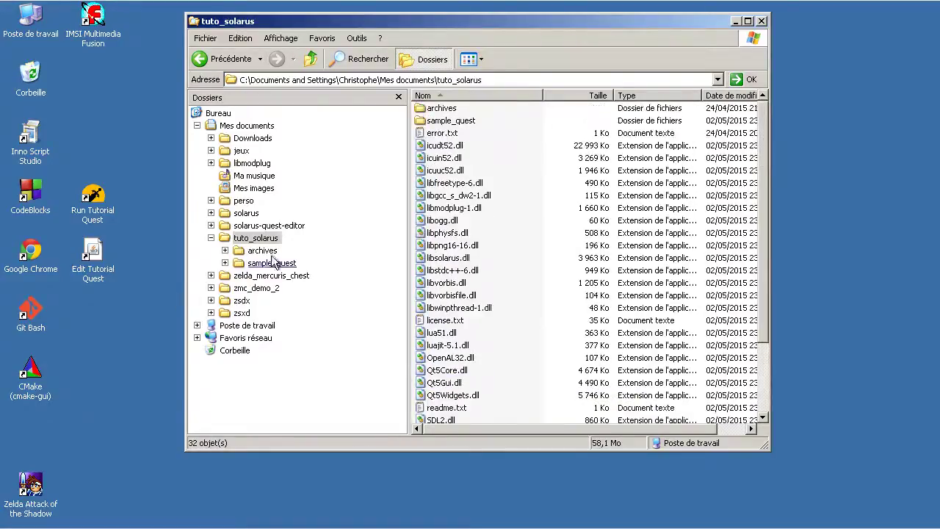
{"action": "left_click", "coordinate": [226, 251]}
{"action": "scroll", "coordinate": [319, 235], "scroll_direction": "down", "scroll_amount": 8}
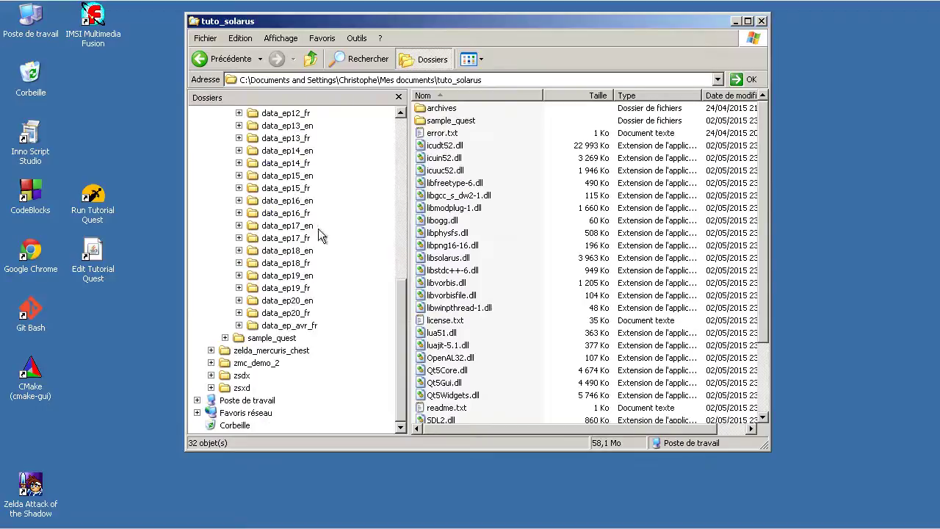
{"action": "left_click", "coordinate": [298, 314]}
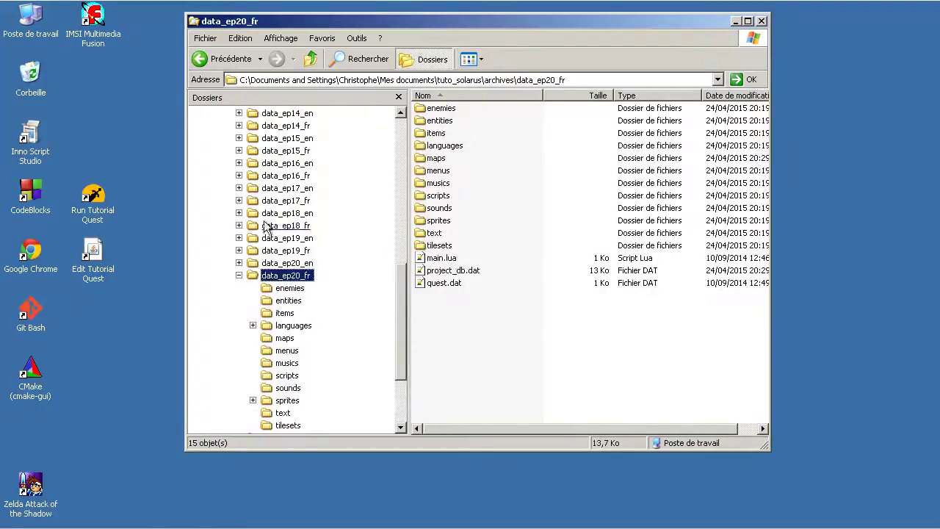
{"action": "scroll", "coordinate": [272, 264], "scroll_direction": "up", "scroll_amount": 8}
{"action": "left_click", "coordinate": [256, 138]}
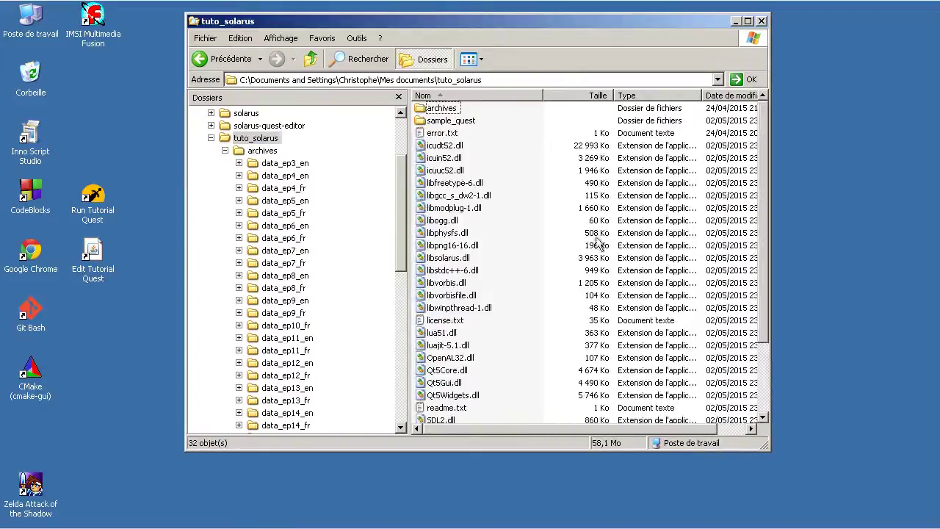
{"action": "key", "text": "ctrl+v"}
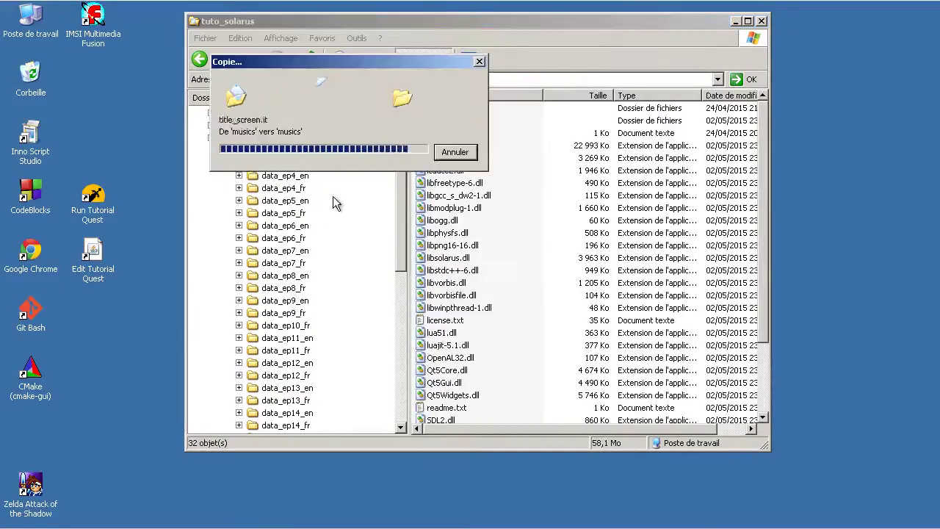
{"action": "left_click", "coordinate": [225, 151]}
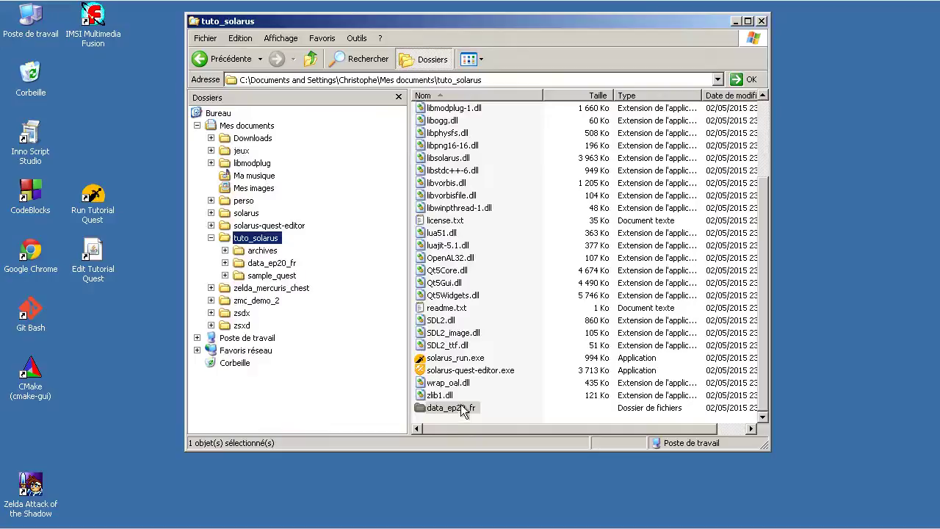
Rename the copied data_ep20_fr folder in tuto_solarus to data
{"action": "key", "text": "F2"}
{"action": "type", "text": "data"}
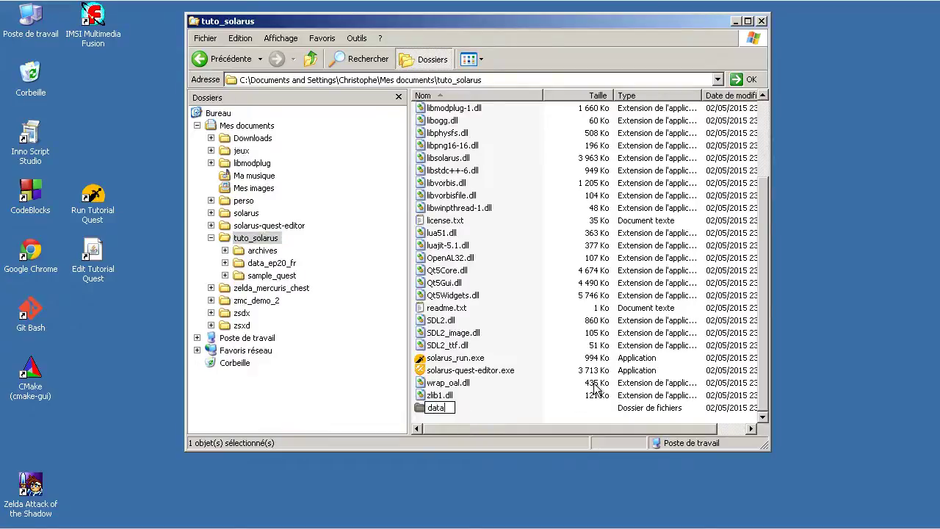
{"action": "left_click", "coordinate": [548, 338]}
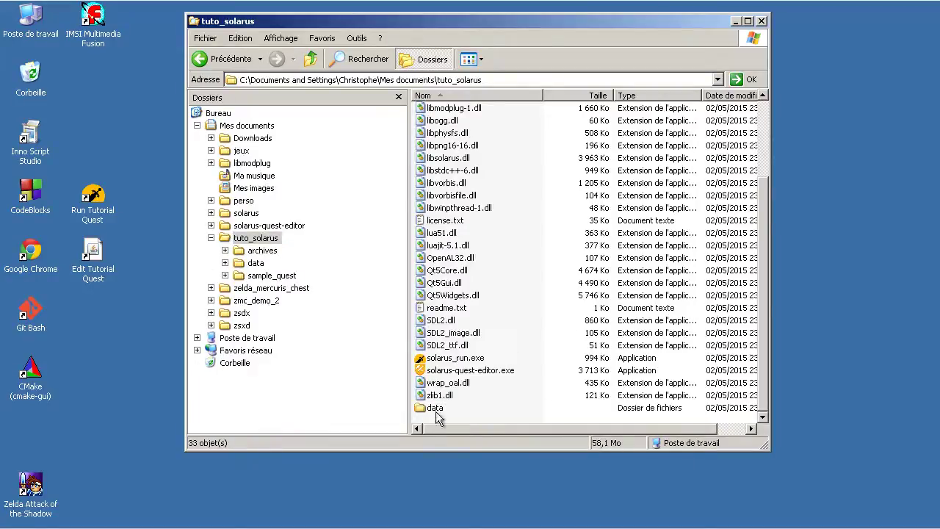
Run solarus_run.exe with its security prompt turned off, and dismiss the version error
{"action": "double_click", "coordinate": [483, 359]}
{"action": "left_click", "coordinate": [454, 309]}
{"action": "left_click", "coordinate": [510, 282]}
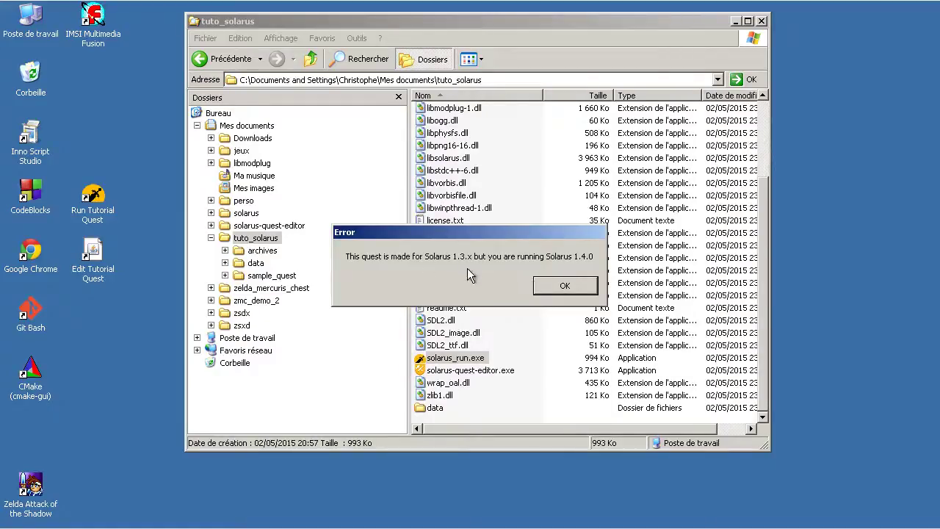
{"action": "left_click", "coordinate": [576, 287]}
{"action": "left_click", "coordinate": [492, 333]}
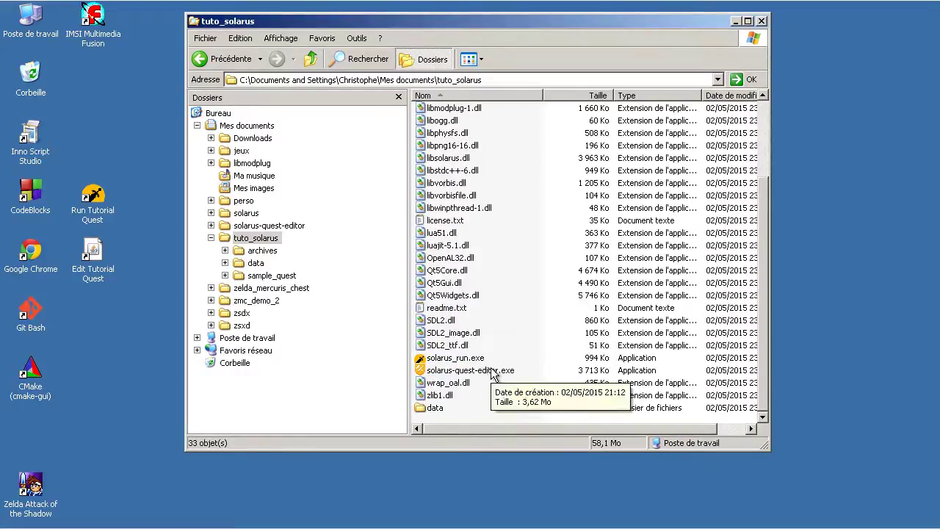
Delete the Edit Tutorial Quest shortcut from the desktop
{"action": "left_click", "coordinate": [107, 275]}
{"action": "key", "text": "Delete"}
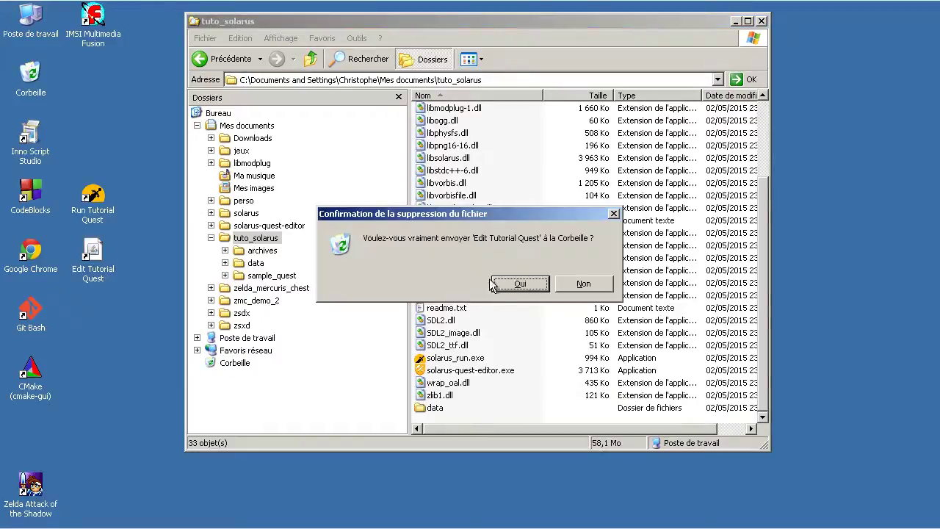
{"action": "left_click", "coordinate": [519, 285]}
Create a desktop shortcut to solarus-quest-editor.exe and name it Solarus Quest Editor
{"action": "left_click_drag", "start_coordinate": [463, 370], "coordinate": [86, 236]}
{"action": "right_click_drag", "start_coordinate": [86, 236], "coordinate": [110, 247]}
{"action": "left_click", "coordinate": [132, 286]}
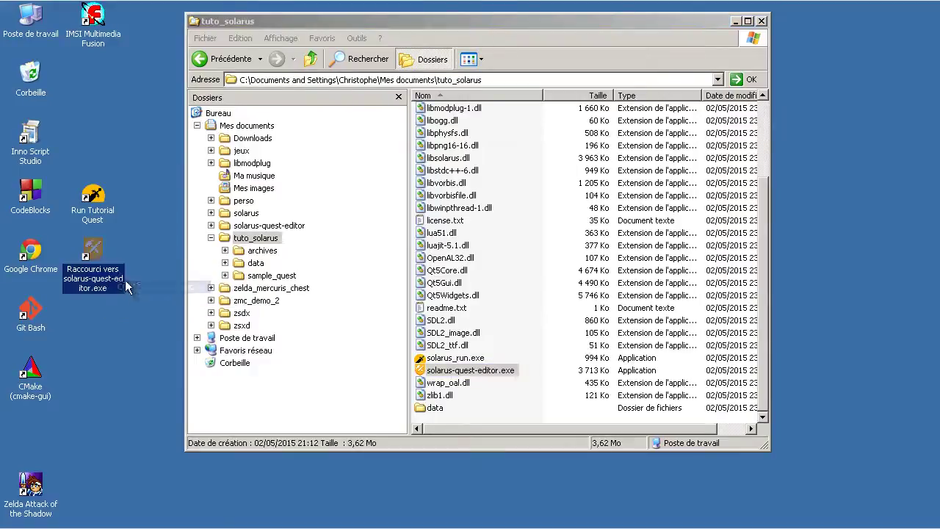
{"action": "key", "text": "F2"}
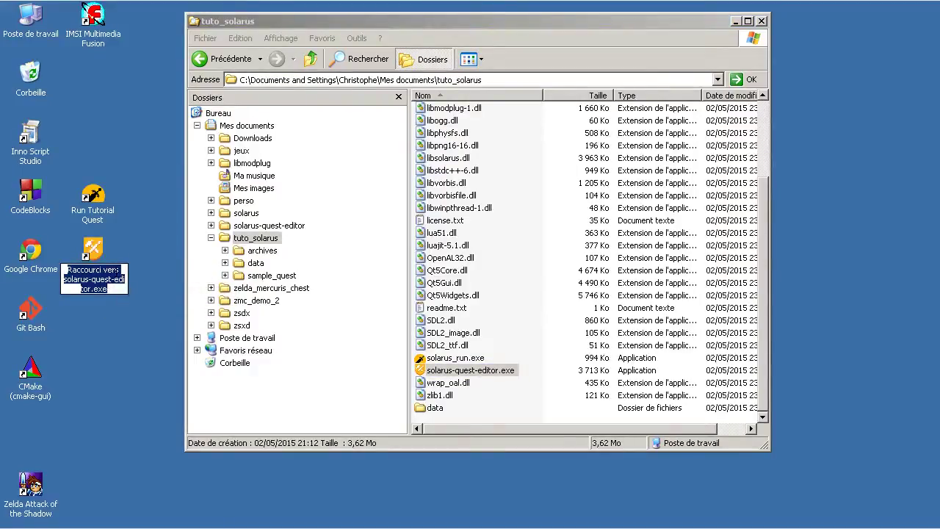
{"action": "type", "text": "Solarus Quest Edi"}
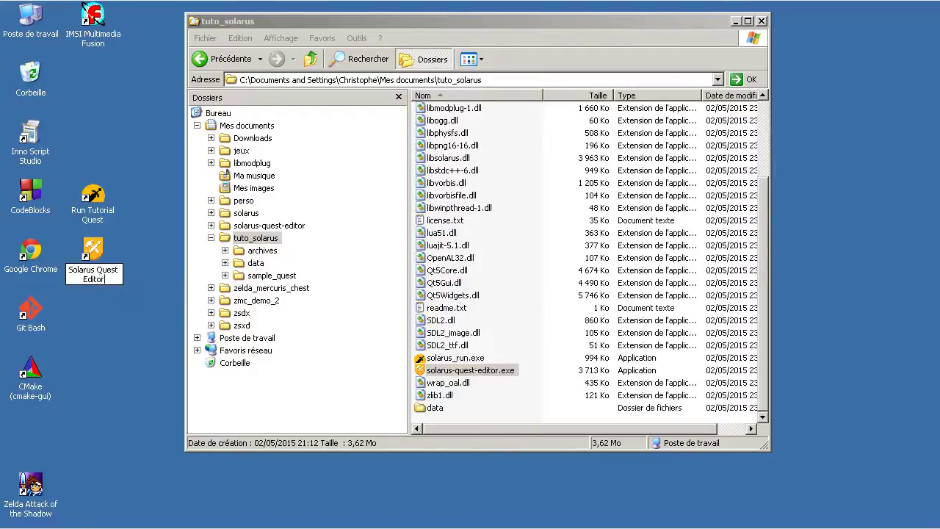
{"action": "type", "text": "tor"}
{"action": "key", "text": "Return"}
Edit the target path in the Solarus Quest Editor shortcut's properties and confirm the dialog
{"action": "right_click", "coordinate": [104, 280]}
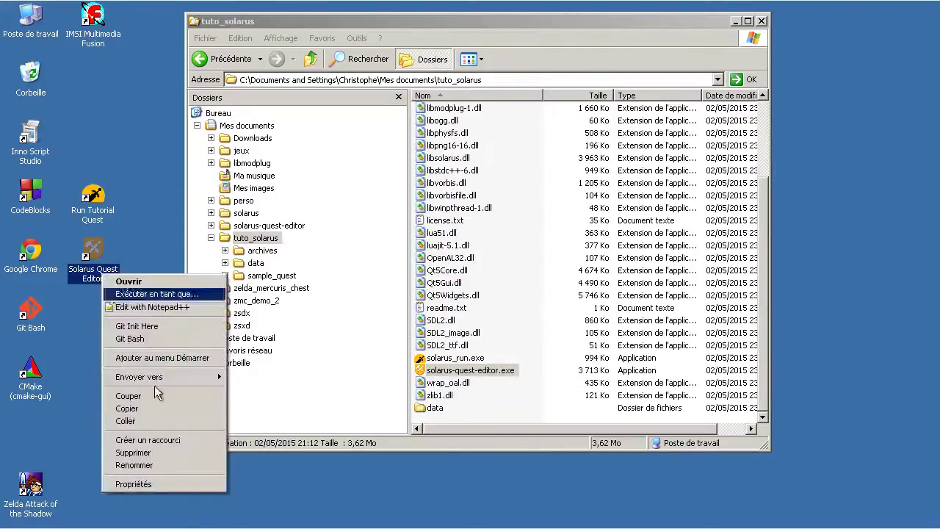
{"action": "left_click", "coordinate": [188, 484]}
{"action": "left_click_drag", "start_coordinate": [115, 196], "coordinate": [123, 150]}
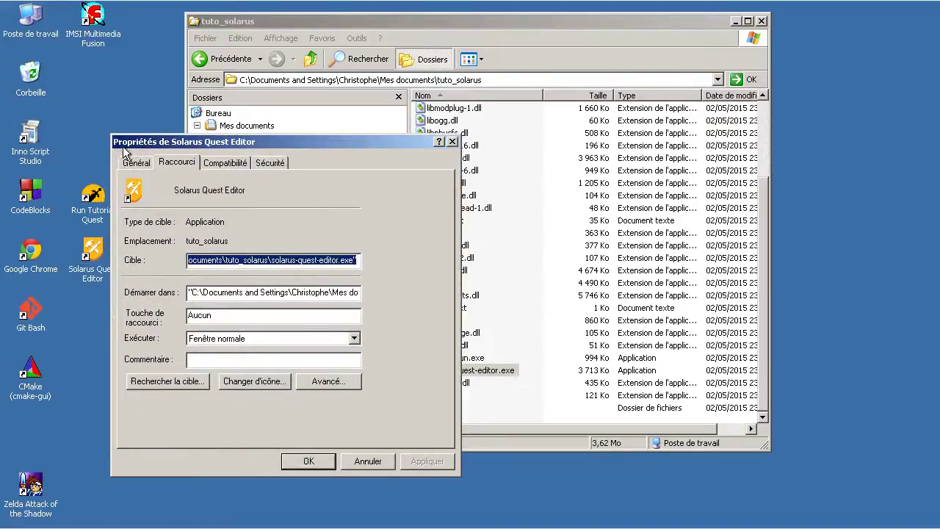
{"action": "left_click", "coordinate": [357, 261]}
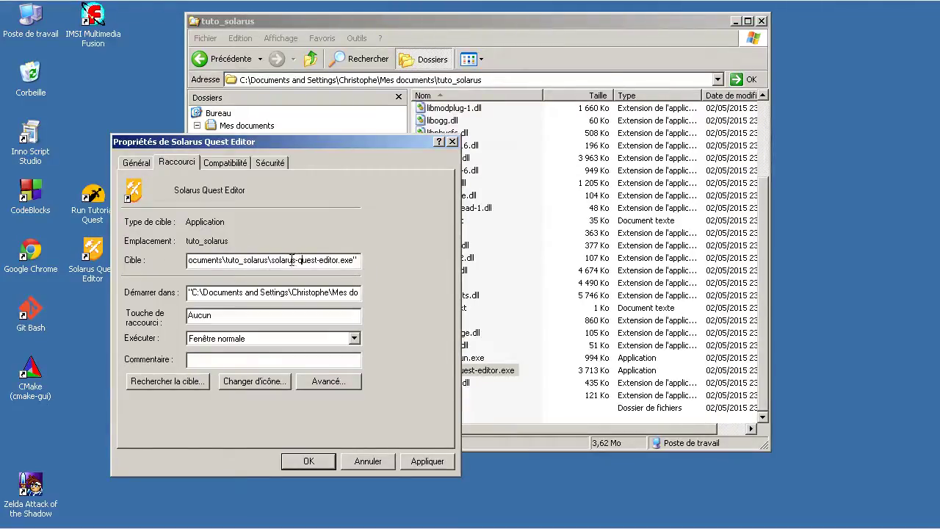
{"action": "left_click_drag", "start_coordinate": [289, 262], "coordinate": [354, 262]}
{"action": "key", "text": "Delete"}
{"action": "left_click", "coordinate": [319, 459]}
Launch the quest editor from its desktop shortcut and accept the automatic update of the quest data files to Solarus 1.4
{"action": "double_click", "coordinate": [105, 274]}
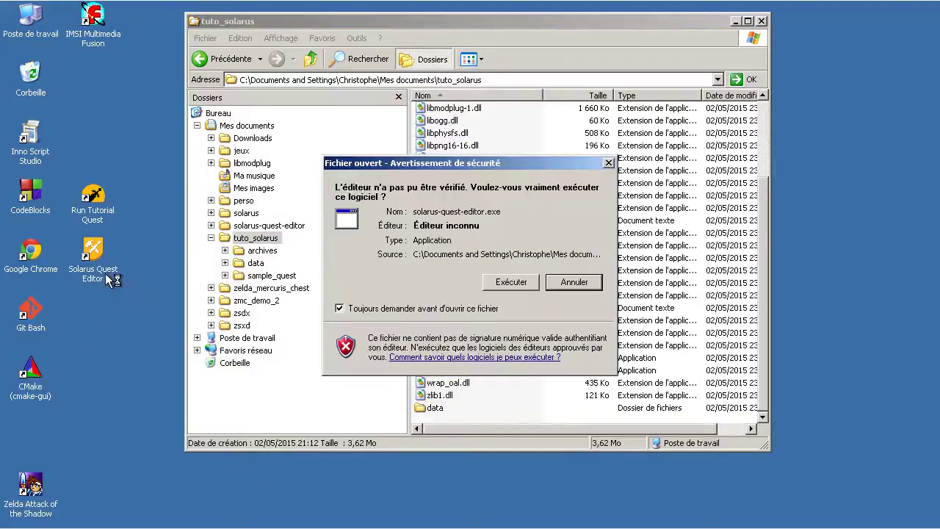
{"action": "left_click", "coordinate": [521, 282]}
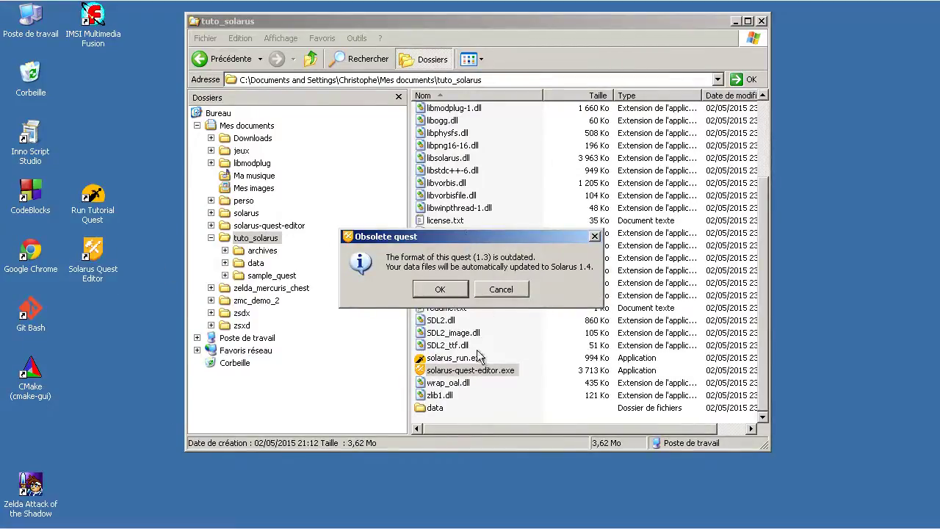
{"action": "mouse_move", "coordinate": [481, 528]}
{"action": "left_click", "coordinate": [439, 290]}
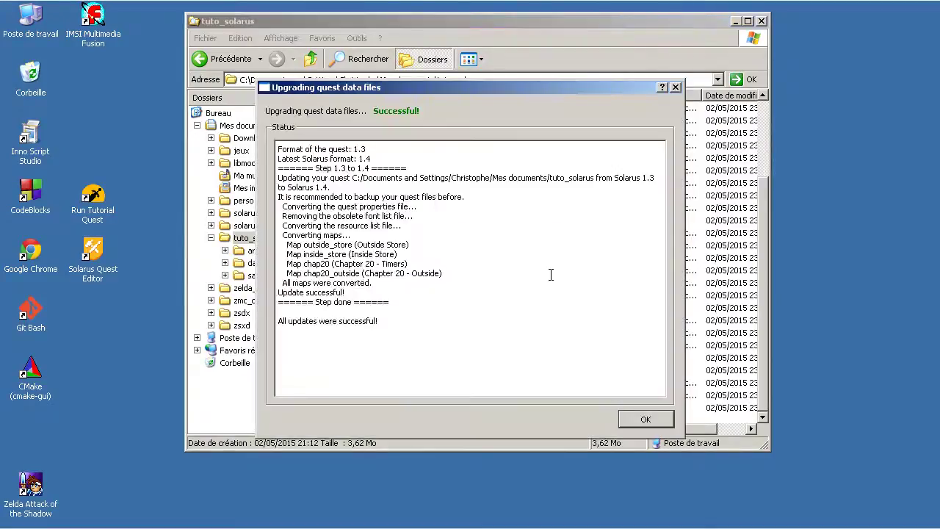
Read through the quest data upgrade log and close the report
{"action": "left_click_drag", "start_coordinate": [397, 328], "coordinate": [279, 147]}
{"action": "left_click", "coordinate": [559, 252]}
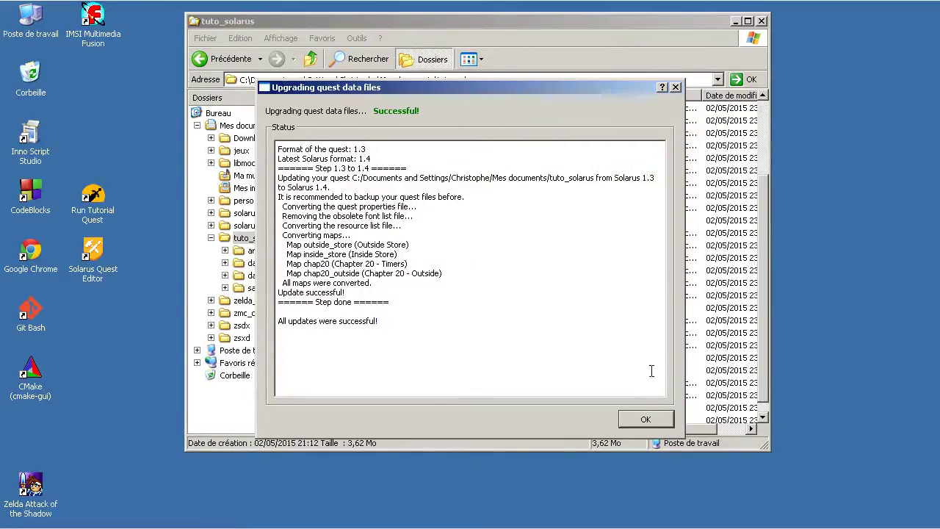
{"action": "left_click", "coordinate": [664, 419]}
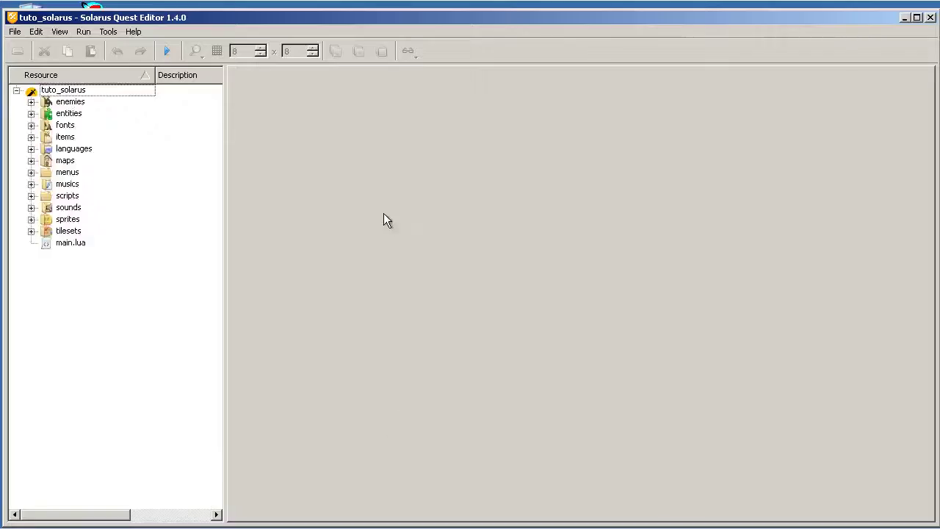
Maximize the quest editor window and look over its View, Help and File commands
{"action": "double_click", "coordinate": [230, 22]}
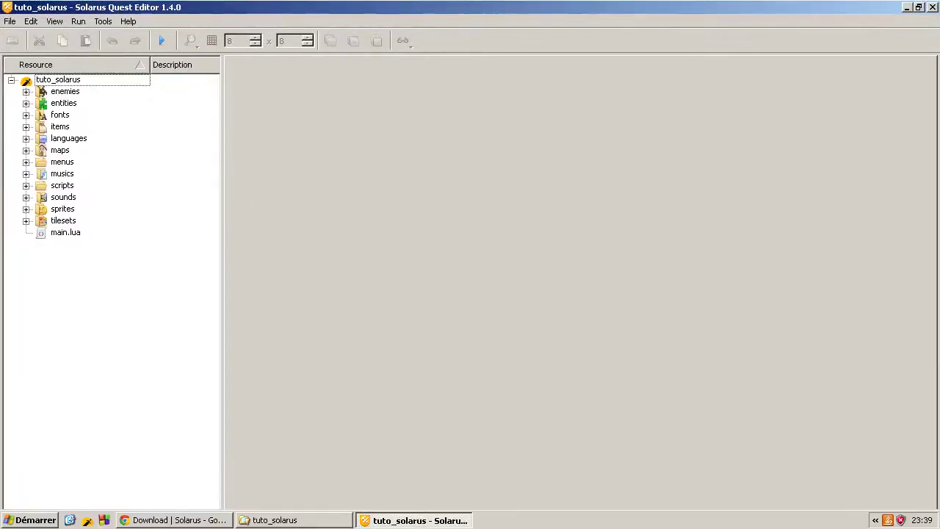
{"action": "left_click", "coordinate": [54, 21]}
{"action": "mouse_move", "coordinate": [126, 22]}
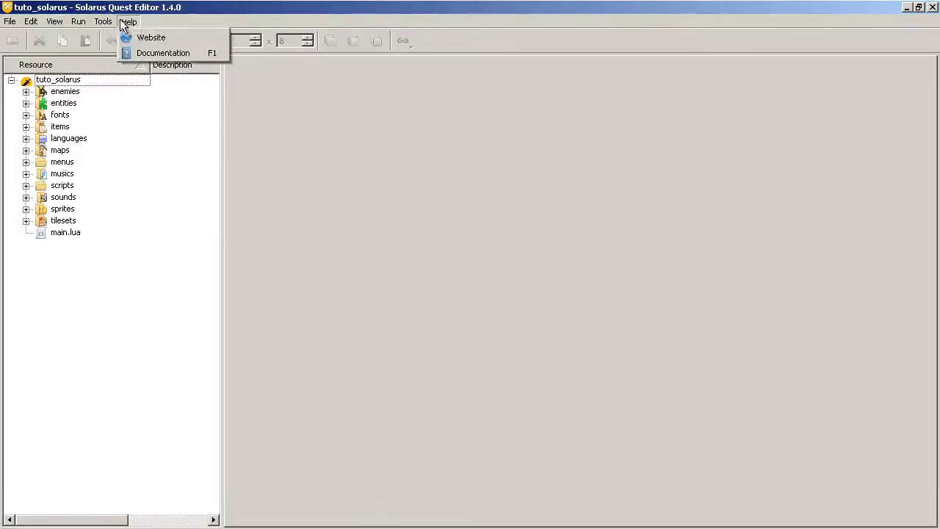
{"action": "left_click", "coordinate": [10, 22]}
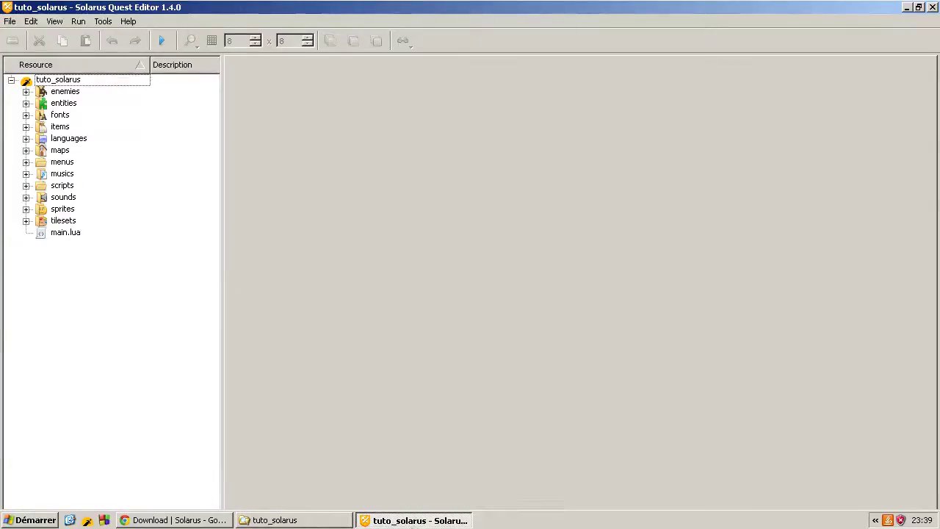
{"action": "mouse_move", "coordinate": [334, 525]}
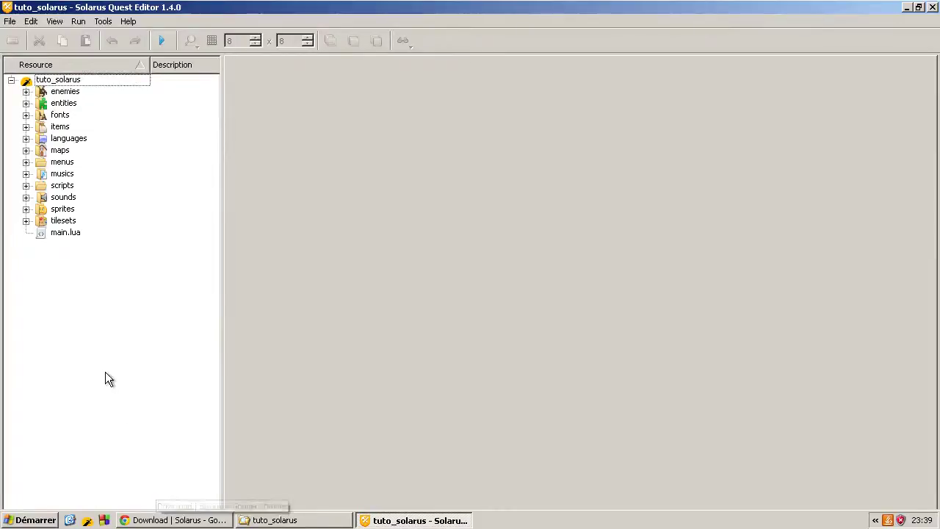
{"action": "mouse_move", "coordinate": [256, 523]}
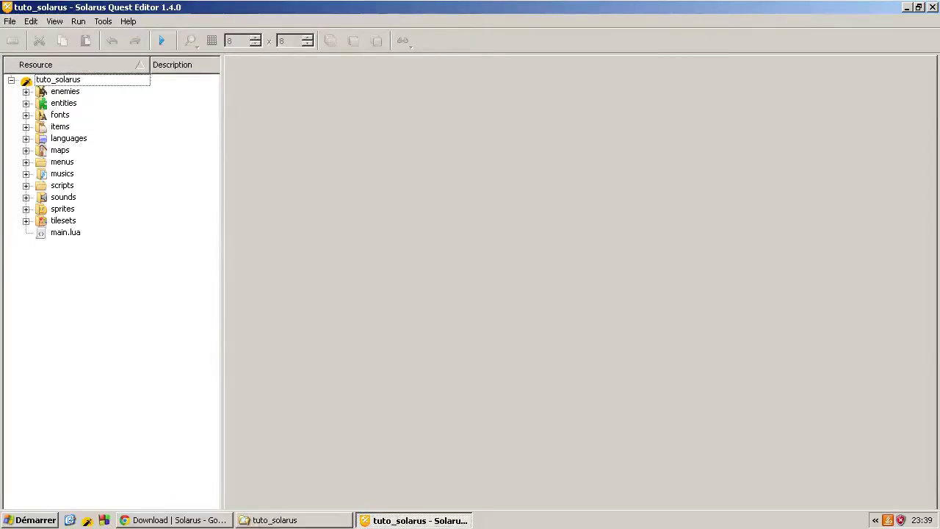
{"action": "left_click", "coordinate": [213, 523]}
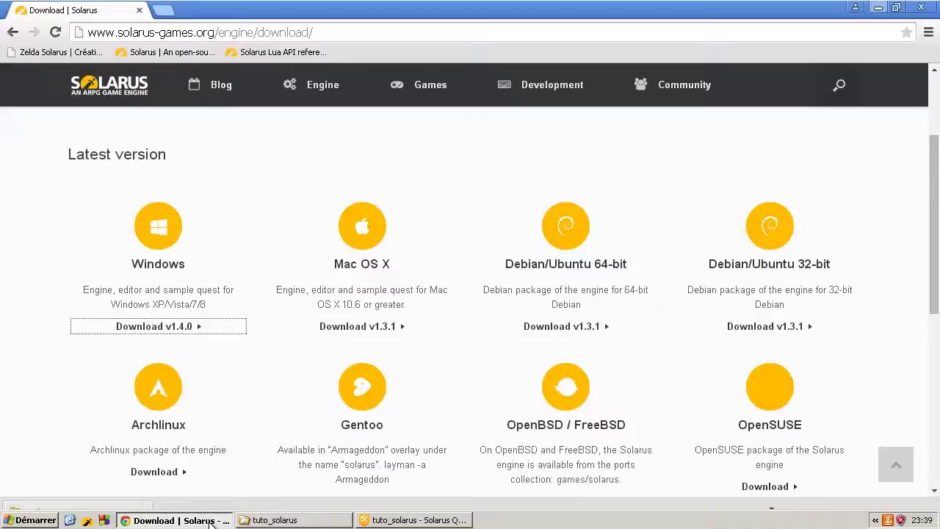
{"action": "left_click", "coordinate": [415, 521]}
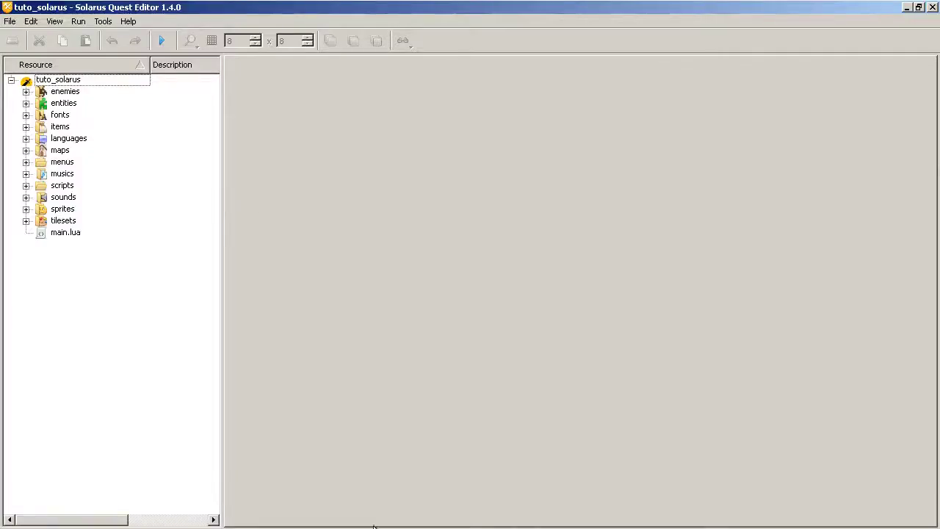
Close the quest editor and switch back to the tuto_solarus folder window in Windows Explorer
{"action": "right_click", "coordinate": [390, 520]}
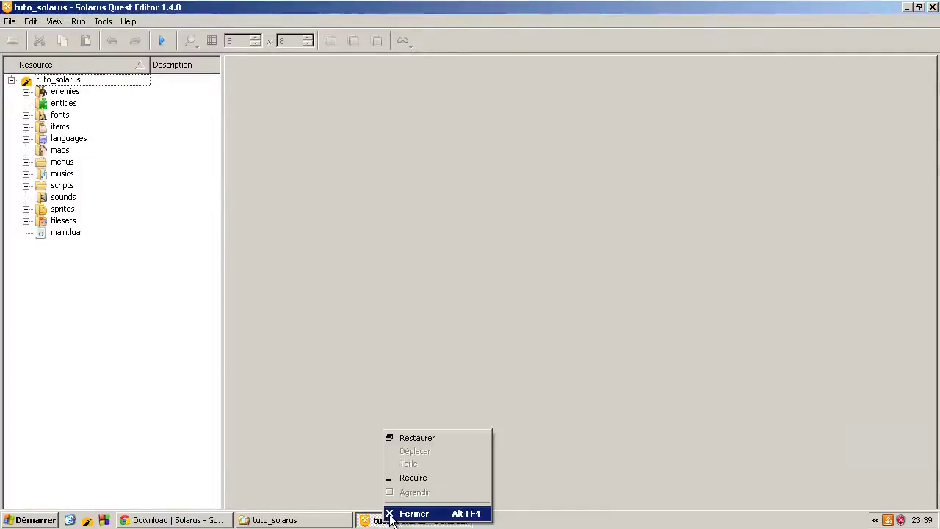
{"action": "left_click", "coordinate": [390, 514]}
{"action": "left_click", "coordinate": [299, 520]}
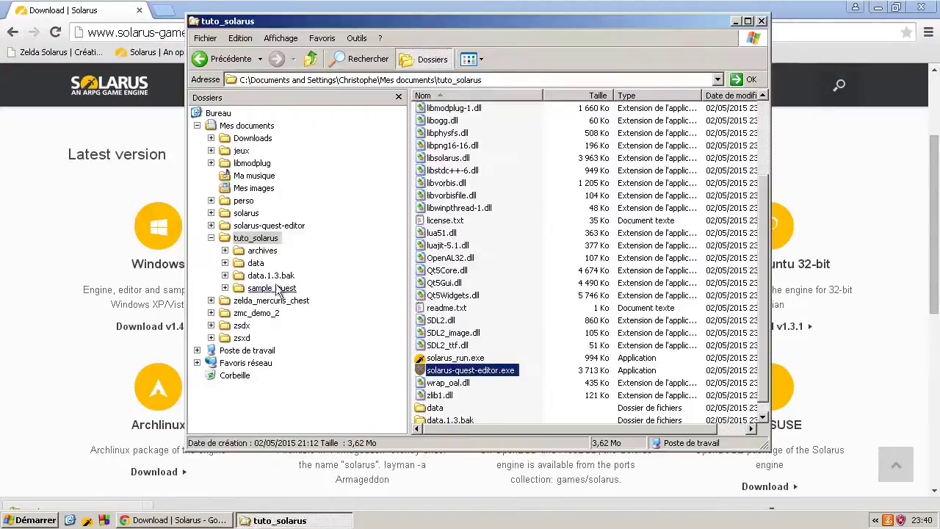
Return from the tuto_solarus folder to the Solarus download page in Chrome and close the downloads bar
{"action": "left_click", "coordinate": [545, 349]}
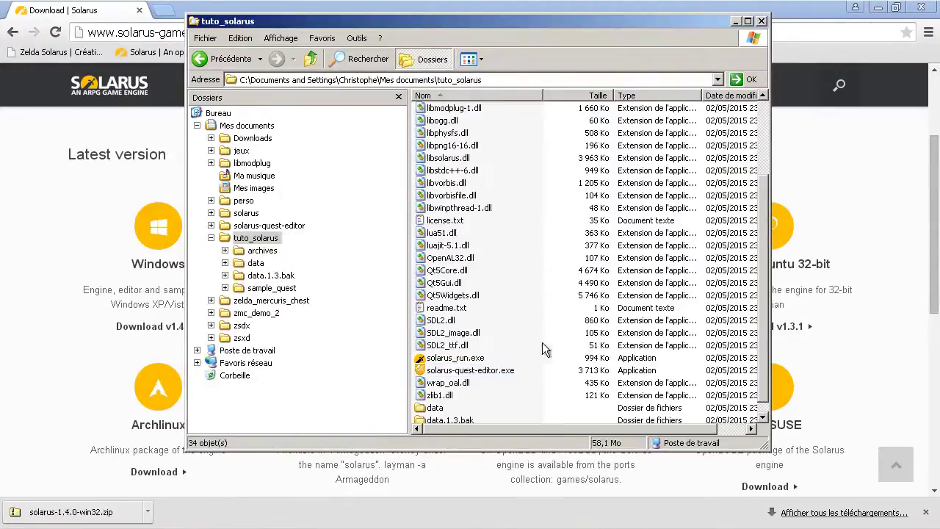
{"action": "left_click", "coordinate": [498, 373]}
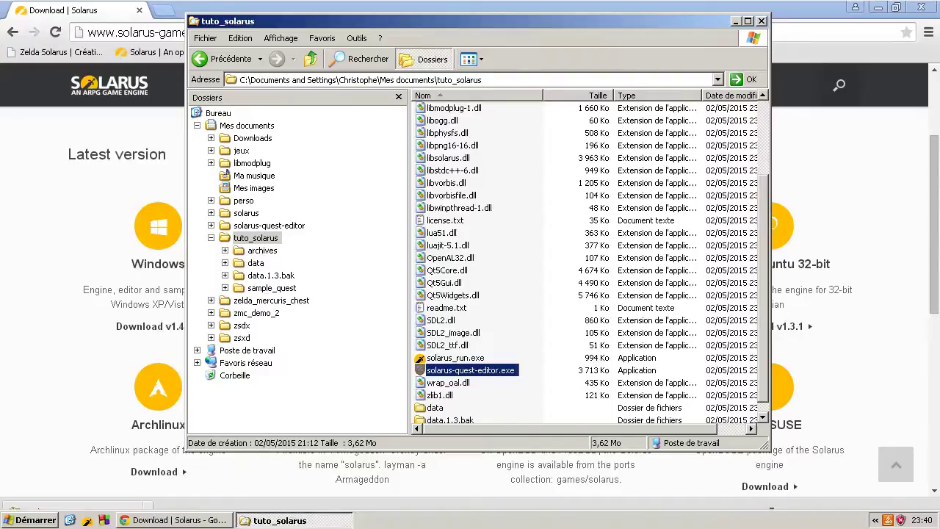
{"action": "left_click", "coordinate": [919, 216]}
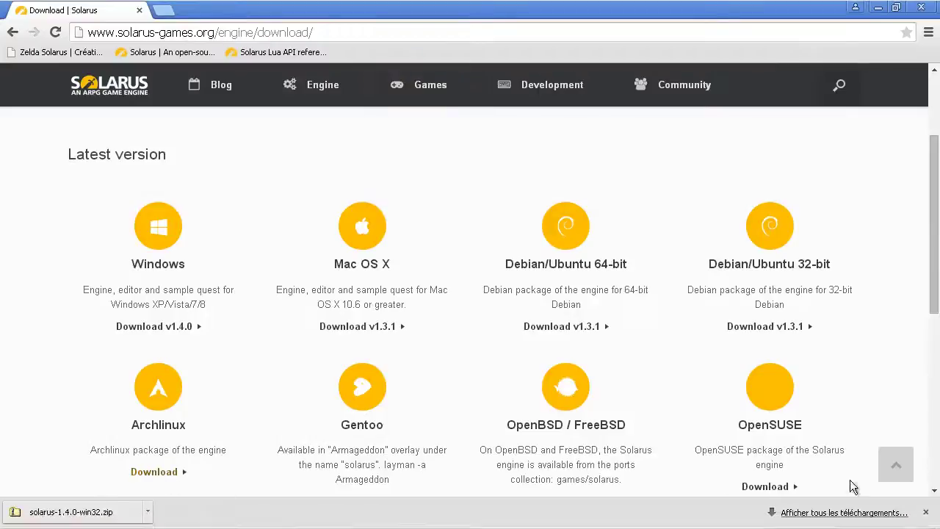
{"action": "left_click", "coordinate": [931, 515]}
{"action": "scroll", "coordinate": [902, 404], "scroll_direction": "up", "scroll_amount": 2}
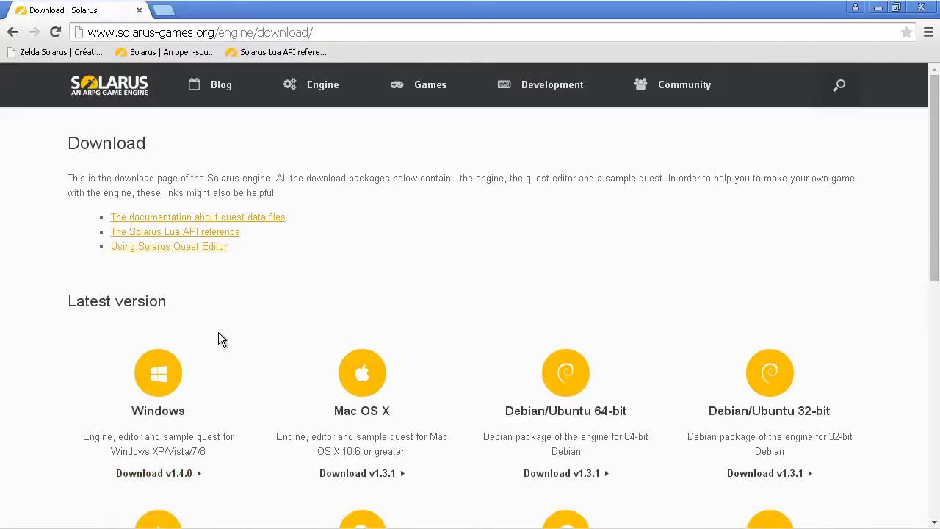
{"action": "left_click", "coordinate": [329, 518]}
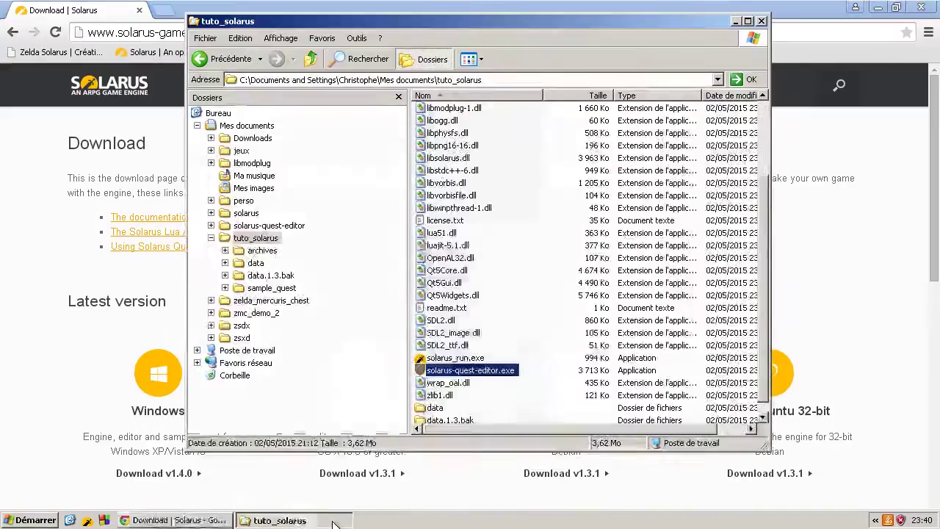
{"action": "left_click", "coordinate": [833, 262]}
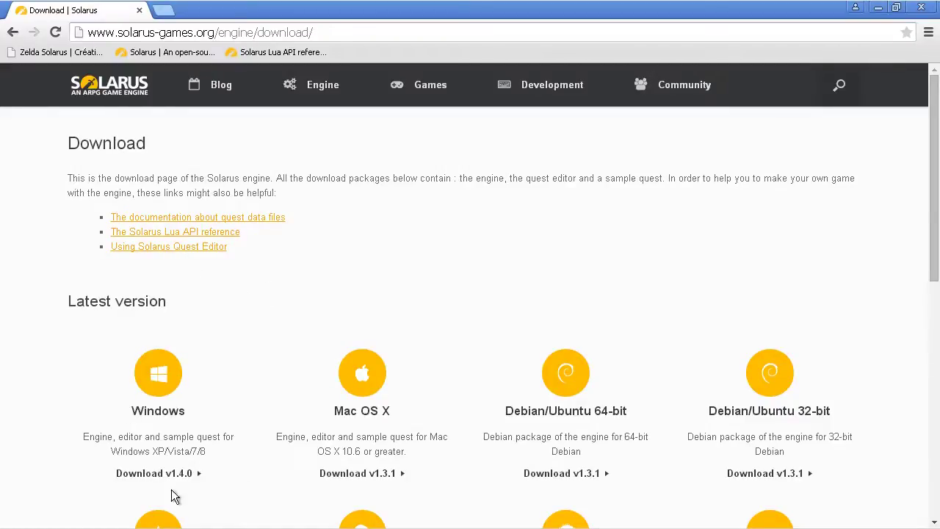
Go to the Solarus website's home page and look over it down to the News list
{"action": "left_click", "coordinate": [141, 88]}
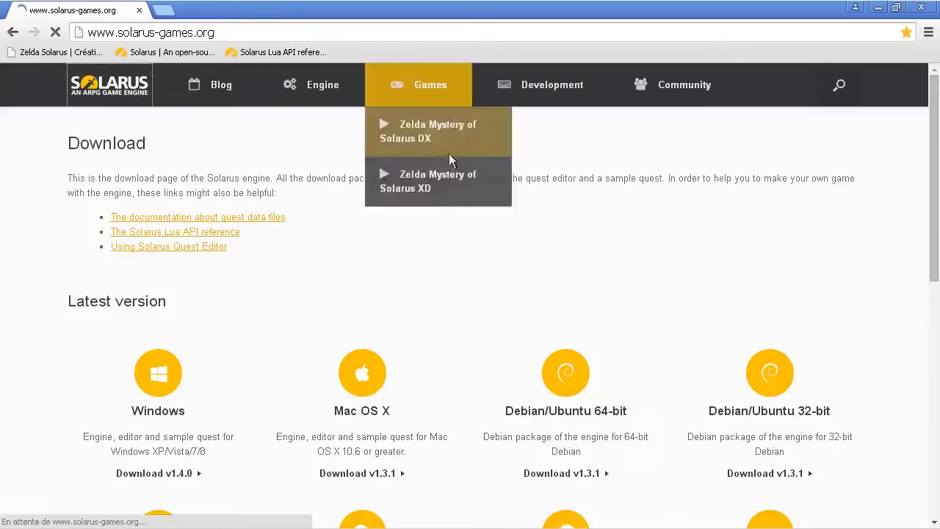
{"action": "scroll", "coordinate": [827, 268], "scroll_direction": "down", "scroll_amount": 4}
{"action": "scroll", "coordinate": [828, 268], "scroll_direction": "up", "scroll_amount": 2}
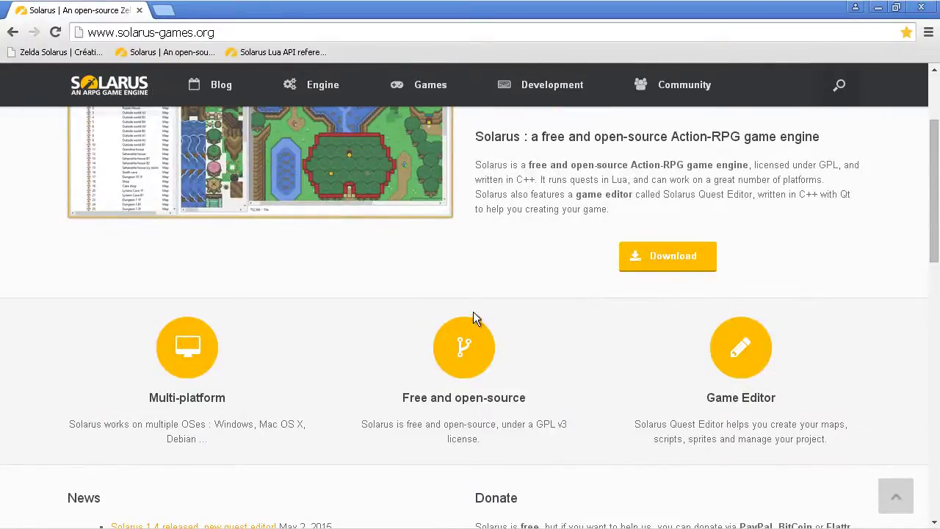
{"action": "scroll", "coordinate": [549, 343], "scroll_direction": "up", "scroll_amount": 2}
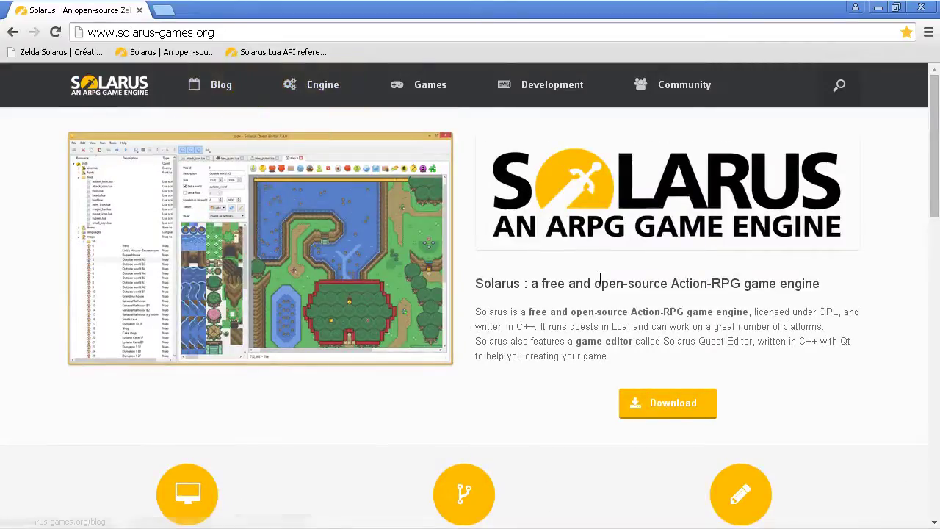
{"action": "scroll", "coordinate": [408, 290], "scroll_direction": "down", "scroll_amount": 5}
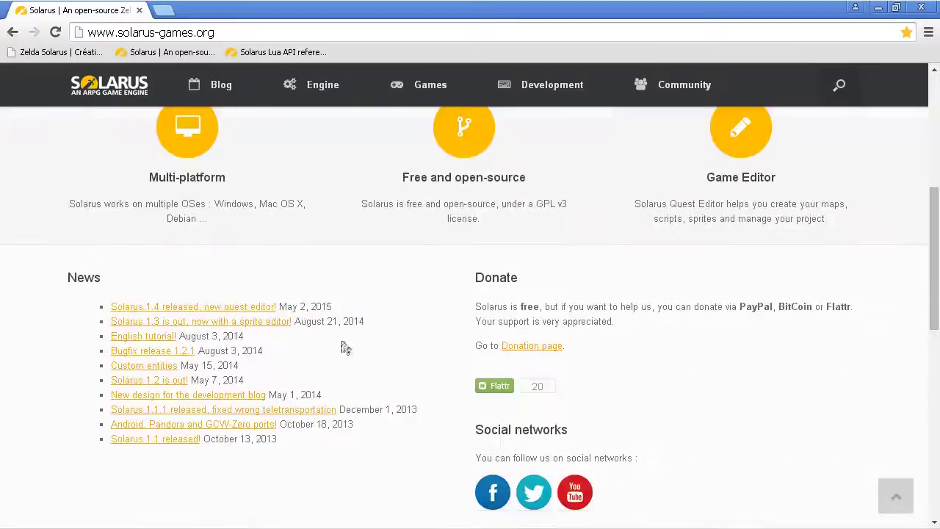
Open the news article "Solarus 1.4 released, new quest editor!" and skim its list of new features
{"action": "left_click", "coordinate": [220, 307]}
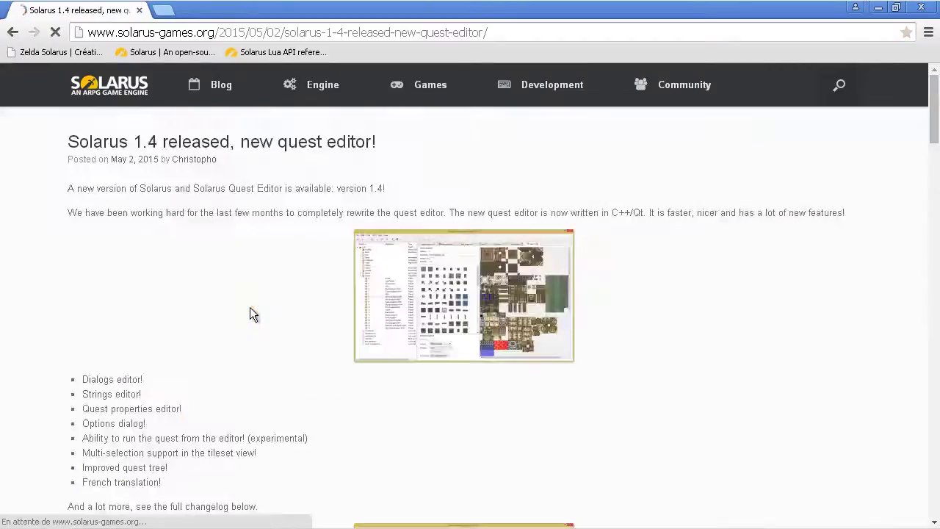
{"action": "scroll", "coordinate": [252, 322], "scroll_direction": "down", "scroll_amount": 4}
{"action": "scroll", "coordinate": [253, 330], "scroll_direction": "down", "scroll_amount": 1}
{"action": "scroll", "coordinate": [258, 417], "scroll_direction": "up", "scroll_amount": 4}
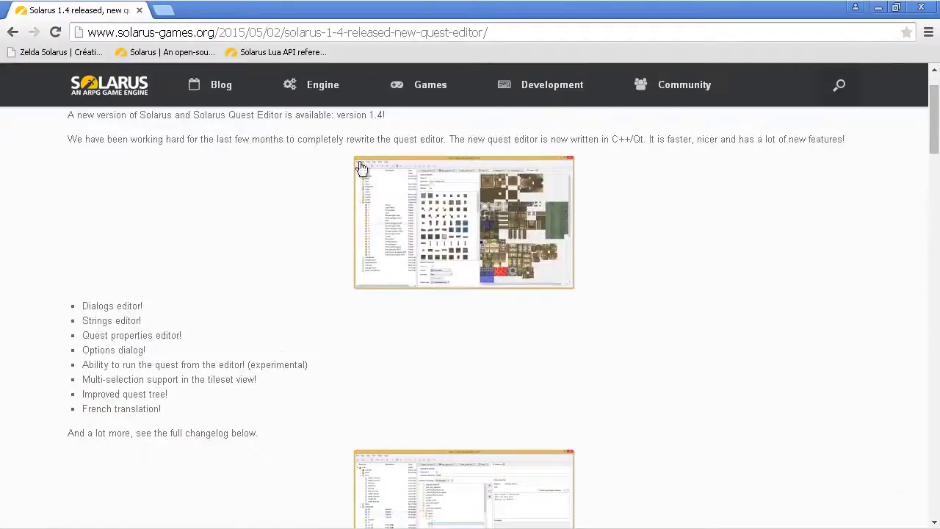
Open the Migration guide on the Solarus community wiki and switch it to the French version
{"action": "mouse_move", "coordinate": [573, 94]}
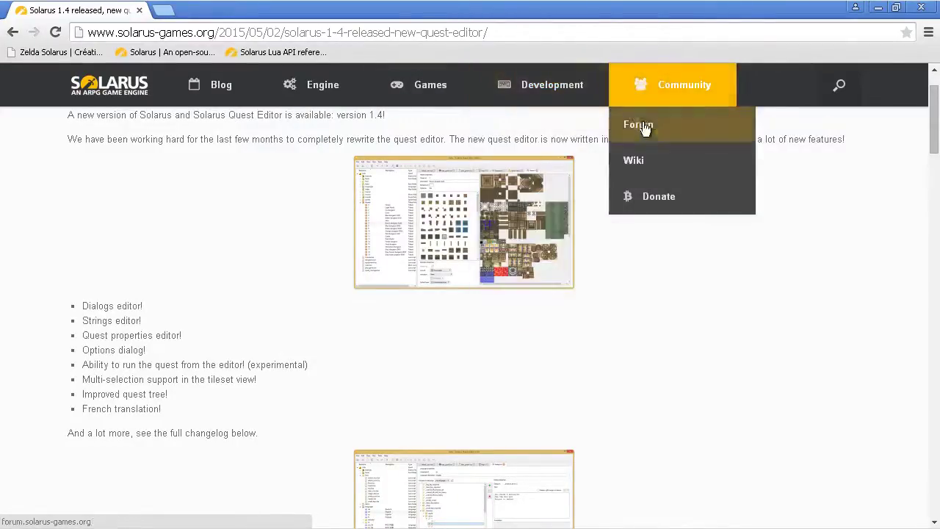
{"action": "left_click", "coordinate": [644, 163]}
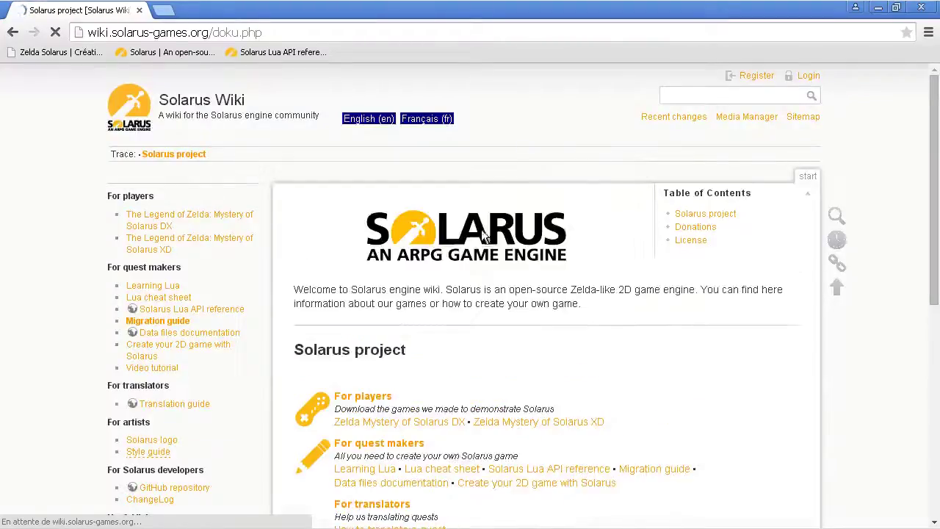
{"action": "left_click", "coordinate": [177, 324]}
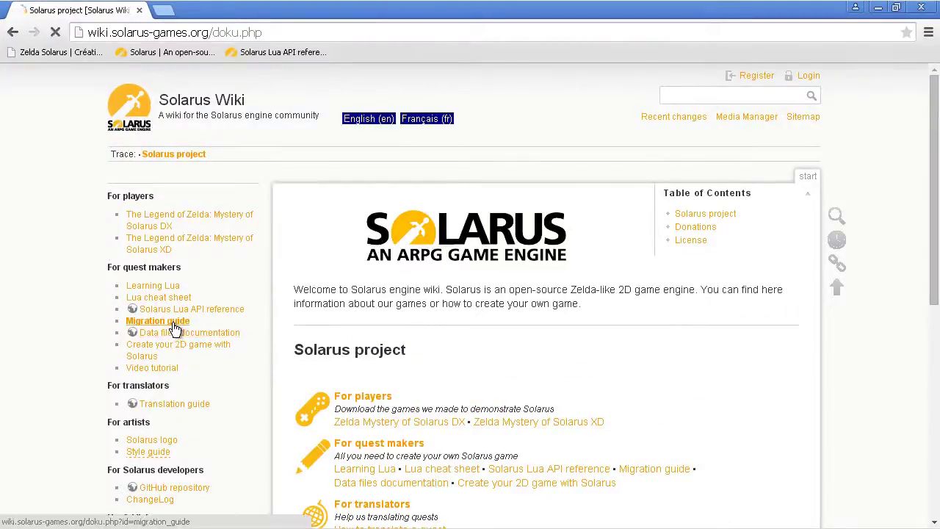
{"action": "left_click", "coordinate": [439, 122]}
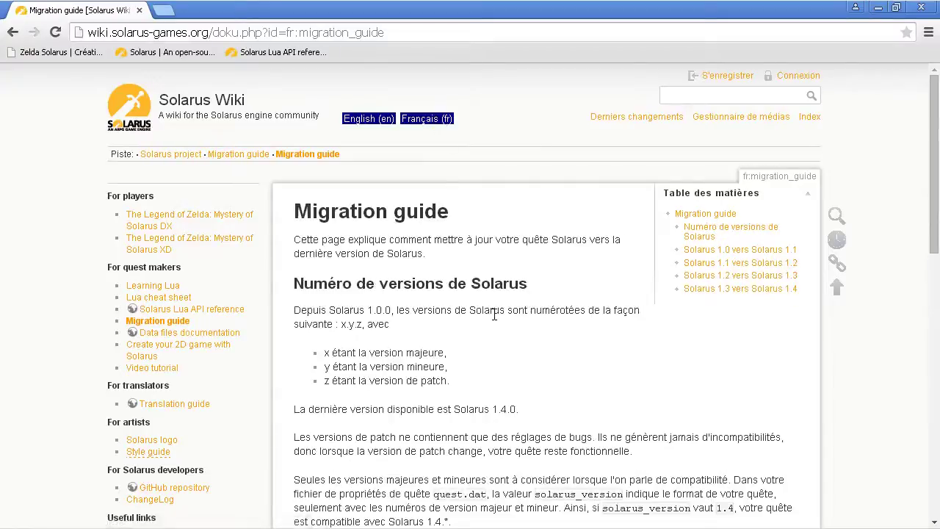
Find the Solarus 1.3 to 1.4 section of the migration guide and open its upgrade page
{"action": "scroll", "coordinate": [494, 314], "scroll_direction": "down", "scroll_amount": 3}
{"action": "scroll", "coordinate": [602, 308], "scroll_direction": "down", "scroll_amount": 3}
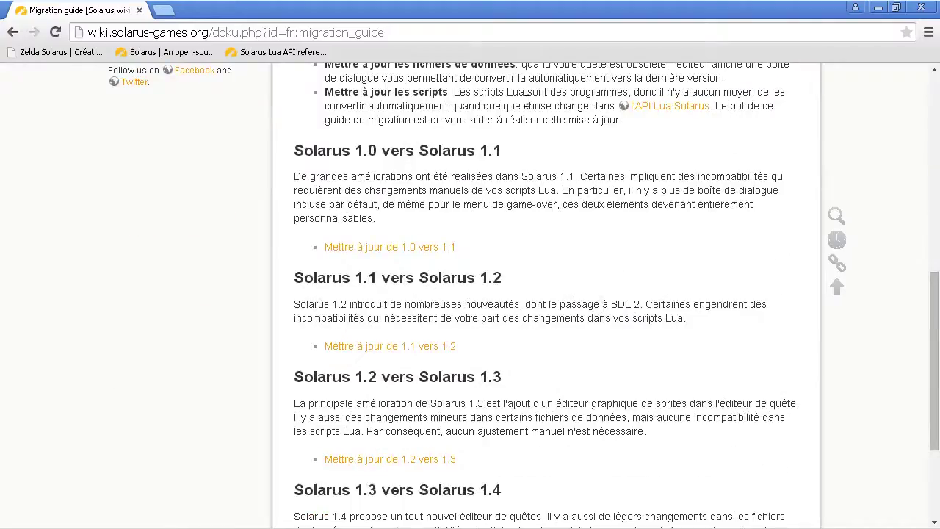
{"action": "scroll", "coordinate": [403, 173], "scroll_direction": "down", "scroll_amount": 3}
{"action": "left_click_drag", "start_coordinate": [325, 314], "coordinate": [506, 319]}
{"action": "left_click", "coordinate": [536, 325]}
{"action": "left_click", "coordinate": [427, 402]}
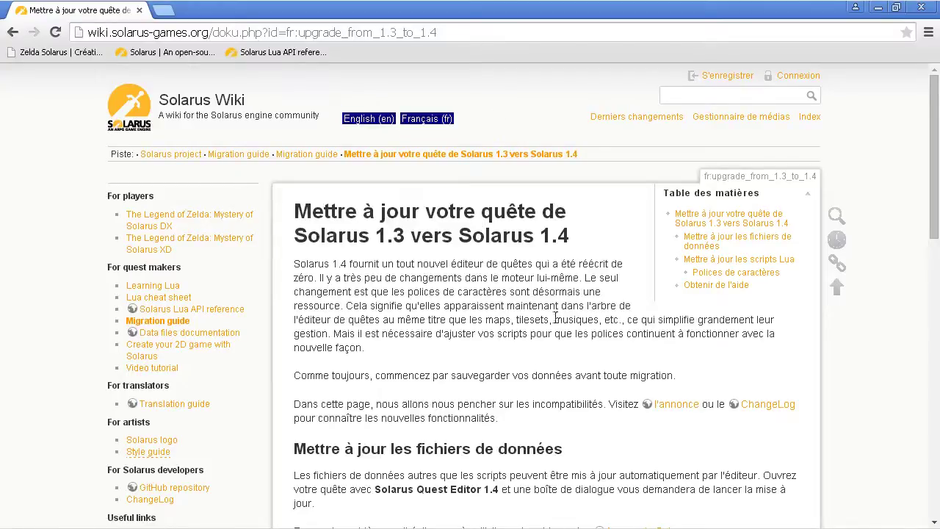
Read the upgrade page's section on data file changes, including the note on text/fonts.dat
{"action": "mouse_move", "coordinate": [491, 514]}
{"action": "scroll", "coordinate": [444, 369], "scroll_direction": "down", "scroll_amount": 5}
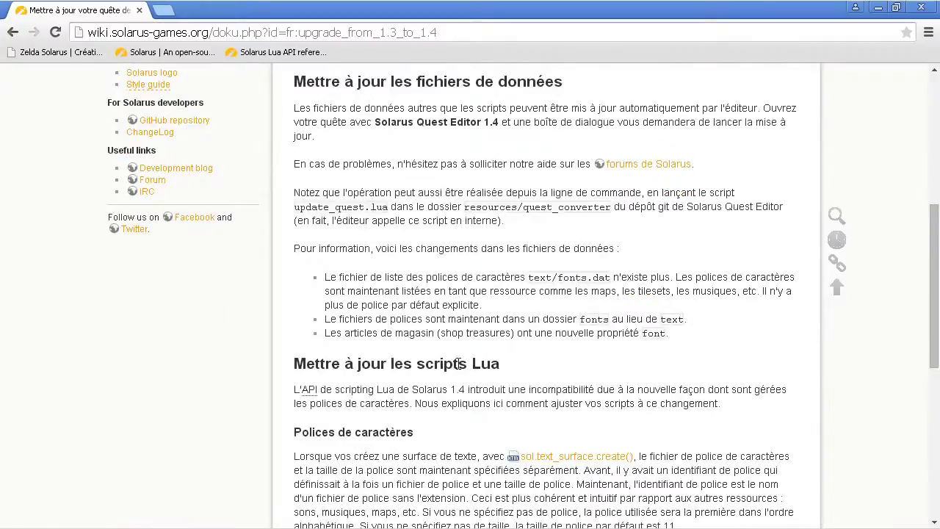
{"action": "mouse_move", "coordinate": [457, 526]}
{"action": "left_click_drag", "start_coordinate": [558, 277], "coordinate": [609, 277]}
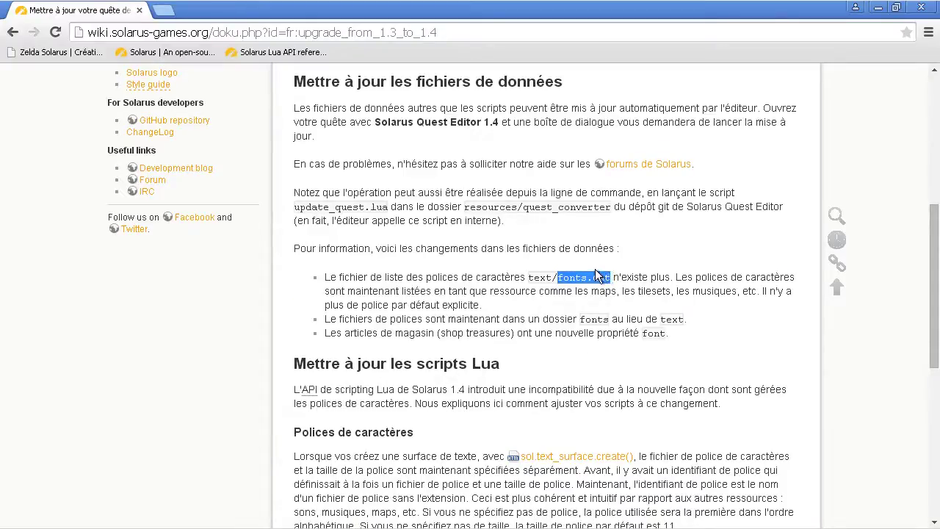
{"action": "left_click", "coordinate": [599, 276]}
Launch solarus-quest-editor.exe from the tuto_solarus folder and load the tuto_solarus quest
{"action": "left_click", "coordinate": [279, 521]}
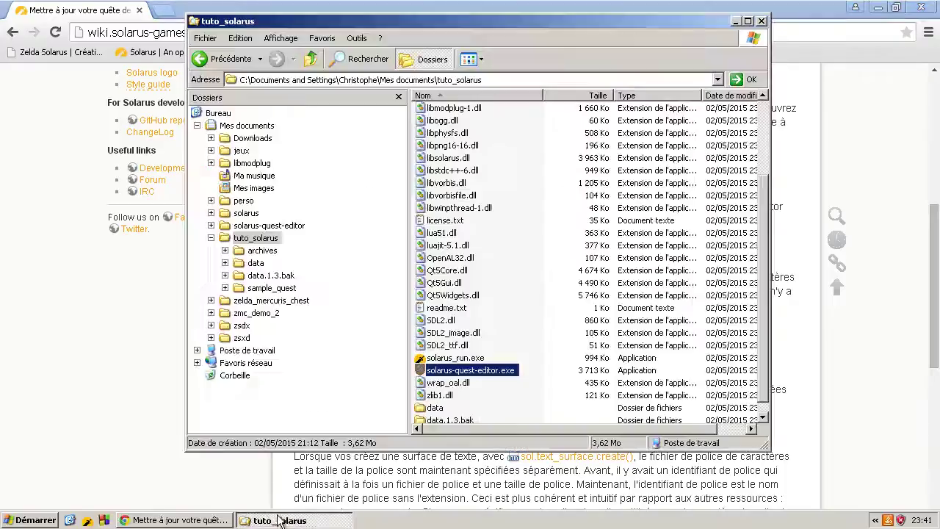
{"action": "double_click", "coordinate": [514, 371]}
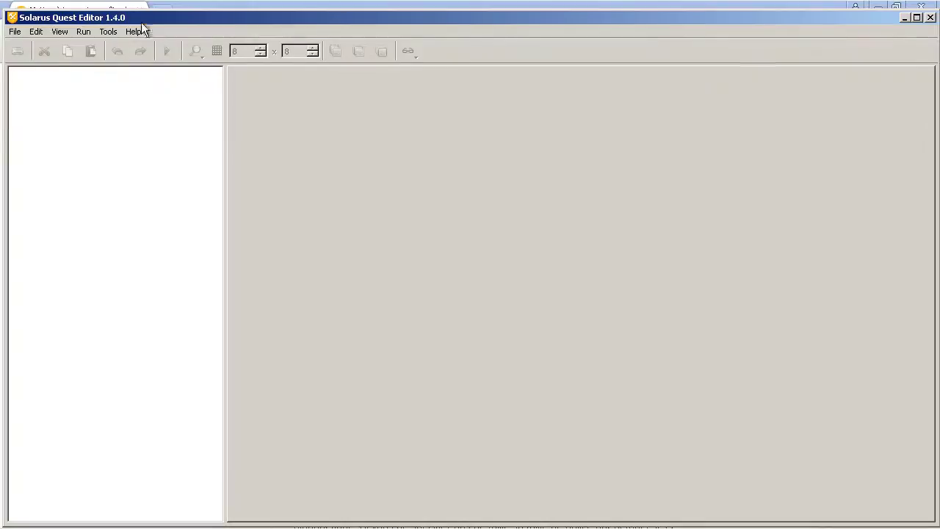
{"action": "left_click", "coordinate": [16, 31]}
{"action": "left_click", "coordinate": [34, 62]}
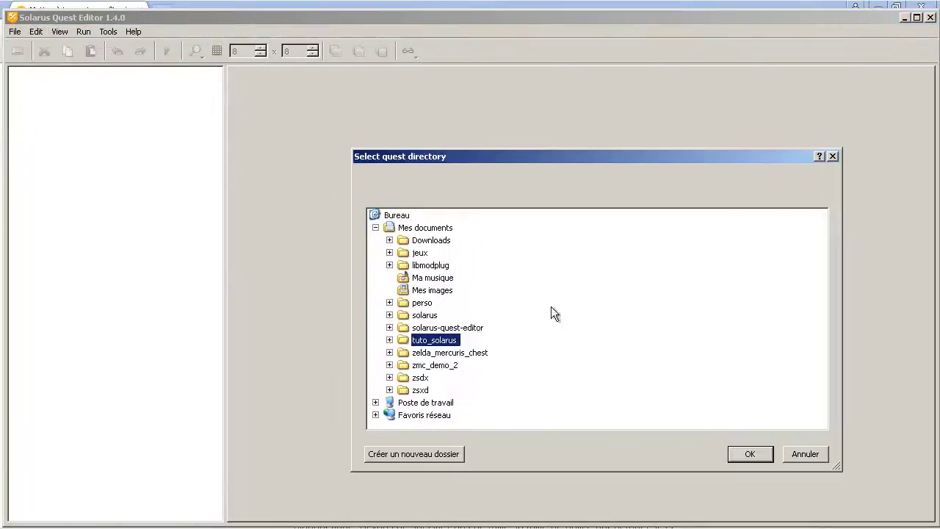
{"action": "left_click", "coordinate": [752, 457]}
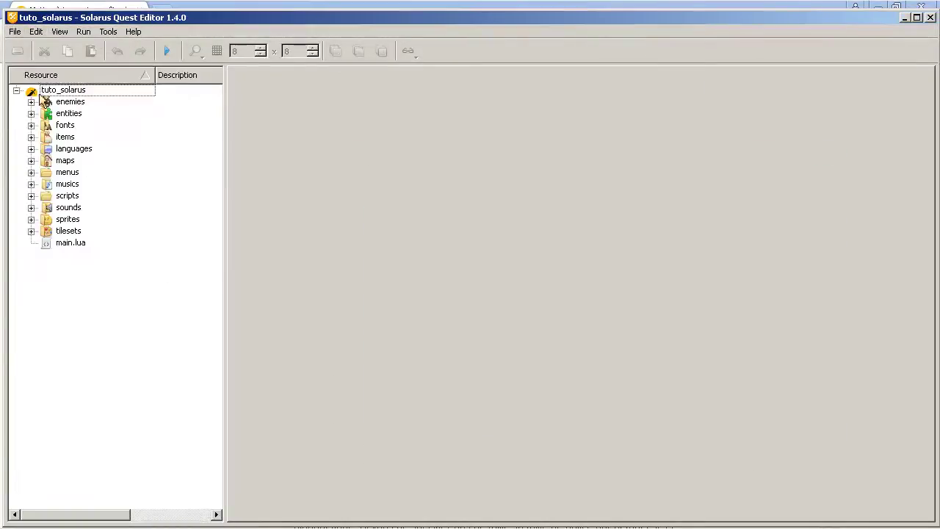
Expand the fonts folder in the quest tree and widen the tree pane to give the descriptions more room
{"action": "left_click", "coordinate": [31, 125]}
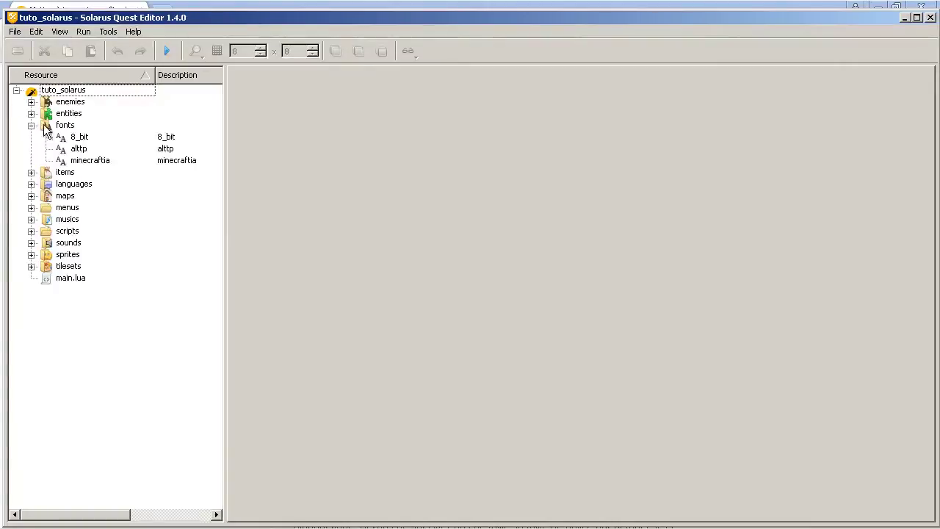
{"action": "left_click", "coordinate": [60, 126]}
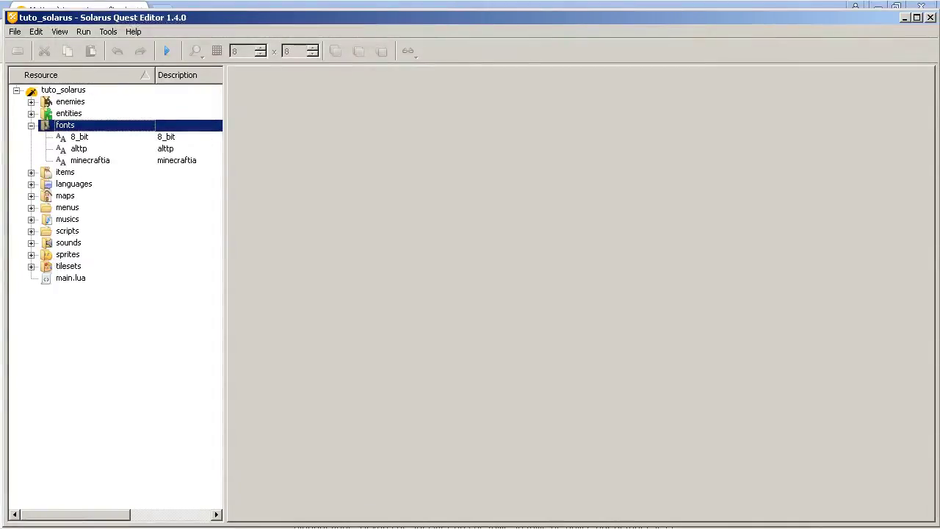
{"action": "left_click", "coordinate": [86, 139]}
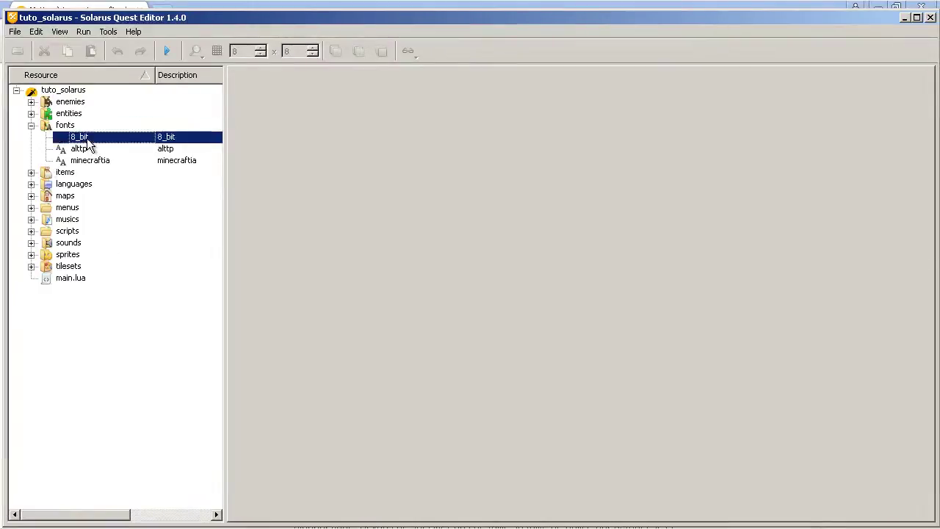
{"action": "left_click", "coordinate": [98, 151]}
{"action": "left_click", "coordinate": [108, 162]}
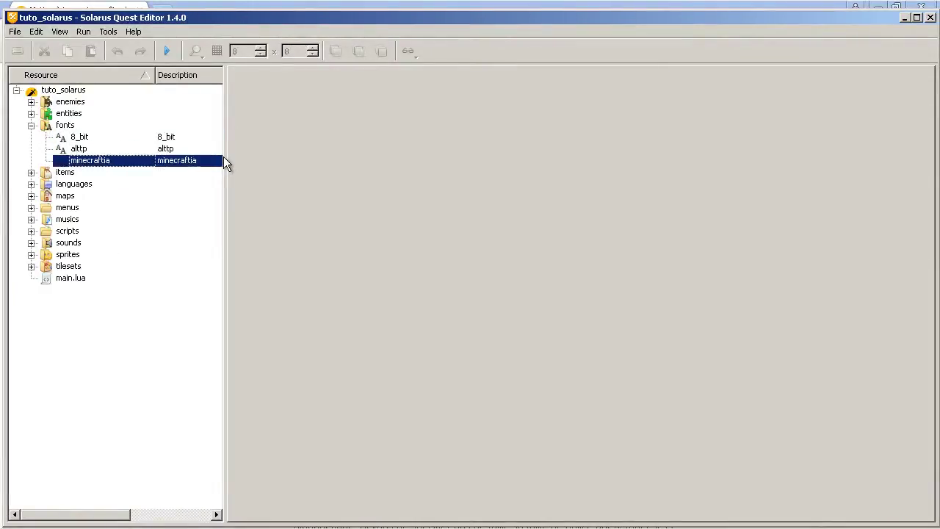
{"action": "left_click_drag", "start_coordinate": [231, 155], "coordinate": [306, 169]}
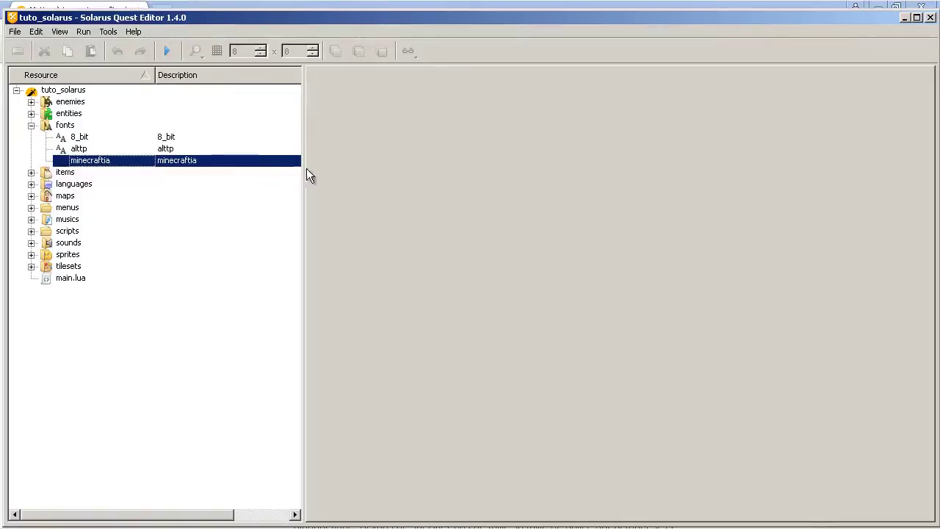
Go through the 8_bit, alttp and minecraftia font resources and compare their names and descriptions
{"action": "left_click", "coordinate": [76, 139]}
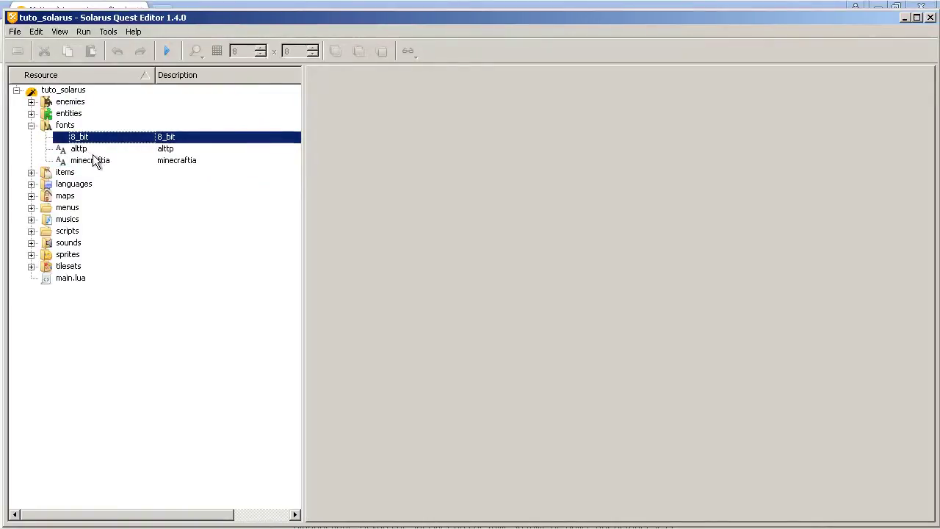
{"action": "left_click", "coordinate": [93, 152]}
{"action": "left_click", "coordinate": [96, 138]}
{"action": "left_click", "coordinate": [103, 160]}
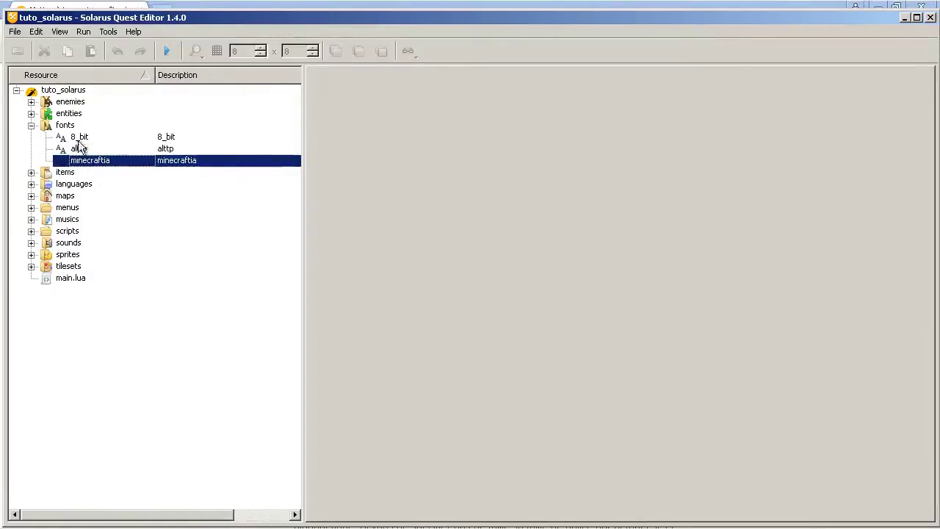
{"action": "left_click", "coordinate": [80, 138]}
{"action": "left_click", "coordinate": [89, 150]}
{"action": "left_click", "coordinate": [103, 161]}
Check the end of the tuto_solarus folder's file list, return to the quest editor and run the quest
{"action": "mouse_move", "coordinate": [287, 528]}
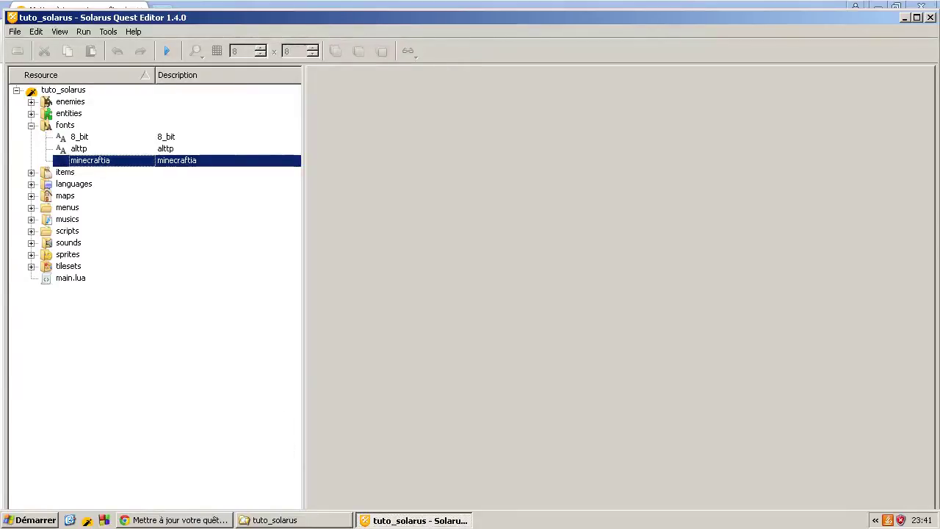
{"action": "left_click", "coordinate": [281, 520]}
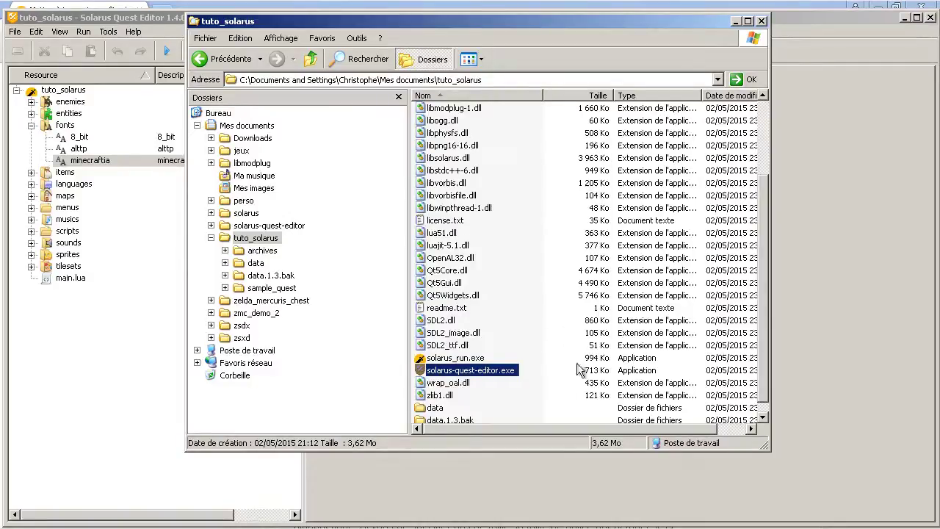
{"action": "scroll", "coordinate": [584, 360], "scroll_direction": "down", "scroll_amount": 1}
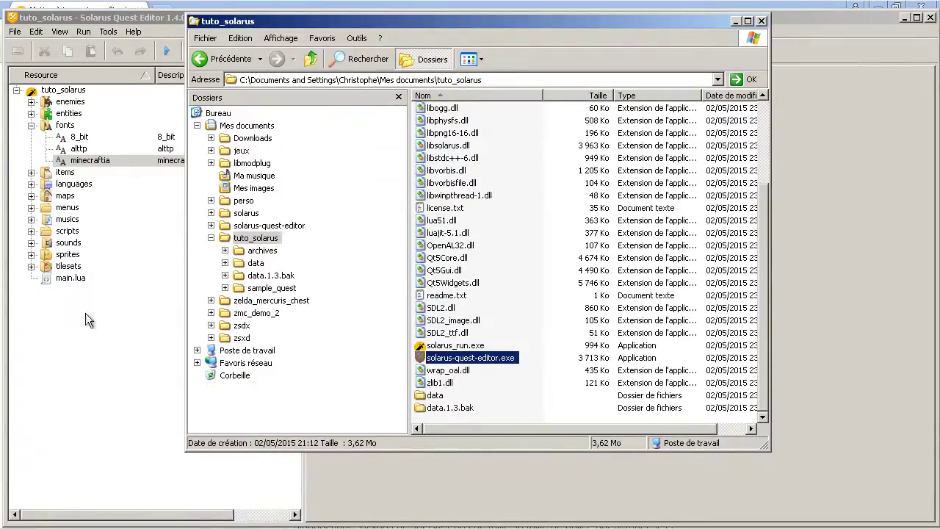
{"action": "left_click", "coordinate": [160, 413]}
{"action": "left_click", "coordinate": [169, 51]}
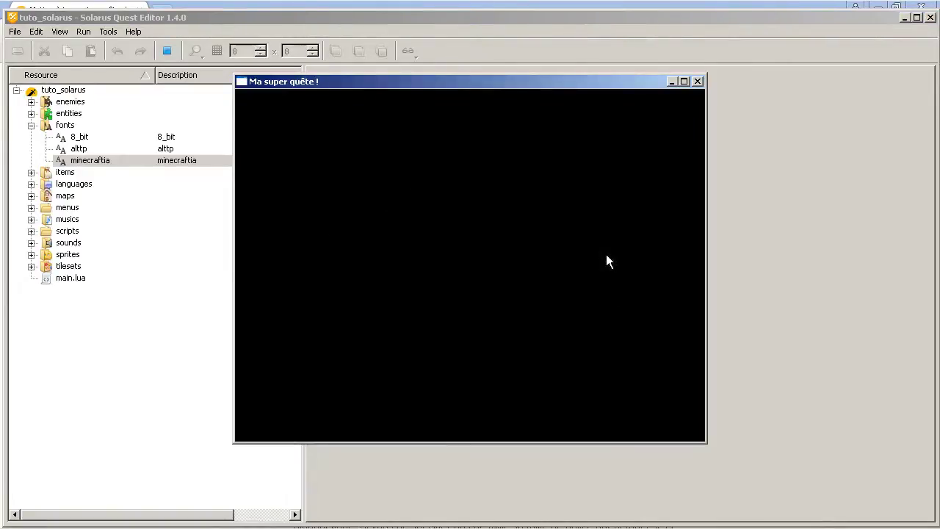
Bring up the save question in the running quest and answer Non
{"action": "key", "text": "Up"}
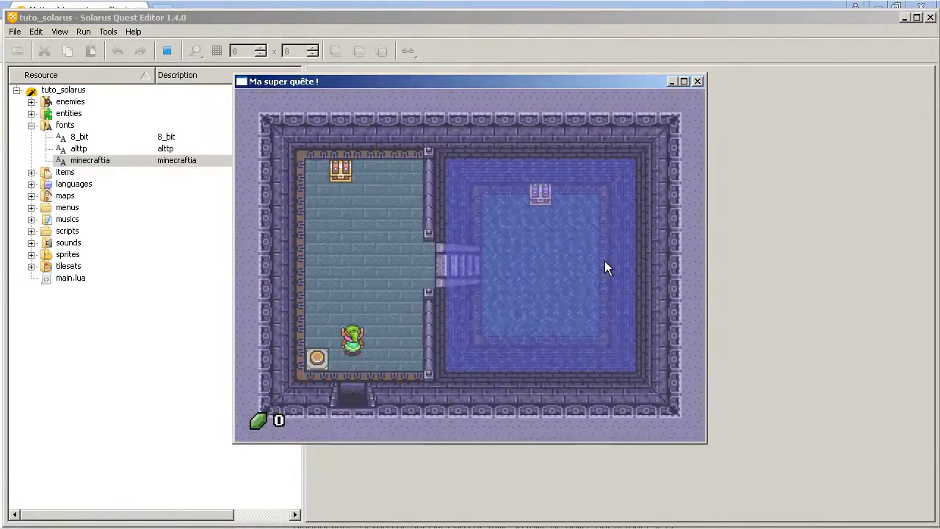
{"action": "key", "text": "Escape"}
{"action": "key", "text": "Down"}
{"action": "key", "text": "Up"}
{"action": "key", "text": "Down"}
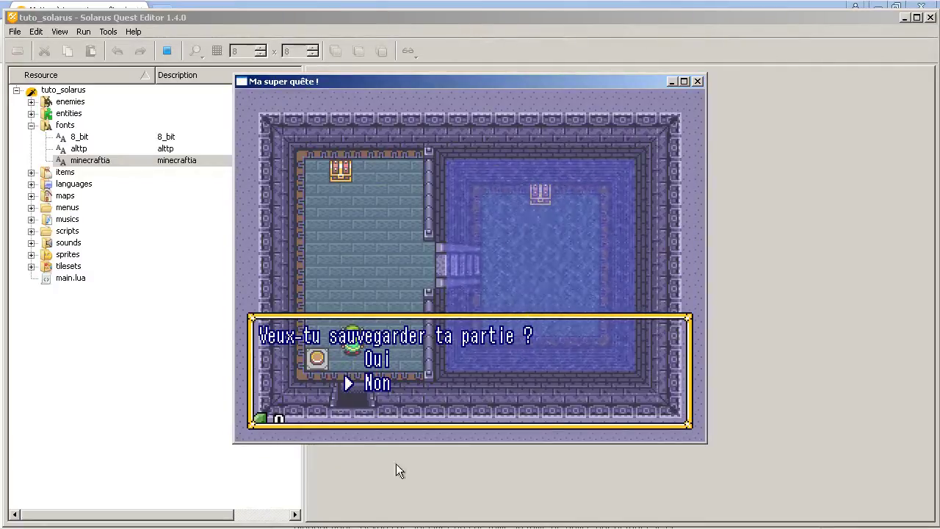
{"action": "key", "text": "space"}
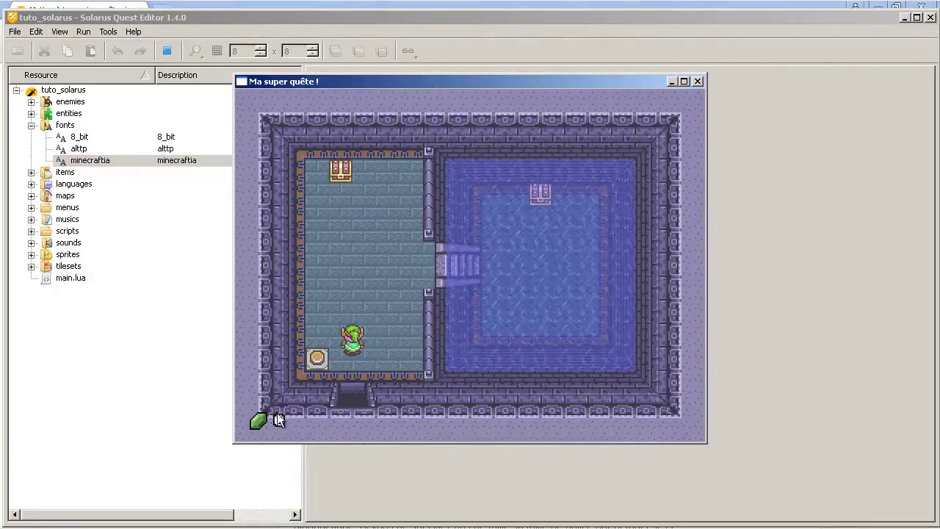
Have the hero open the treasure chest in the dry room, and close the running quest
{"action": "key", "text": "Up"}
{"action": "key", "text": "space"}
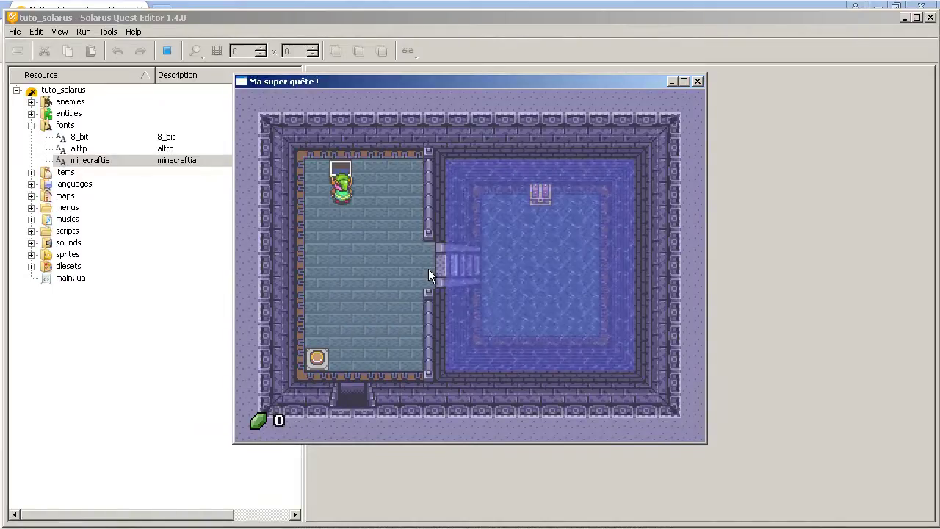
{"action": "key", "text": "space"}
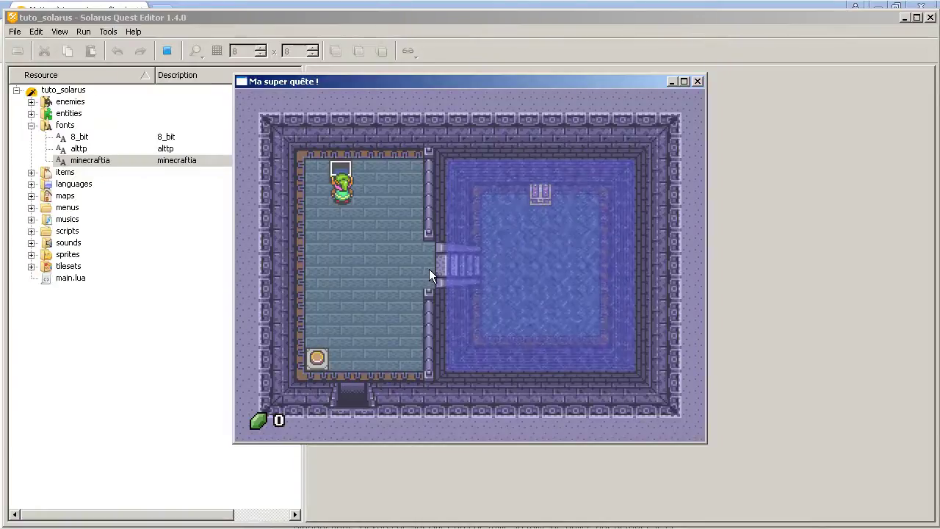
{"action": "left_click", "coordinate": [698, 81]}
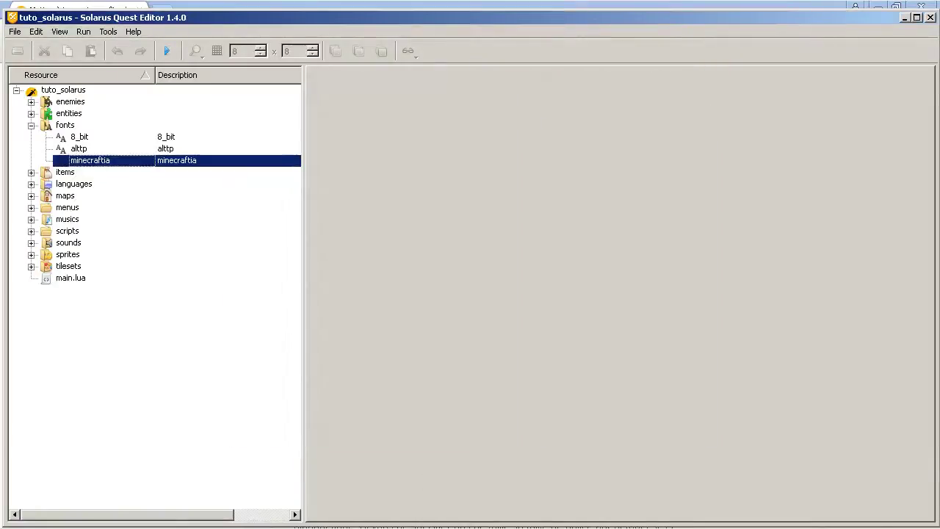
Switch to the browser and read the migration guide's section on updating fonts in Lua scripts
{"action": "left_click", "coordinate": [176, 521]}
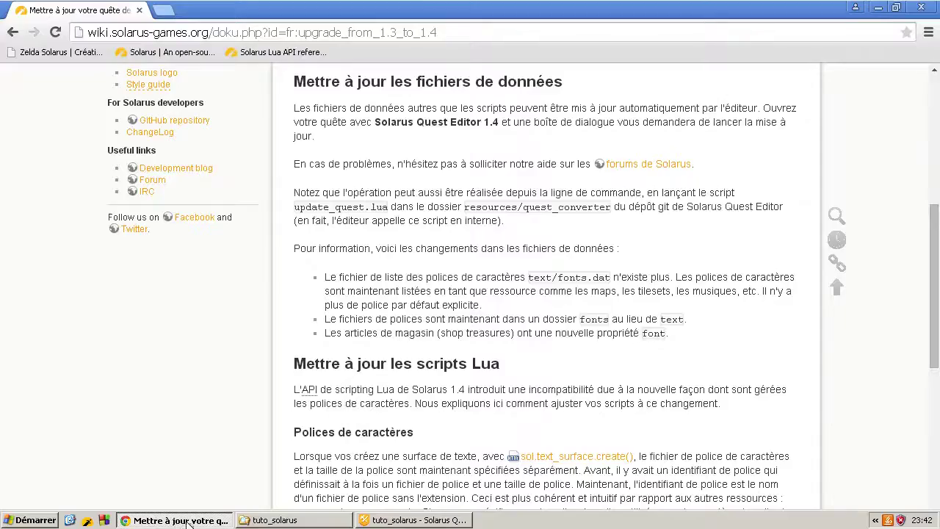
{"action": "scroll", "coordinate": [506, 265], "scroll_direction": "down", "scroll_amount": 2}
{"action": "left_click_drag", "start_coordinate": [438, 217], "coordinate": [397, 477]}
{"action": "left_click", "coordinate": [382, 212]}
{"action": "scroll", "coordinate": [382, 211], "scroll_direction": "down", "scroll_amount": 2}
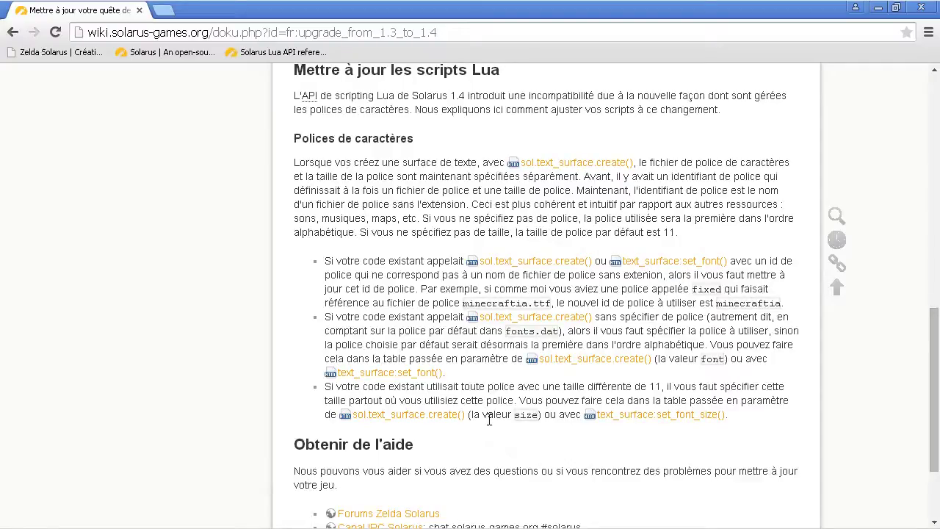
{"action": "triple_click", "coordinate": [659, 321]}
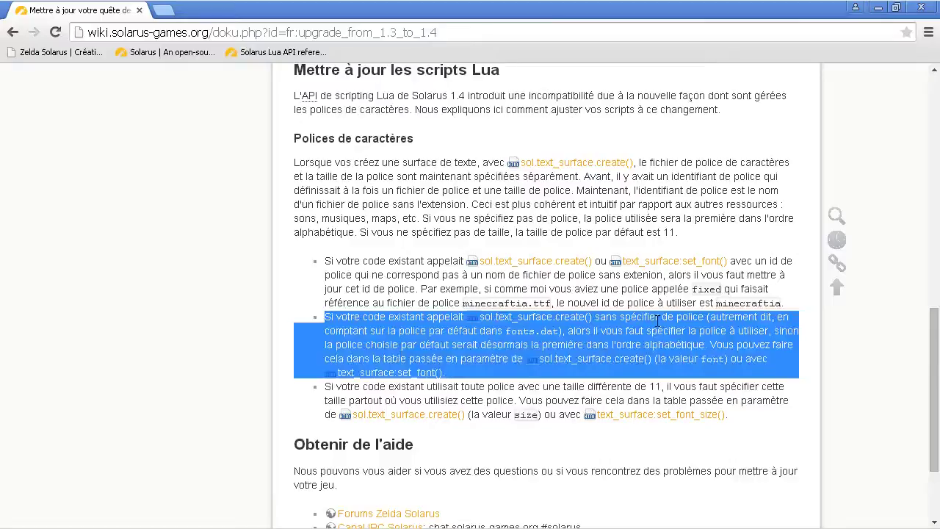
{"action": "left_click", "coordinate": [661, 324]}
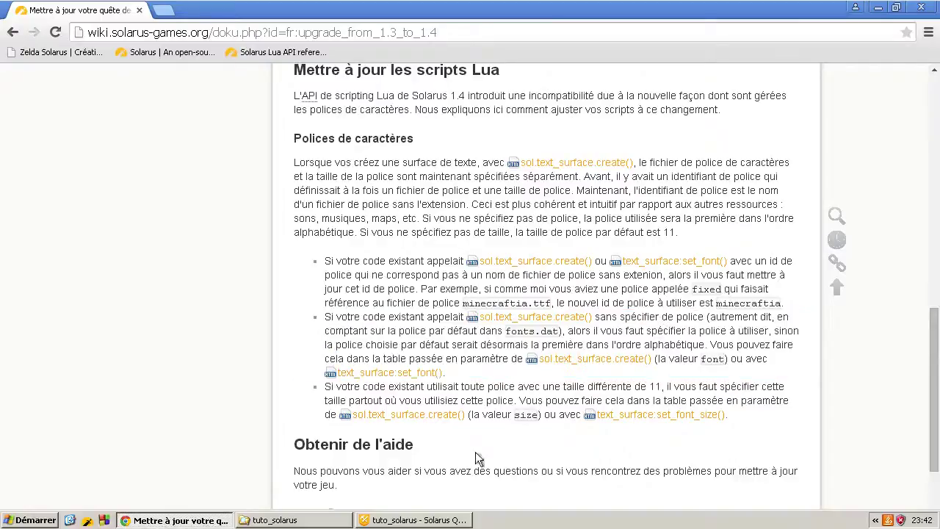
Return to the quest editor, open dialog_box.lua from the scripts folder and skim through its code
{"action": "left_click", "coordinate": [417, 520]}
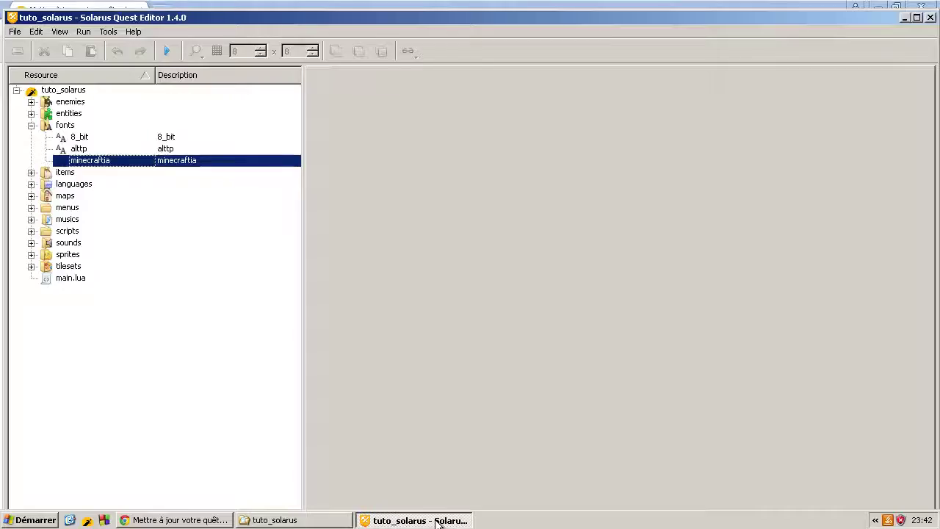
{"action": "left_click", "coordinate": [31, 231]}
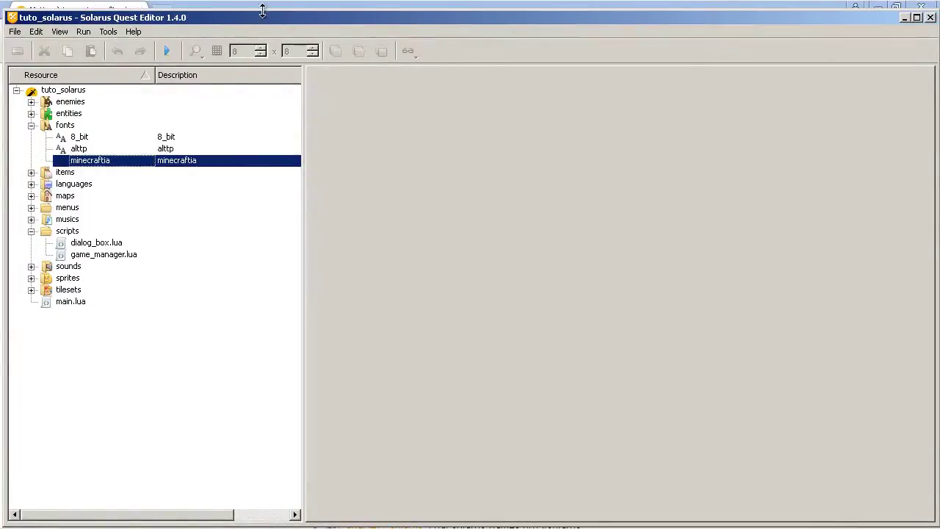
{"action": "double_click", "coordinate": [104, 245]}
{"action": "left_click", "coordinate": [595, 246]}
{"action": "scroll", "coordinate": [742, 220], "scroll_direction": "down", "scroll_amount": 14}
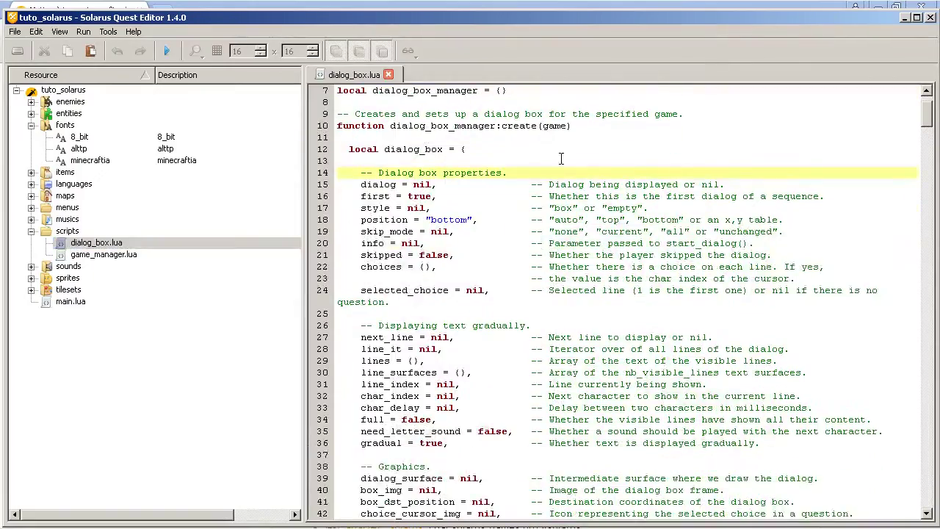
{"action": "scroll", "coordinate": [676, 227], "scroll_direction": "down", "scroll_amount": 6}
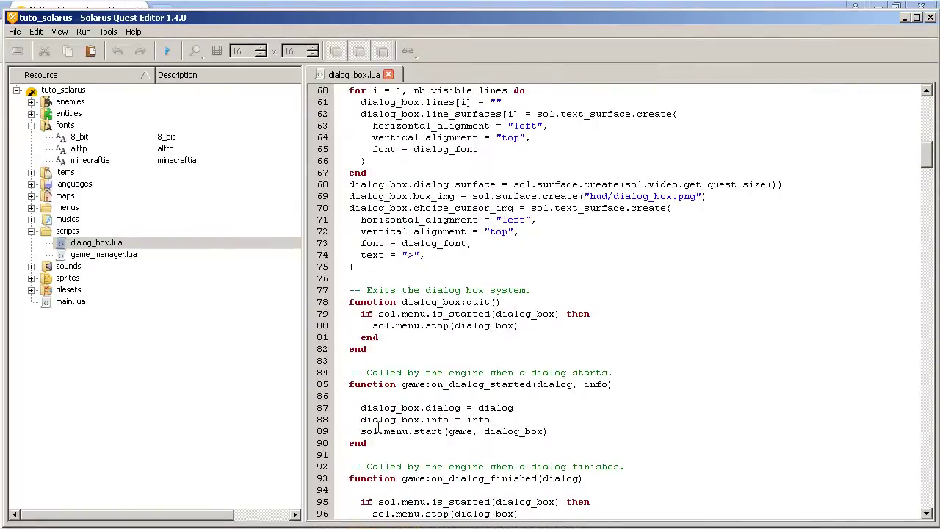
{"action": "scroll", "coordinate": [654, 242], "scroll_direction": "down", "scroll_amount": 11}
{"action": "scroll", "coordinate": [639, 243], "scroll_direction": "down", "scroll_amount": 5}
{"action": "left_click", "coordinate": [637, 243]}
{"action": "scroll", "coordinate": [638, 243], "scroll_direction": "down", "scroll_amount": 5}
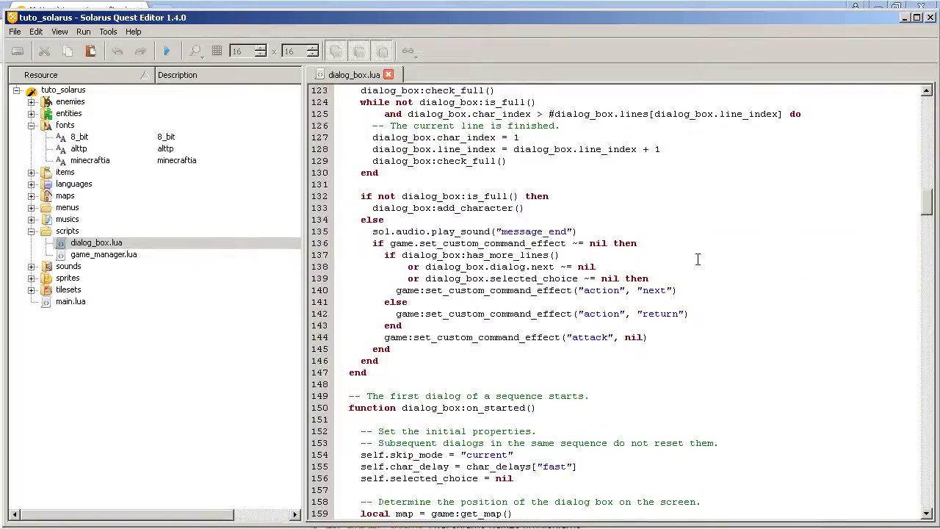
Search dialog_box.lua for sol.text_surface
{"action": "key", "text": "ctrl+f"}
{"action": "left_click_drag", "start_coordinate": [456, 264], "coordinate": [231, 174]}
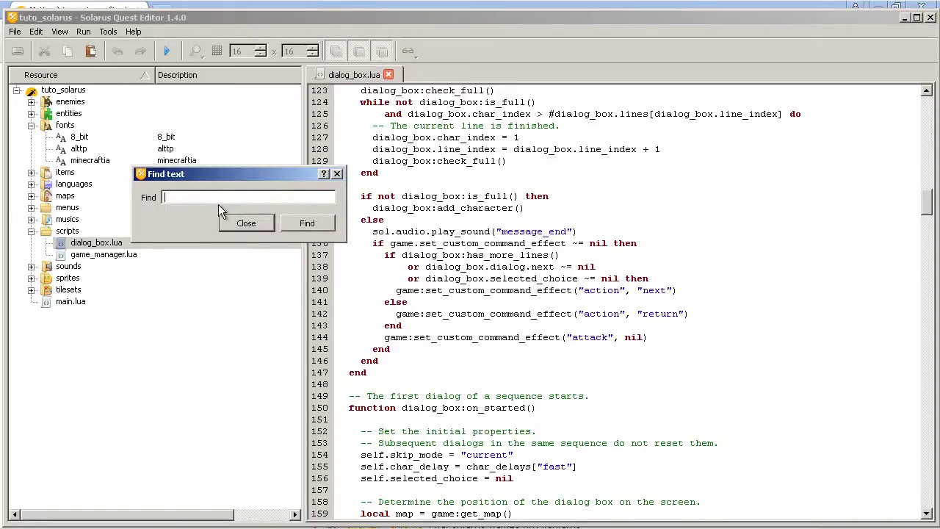
{"action": "type", "text": "sol.text_surfac"}
{"action": "key", "text": "Escape"}
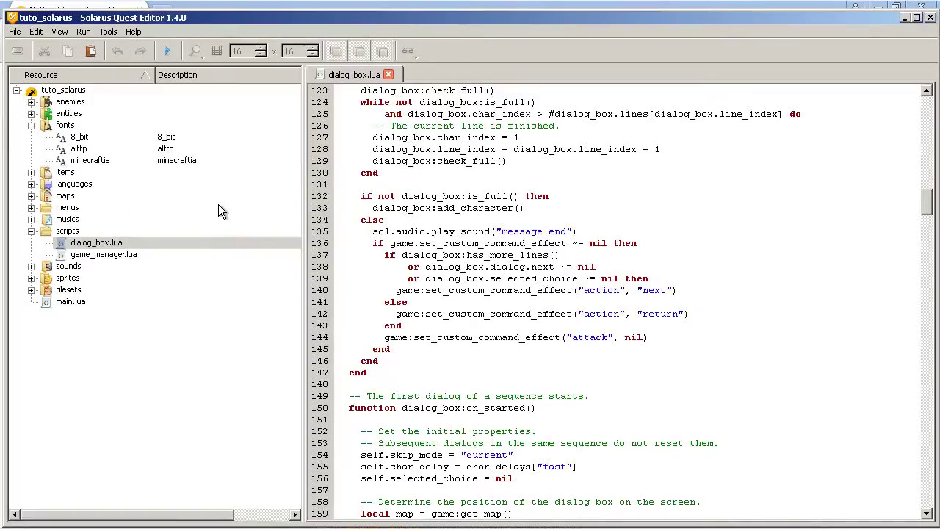
{"action": "key", "text": "ctrl+f"}
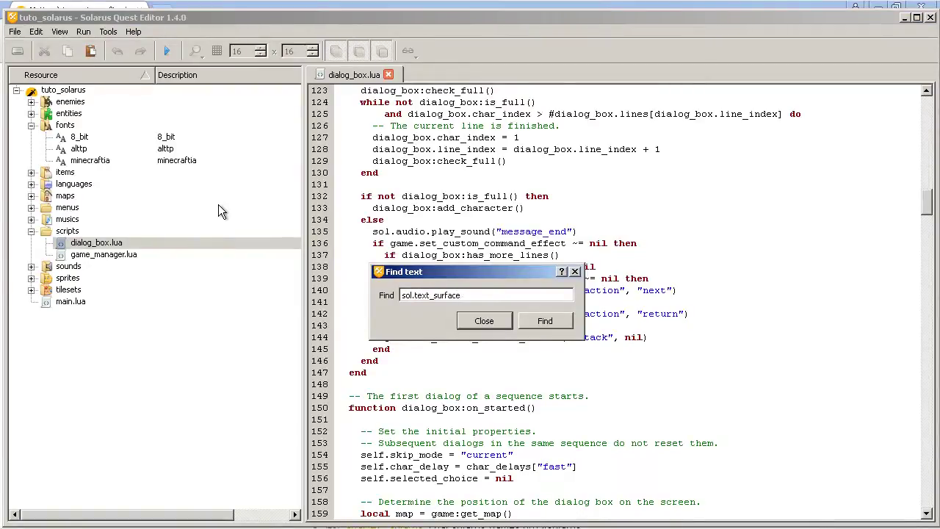
{"action": "left_click_drag", "start_coordinate": [489, 275], "coordinate": [187, 188]}
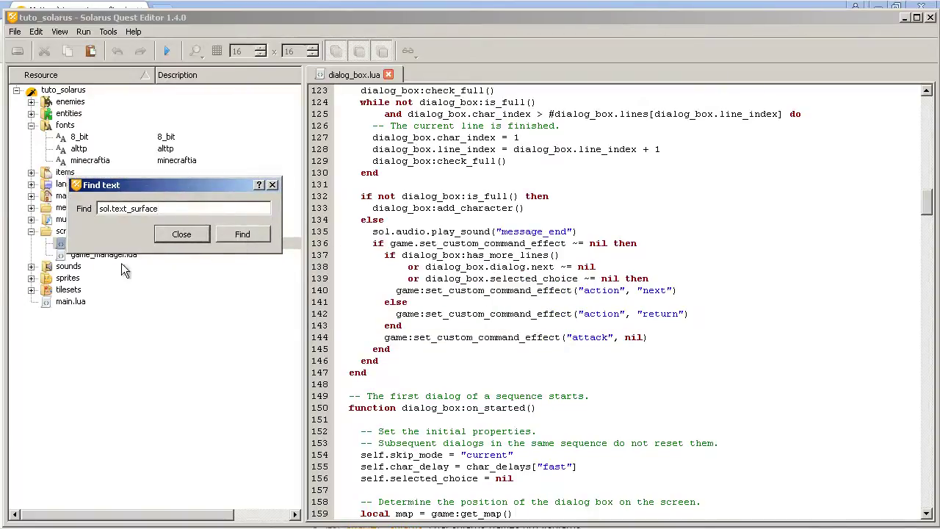
{"action": "left_click", "coordinate": [222, 235]}
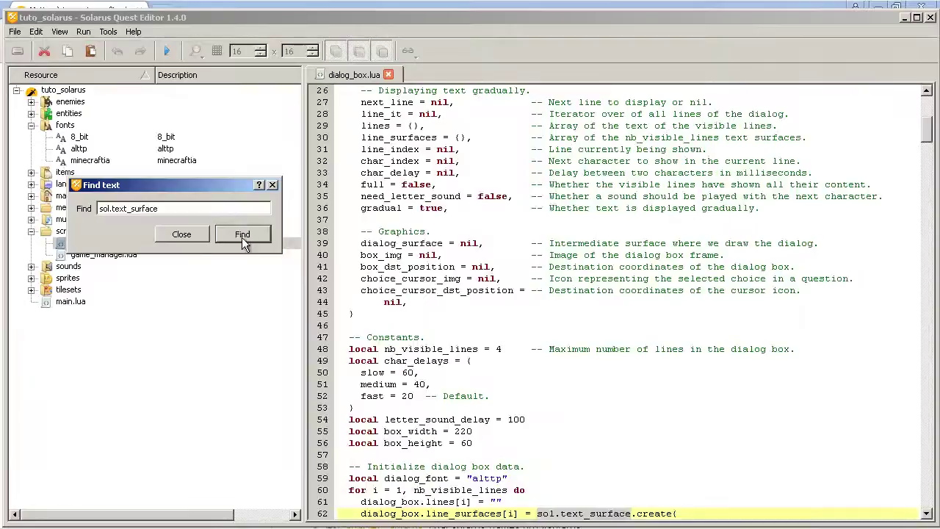
Examine the font property of the line_surfaces text surface in the dialog box initialization code
{"action": "scroll", "coordinate": [346, 239], "scroll_direction": "down", "scroll_amount": 7}
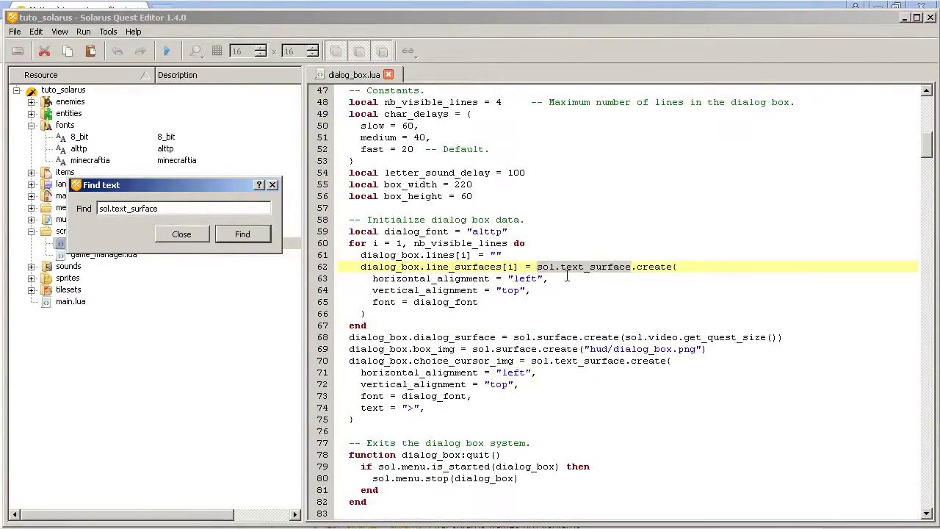
{"action": "left_click_drag", "start_coordinate": [373, 302], "coordinate": [540, 306]}
{"action": "left_click", "coordinate": [539, 307]}
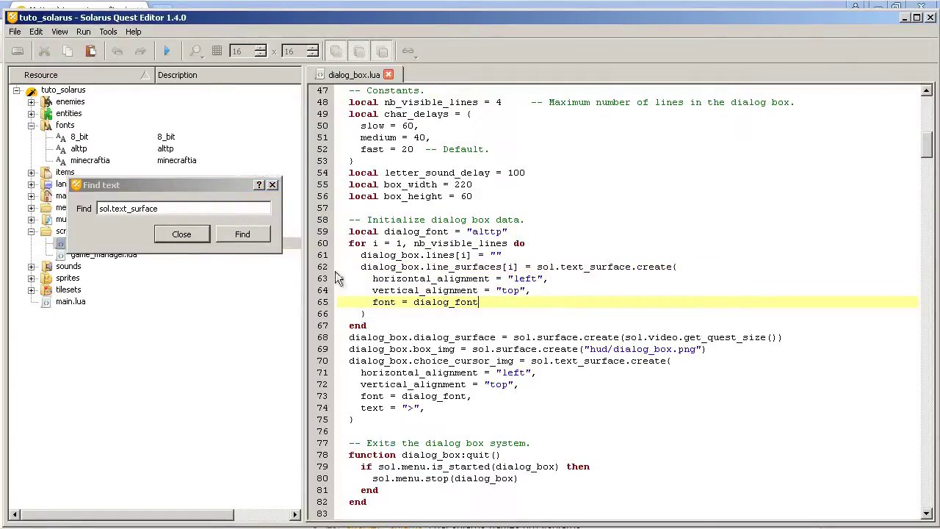
{"action": "left_click_drag", "start_coordinate": [230, 190], "coordinate": [241, 345]}
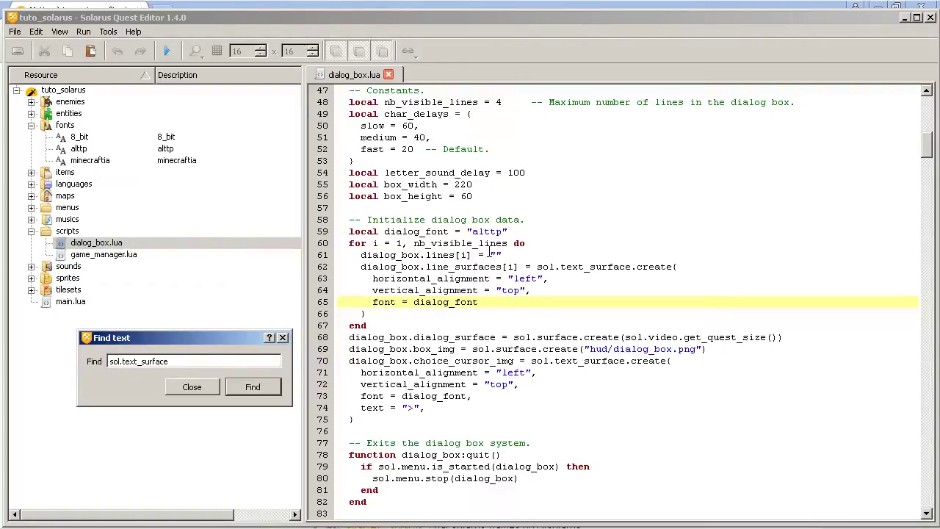
{"action": "key", "text": "shift+Home"}
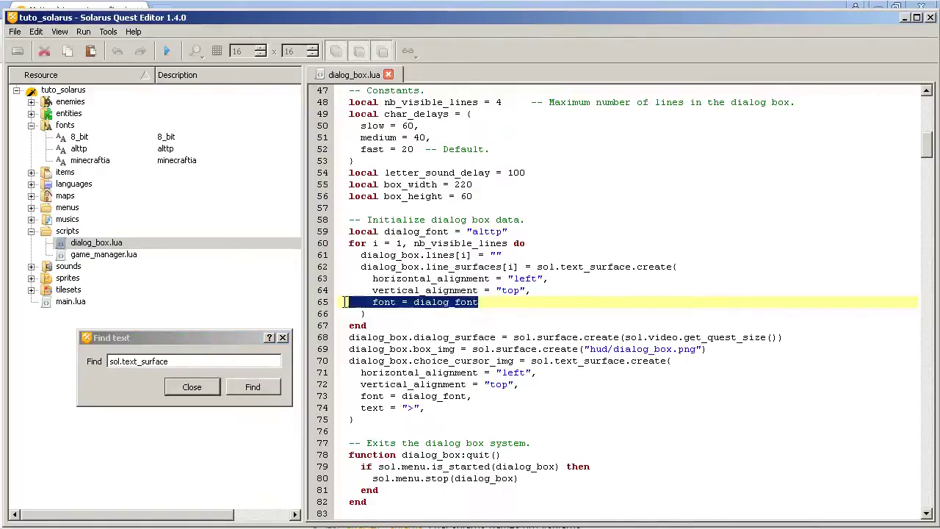
{"action": "key", "text": "shift+Up"}
{"action": "key", "text": "End"}
{"action": "key", "text": "shift+Left"}
{"action": "key", "text": "shift+Left"}
{"action": "key", "text": "shift+Left"}
{"action": "key", "text": "shift+Left"}
{"action": "key", "text": "shift+Home"}
{"action": "key", "text": "End"}
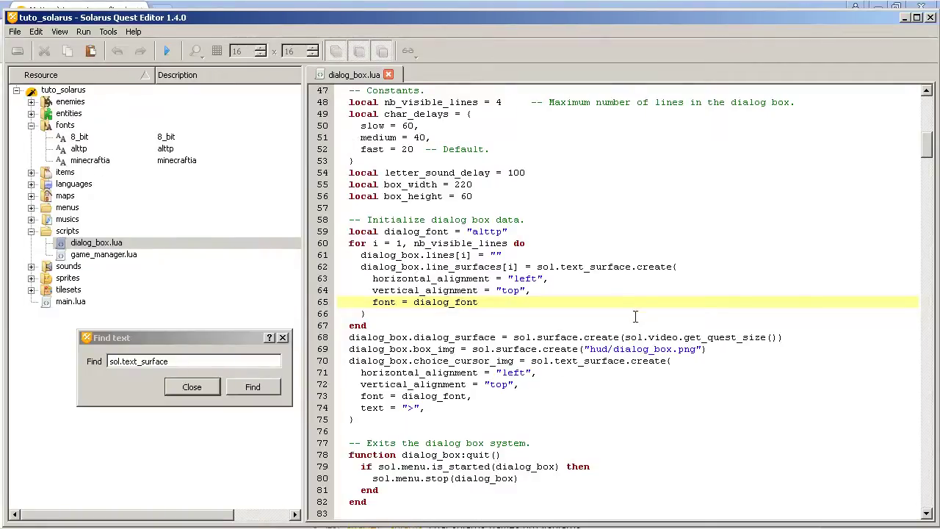
Examine the font property of the choice_cursor_img text surface
{"action": "scroll", "coordinate": [628, 314], "scroll_direction": "down", "scroll_amount": 2}
{"action": "left_click", "coordinate": [461, 335]}
{"action": "key", "text": "shift+Up"}
{"action": "key", "text": "End"}
{"action": "key", "text": "shift+Home"}
{"action": "key", "text": "End"}
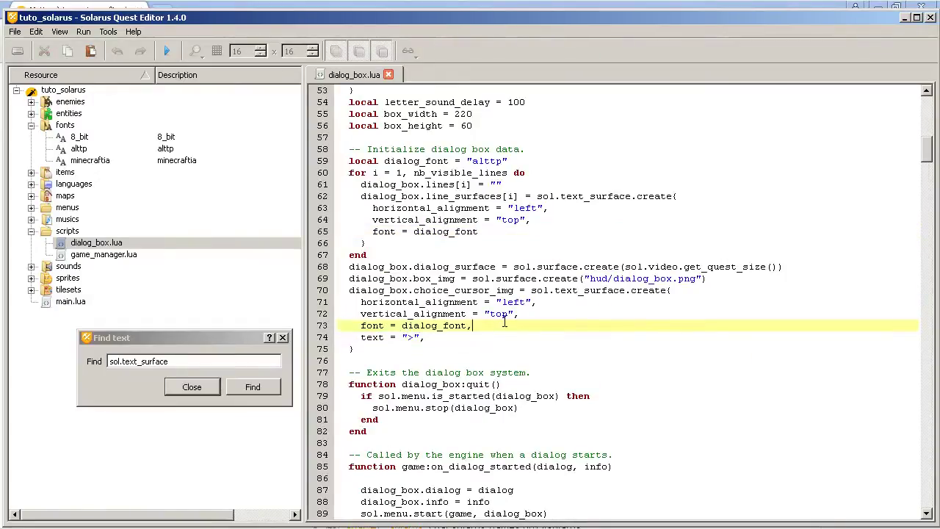
Check the rest of dialog_box.lua for more text surfaces, repeat the sol.text_surface search and close the search dialog
{"action": "scroll", "coordinate": [588, 114], "scroll_direction": "down", "scroll_amount": 5}
{"action": "scroll", "coordinate": [647, 294], "scroll_direction": "down", "scroll_amount": 20}
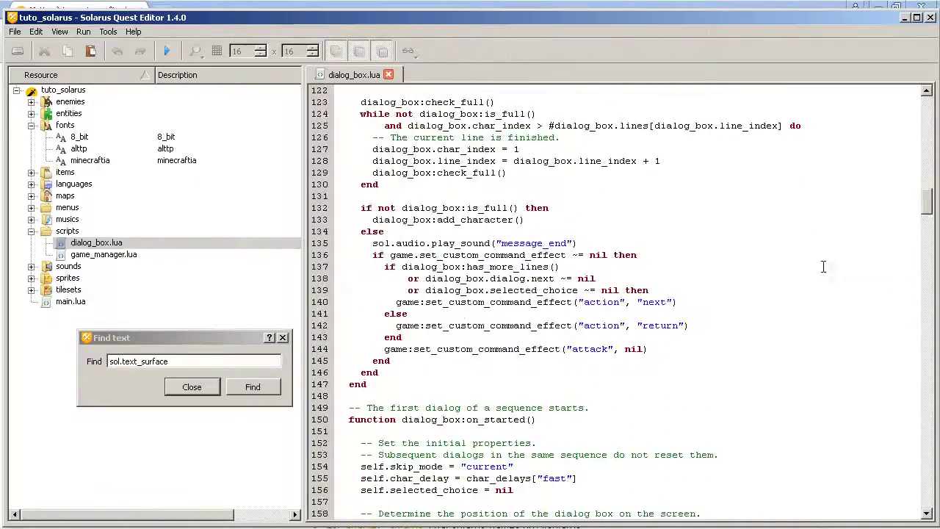
{"action": "left_click_drag", "start_coordinate": [930, 218], "coordinate": [920, 439]}
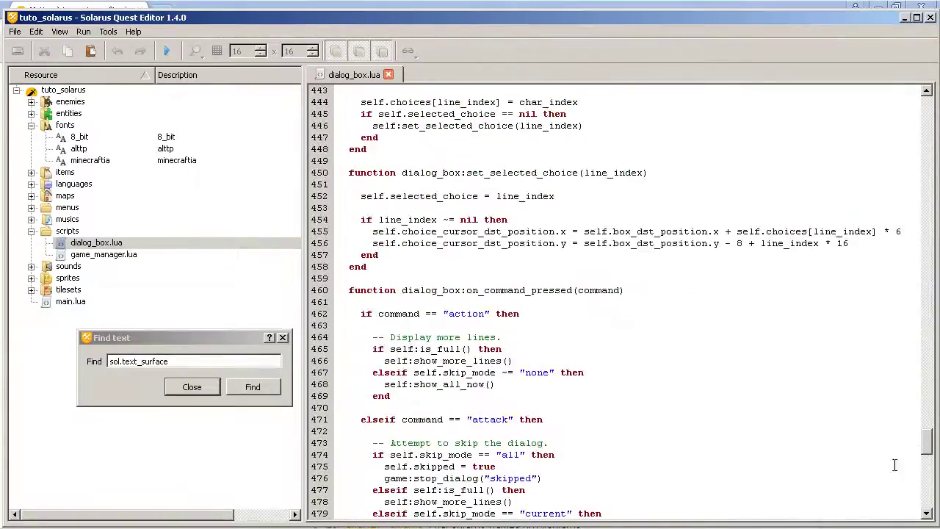
{"action": "left_click", "coordinate": [257, 388]}
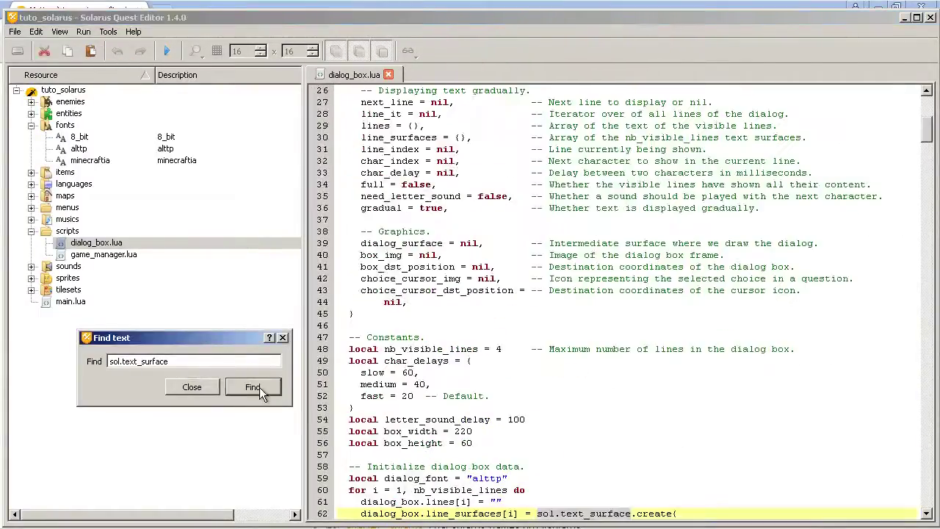
{"action": "left_click", "coordinate": [284, 338]}
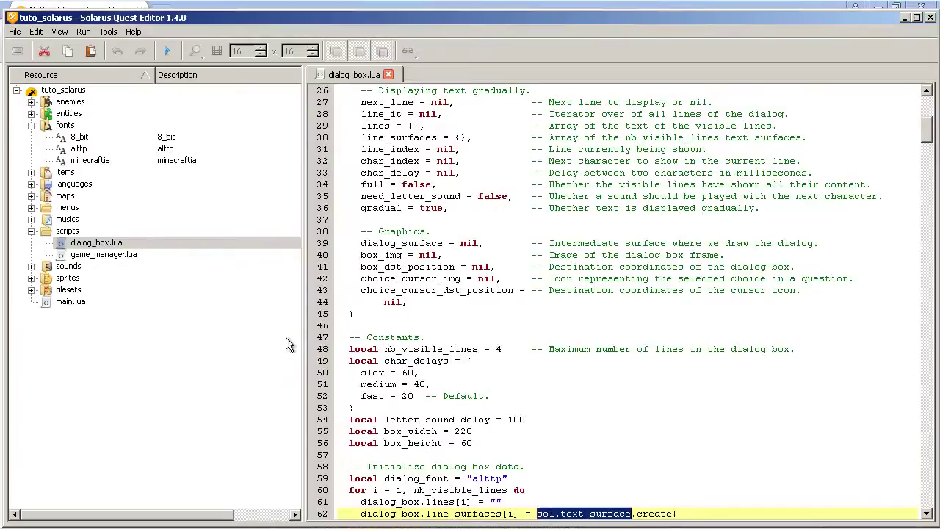
Open game_manager.lua, examine the font set for the rupee_text surface, and close both open scripts
{"action": "left_click", "coordinate": [99, 255]}
{"action": "double_click", "coordinate": [99, 255]}
{"action": "left_click", "coordinate": [640, 267]}
{"action": "scroll", "coordinate": [640, 266], "scroll_direction": "down", "scroll_amount": 8}
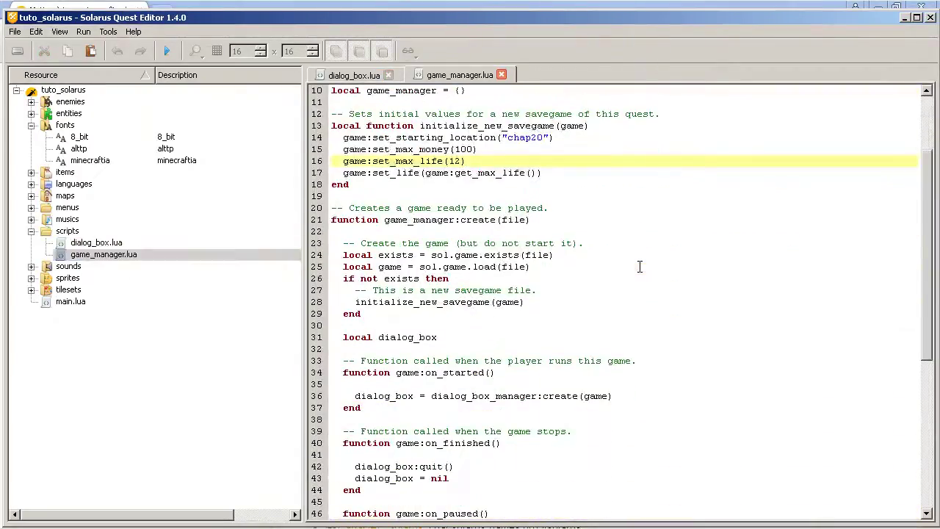
{"action": "scroll", "coordinate": [625, 234], "scroll_direction": "down", "scroll_amount": 2}
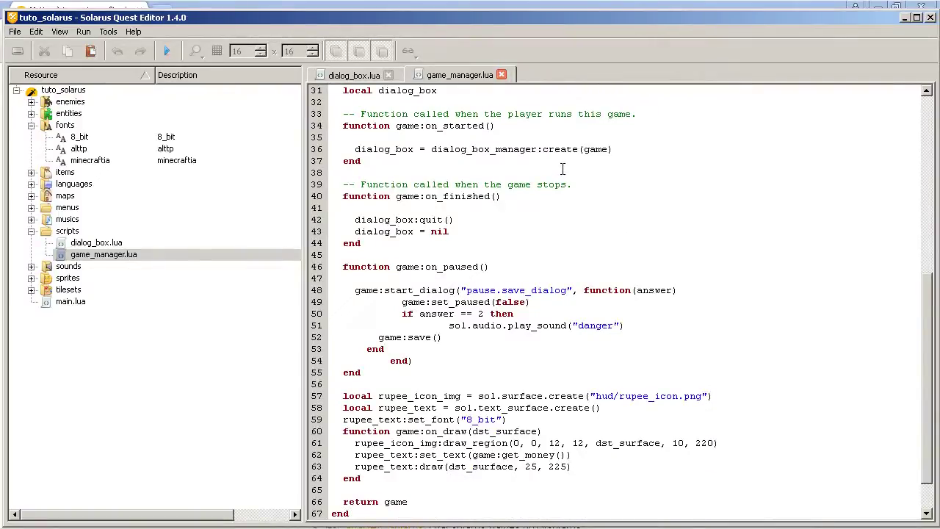
{"action": "scroll", "coordinate": [562, 169], "scroll_direction": "down", "scroll_amount": 2}
{"action": "left_click_drag", "start_coordinate": [510, 376], "coordinate": [296, 377]}
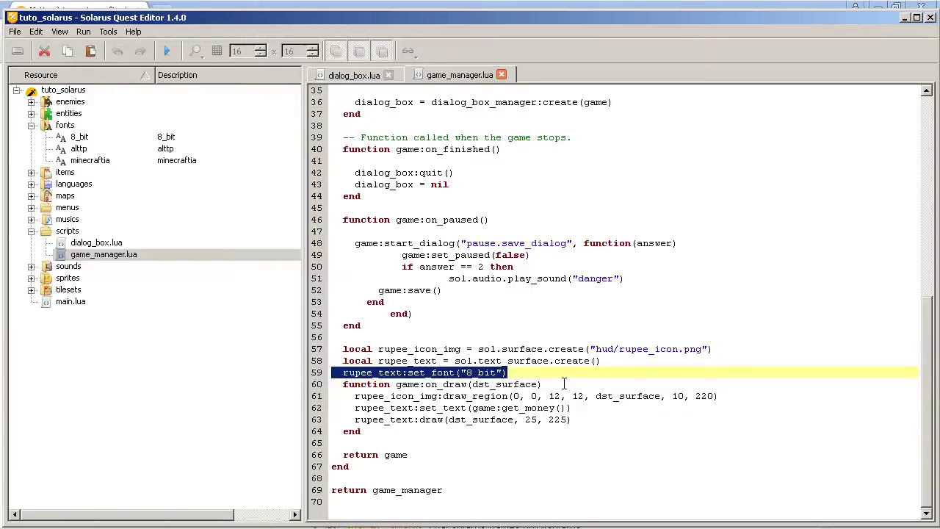
{"action": "left_click", "coordinate": [542, 365]}
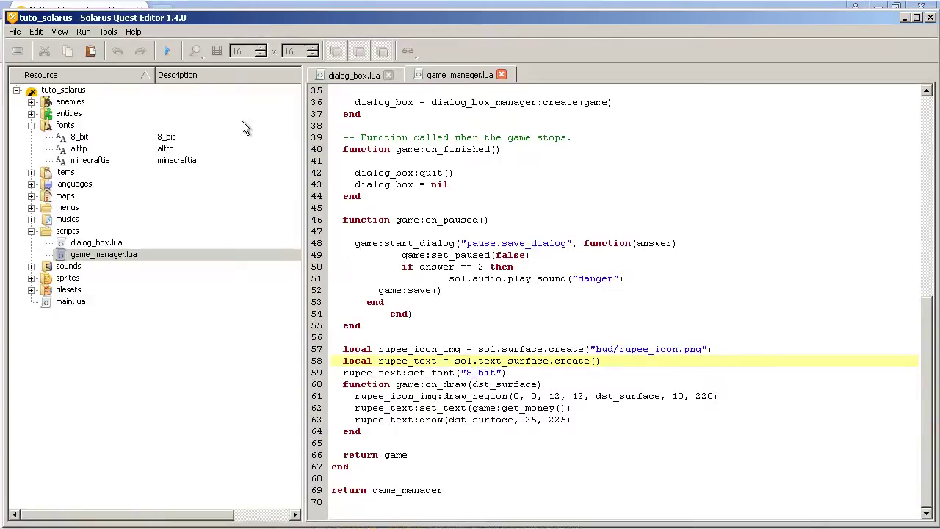
{"action": "middle_click", "coordinate": [440, 75]}
{"action": "middle_click", "coordinate": [338, 73]}
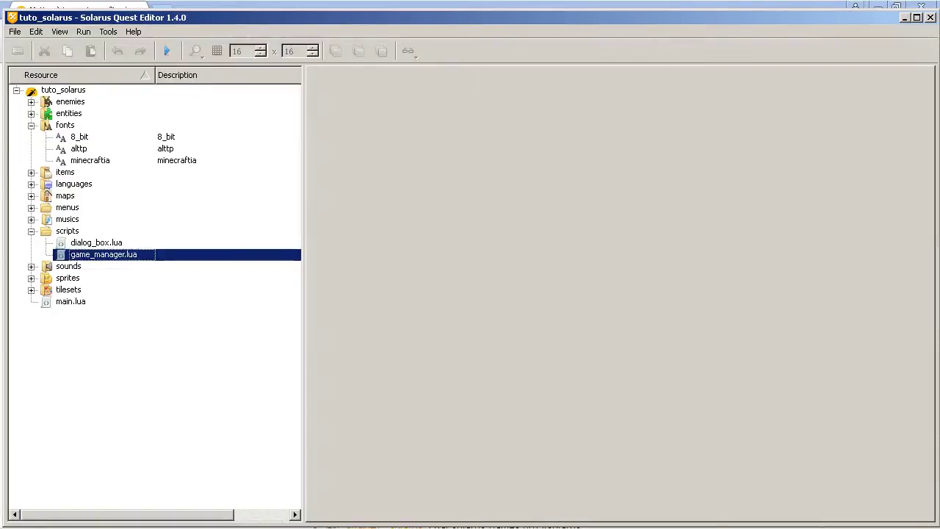
Launch Qt Creator and open the recent solarus-quest-editor project from its CMakeLists.txt
{"action": "mouse_move", "coordinate": [192, 518]}
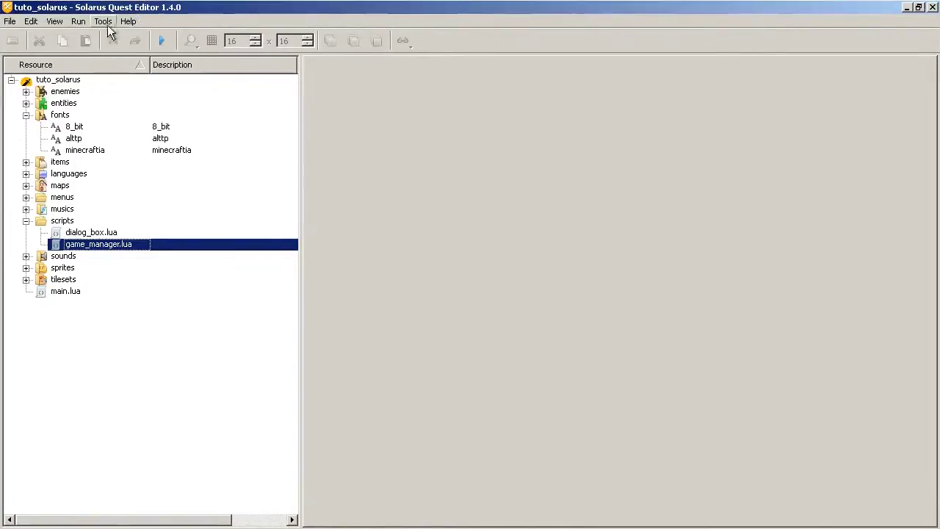
{"action": "mouse_move", "coordinate": [291, 523]}
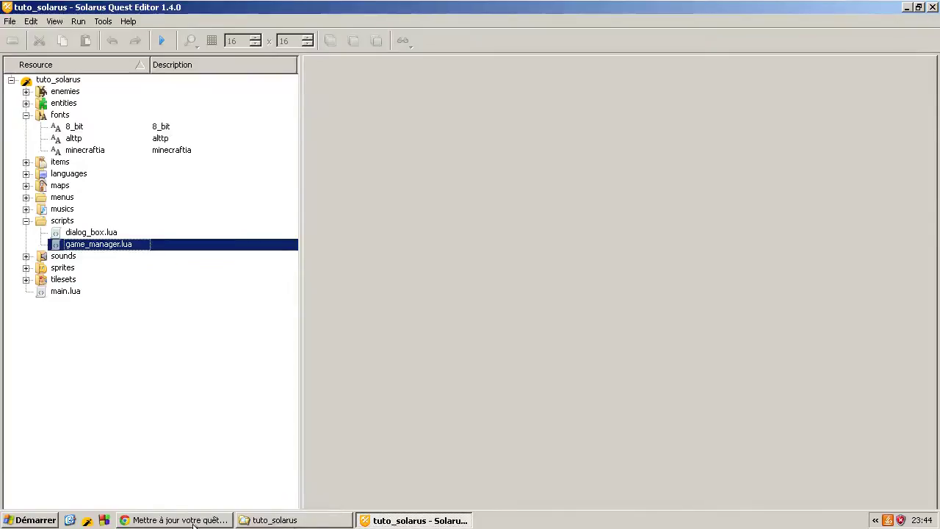
{"action": "left_click", "coordinate": [30, 522]}
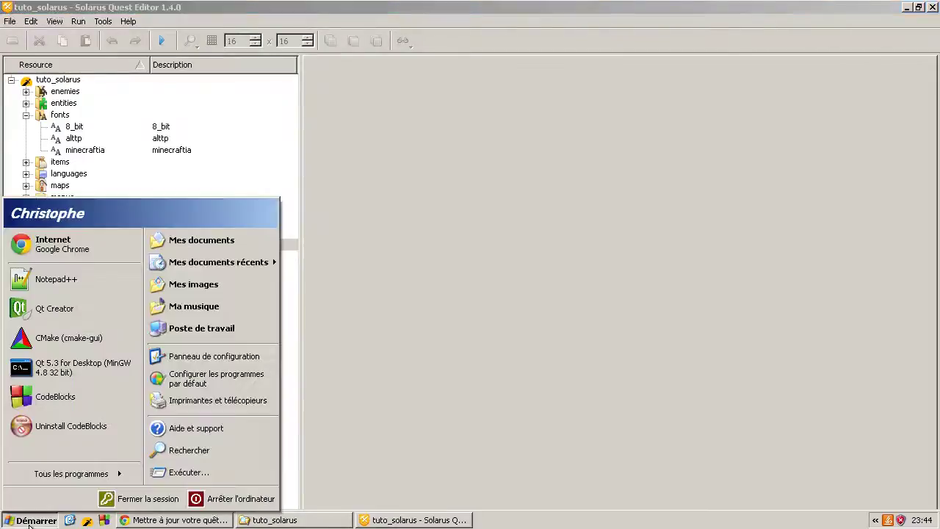
{"action": "left_click", "coordinate": [76, 316]}
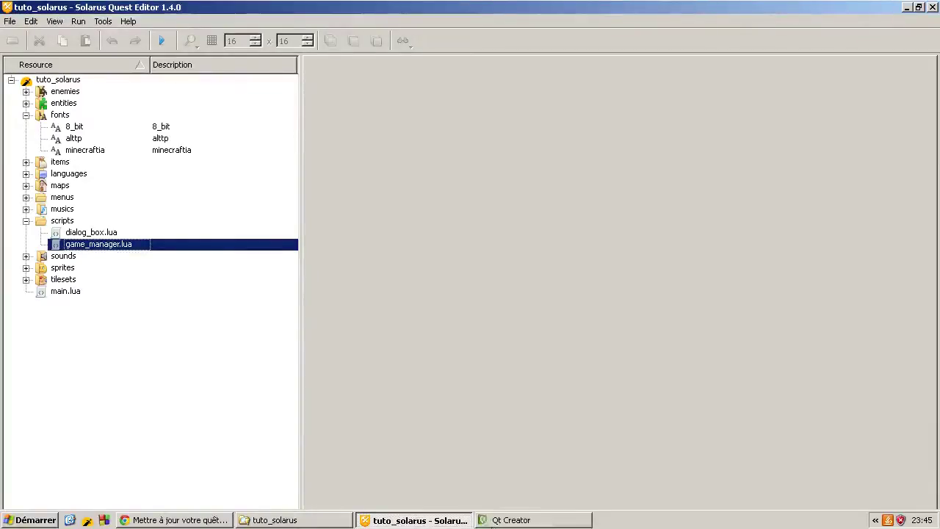
{"action": "left_click", "coordinate": [385, 323]}
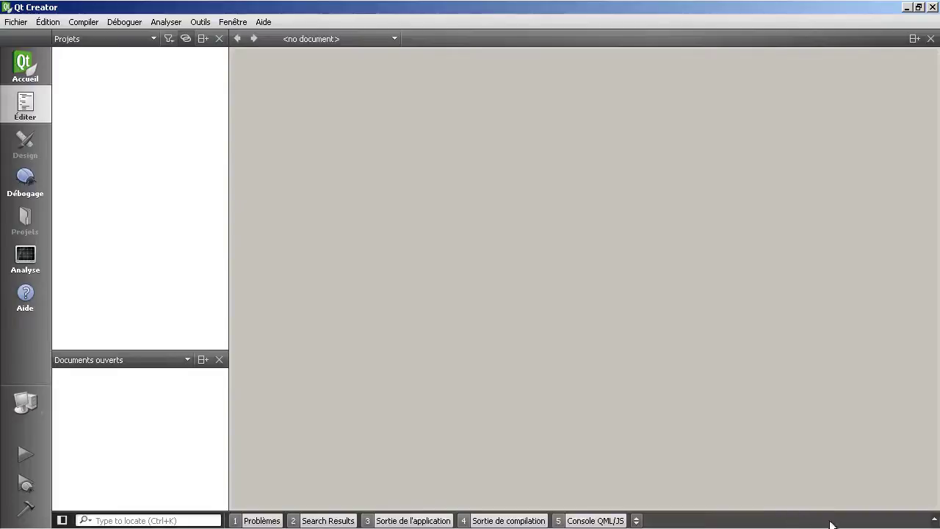
{"action": "left_click", "coordinate": [16, 21]}
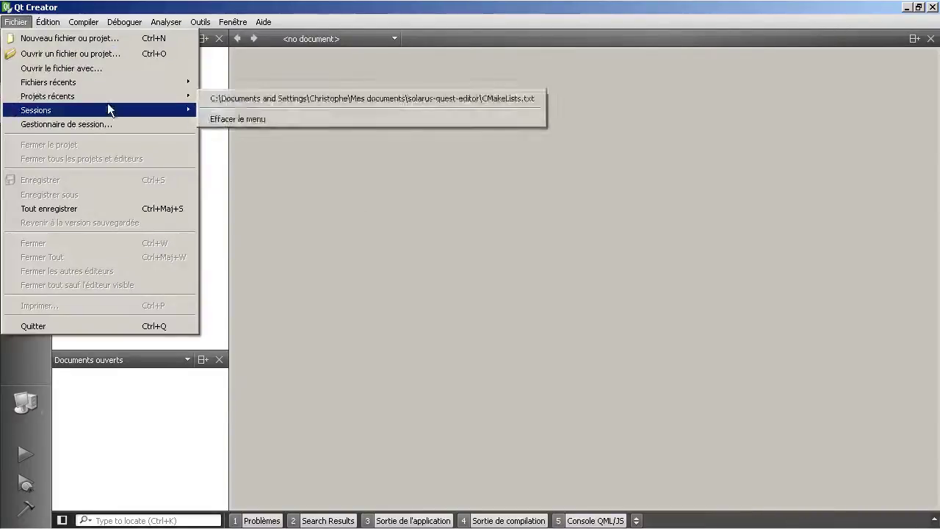
{"action": "mouse_move", "coordinate": [147, 97]}
{"action": "left_click", "coordinate": [261, 100]}
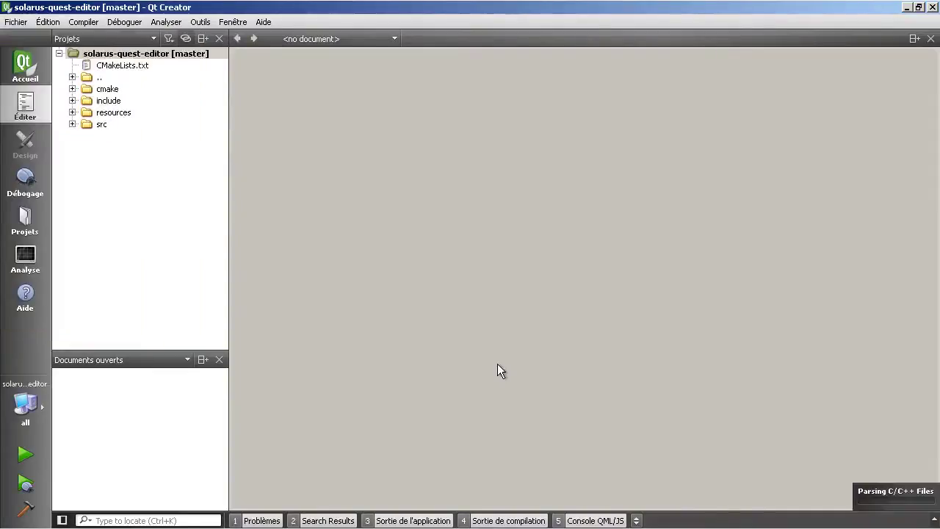
Build and run the quest editor project, look through the French-language menus and close the launched editor
{"action": "key", "text": "ctrl+b"}
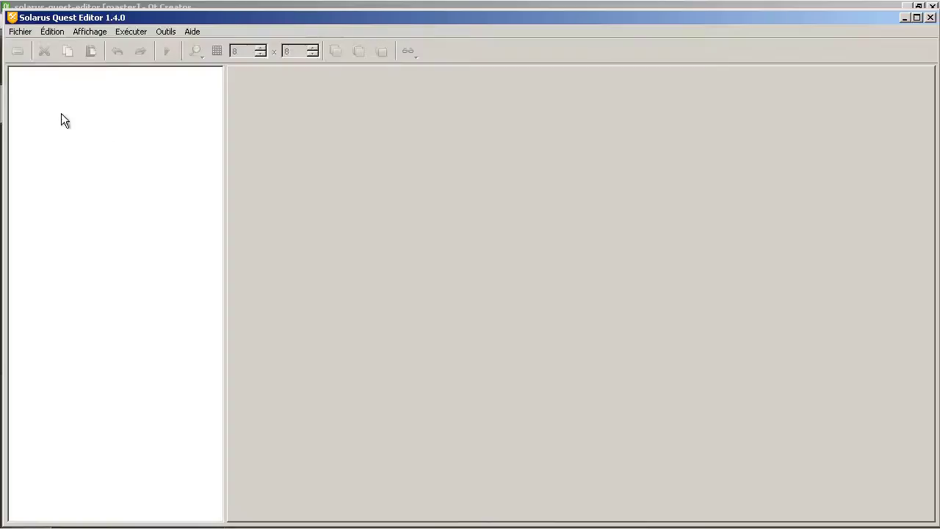
{"action": "left_click", "coordinate": [26, 28]}
{"action": "left_click", "coordinate": [187, 33]}
{"action": "left_click", "coordinate": [930, 17]}
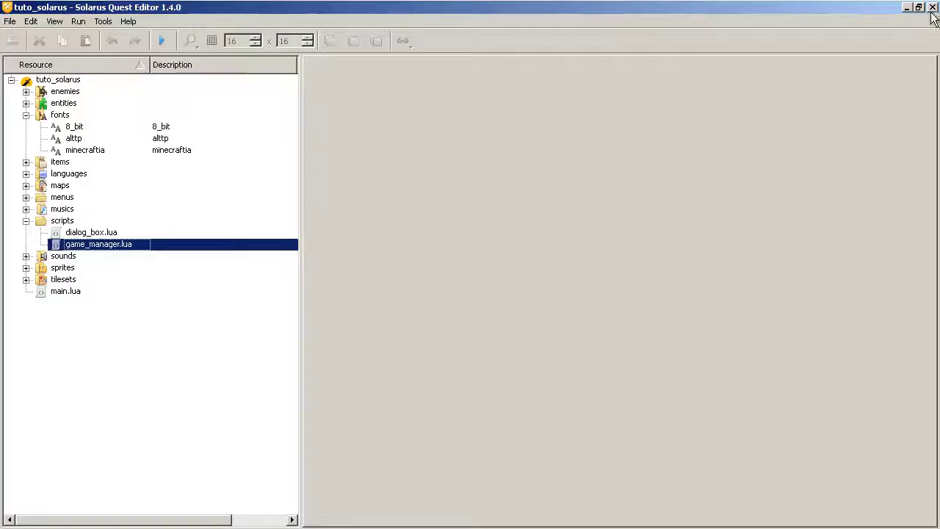
Look over the program files in the tuto_solarus folder and switch back to the open quest editor
{"action": "left_click", "coordinate": [247, 520]}
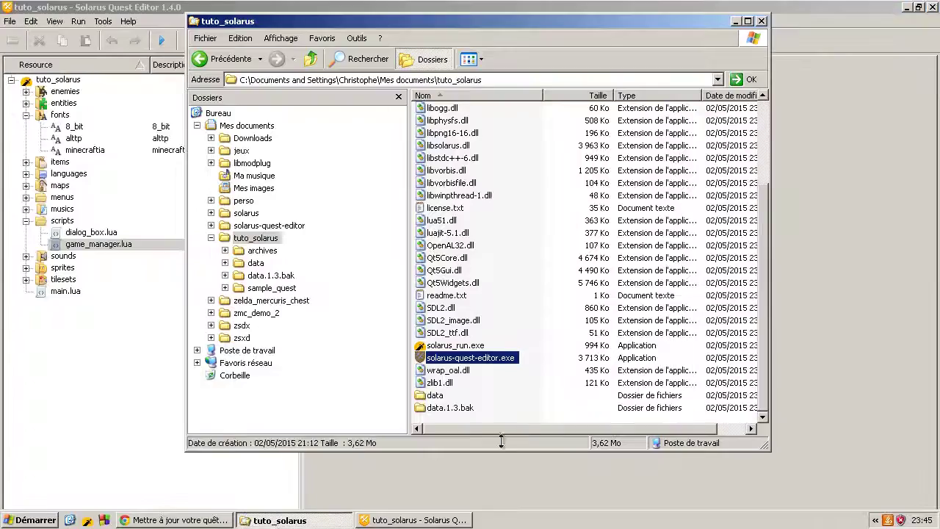
{"action": "left_click", "coordinate": [540, 369]}
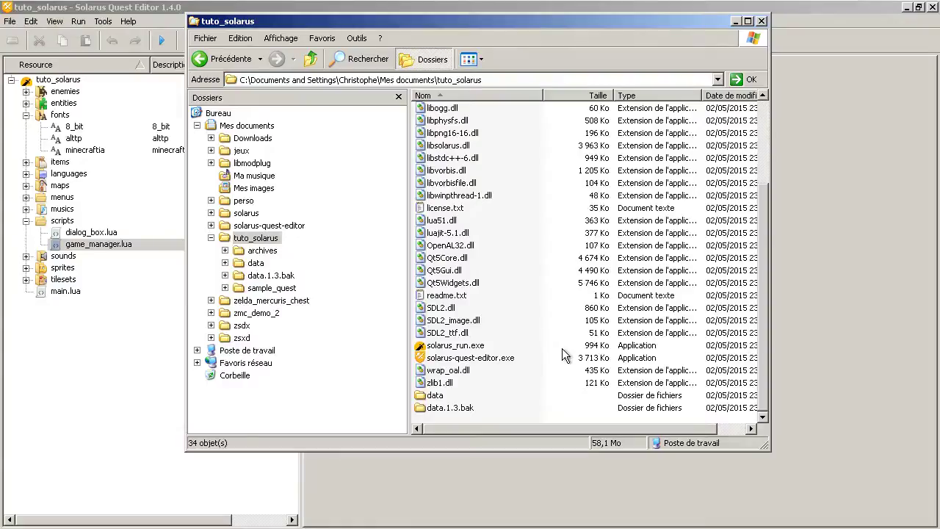
{"action": "left_click_drag", "start_coordinate": [598, 431], "coordinate": [568, 432]}
{"action": "left_click", "coordinate": [371, 522]}
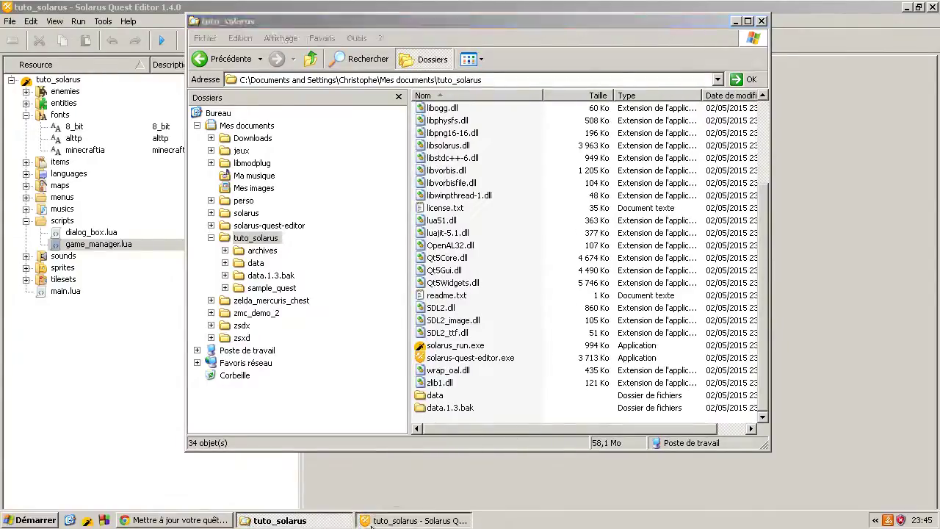
{"action": "left_click", "coordinate": [102, 24]}
{"action": "left_click", "coordinate": [100, 24]}
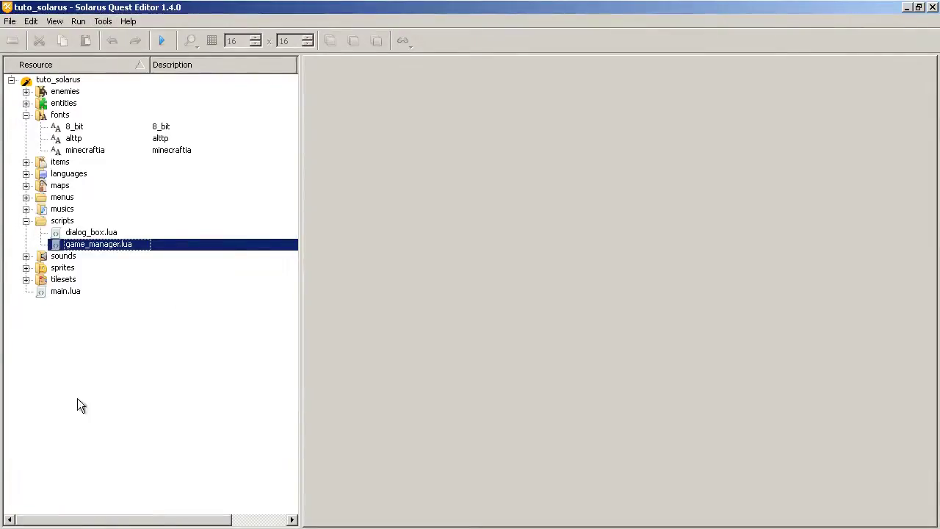
Open the dialogs of the fr language and examine the text of the chap16.happy dialog
{"action": "left_click", "coordinate": [26, 173]}
{"action": "left_click", "coordinate": [41, 186]}
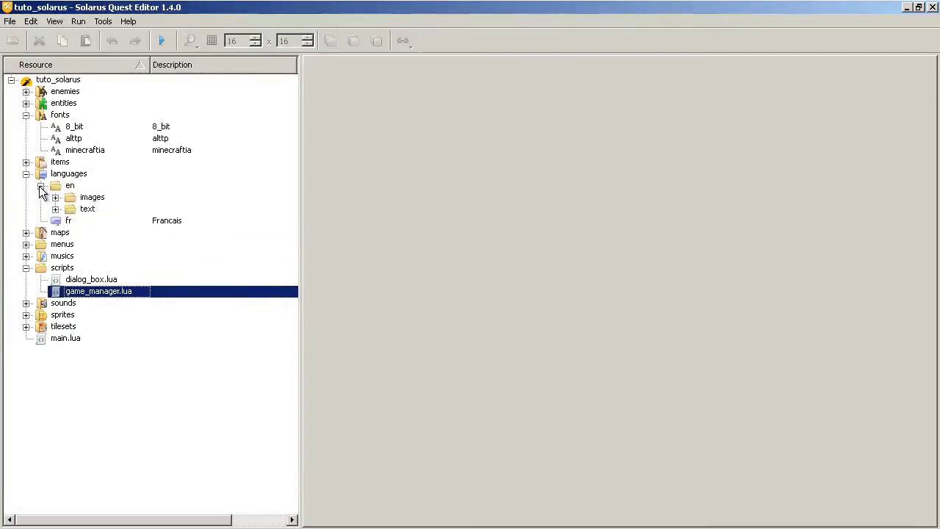
{"action": "left_click", "coordinate": [42, 186]}
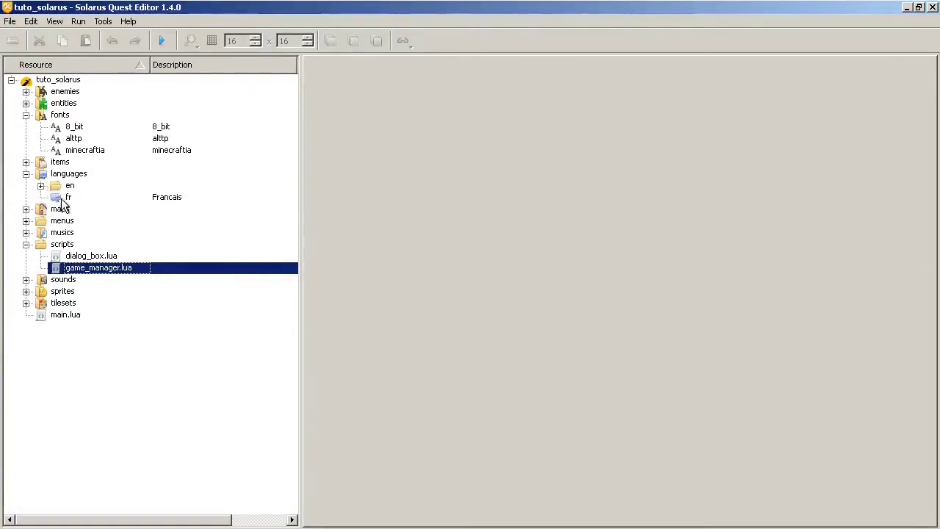
{"action": "right_click", "coordinate": [67, 198]}
{"action": "left_click", "coordinate": [91, 210]}
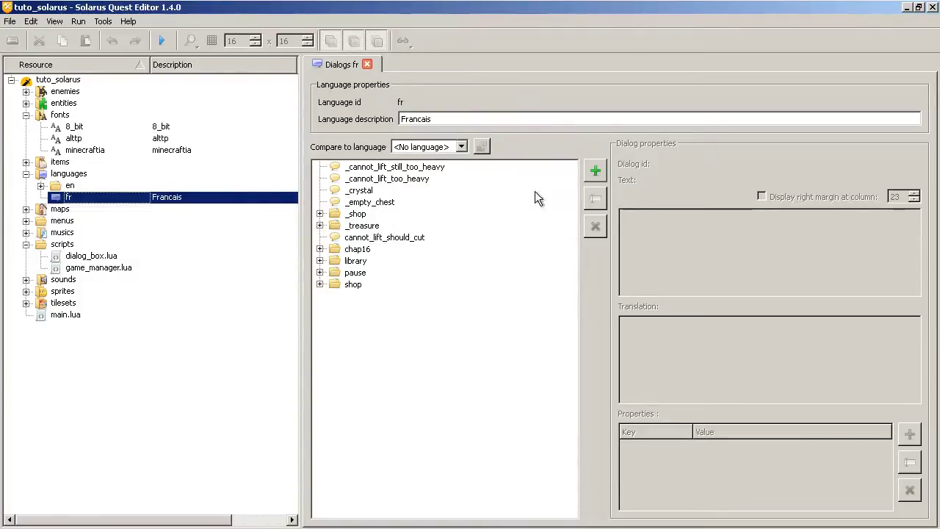
{"action": "left_click", "coordinate": [319, 249]}
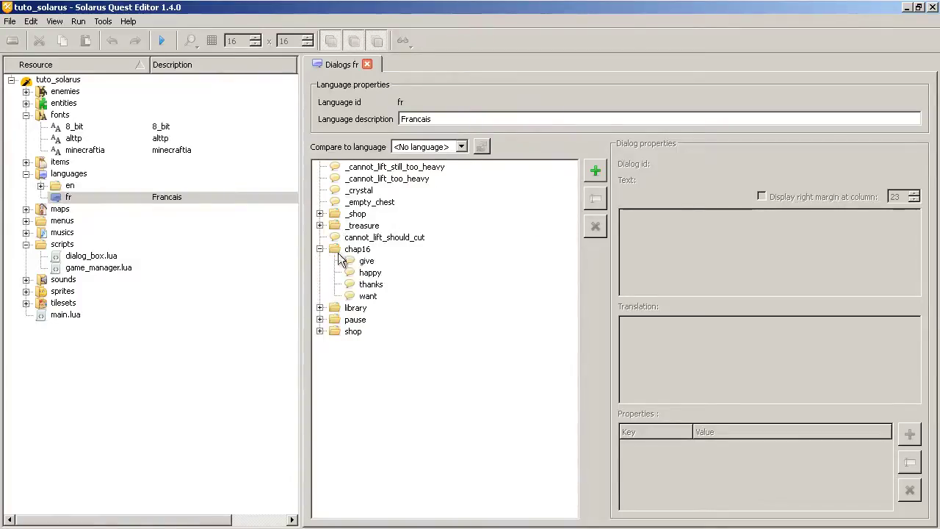
{"action": "left_click", "coordinate": [369, 273]}
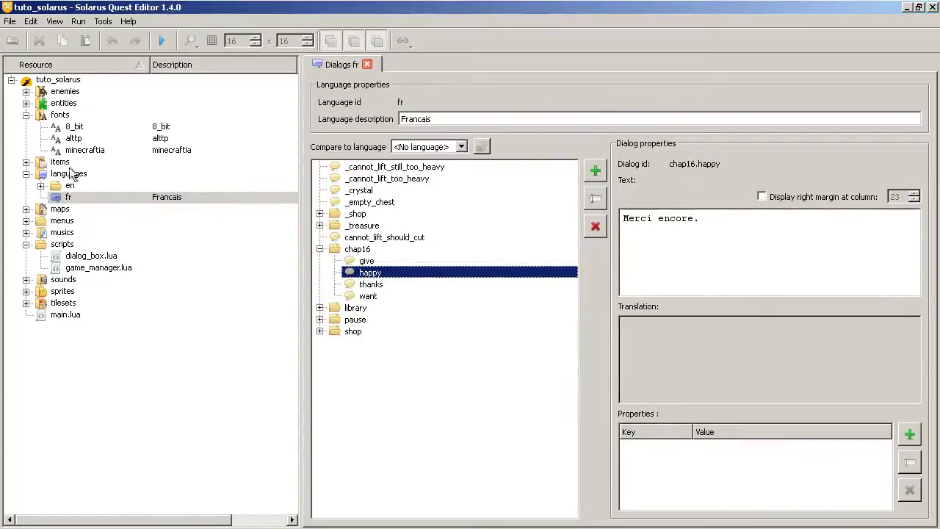
Open the strings of the fr language, check their keys and values, and close them
{"action": "right_click", "coordinate": [65, 197]}
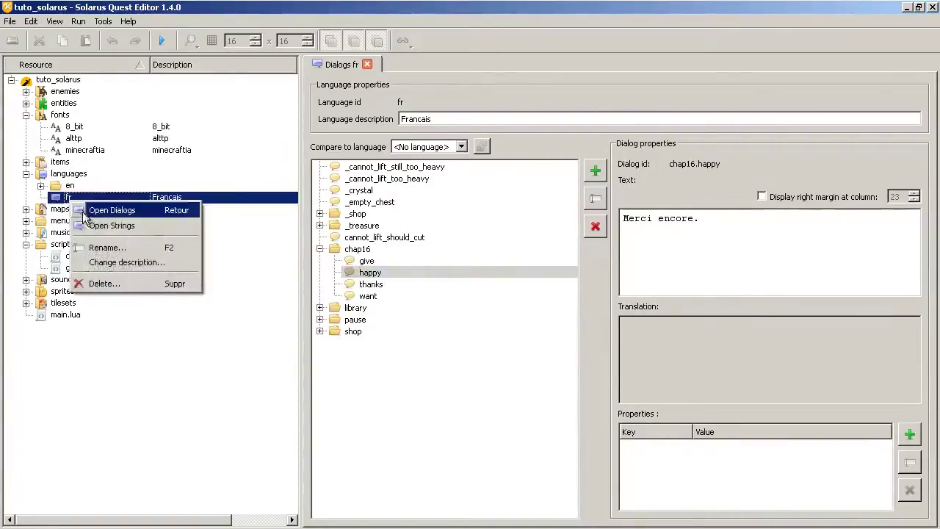
{"action": "left_click", "coordinate": [99, 224]}
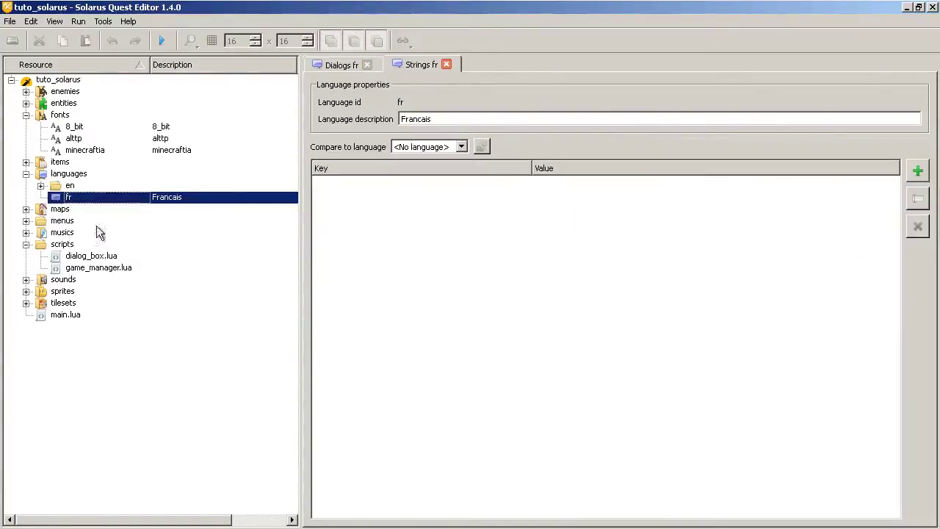
{"action": "left_click", "coordinate": [432, 220]}
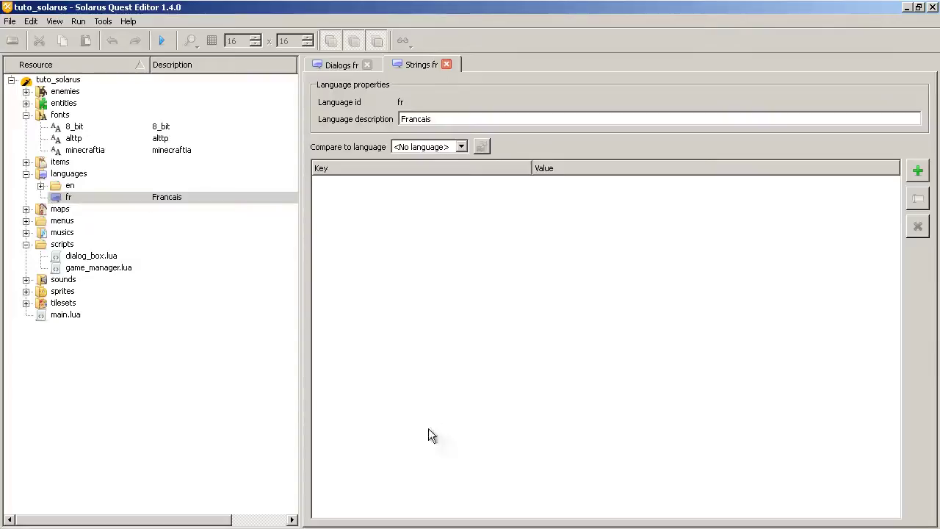
{"action": "left_click", "coordinate": [446, 66]}
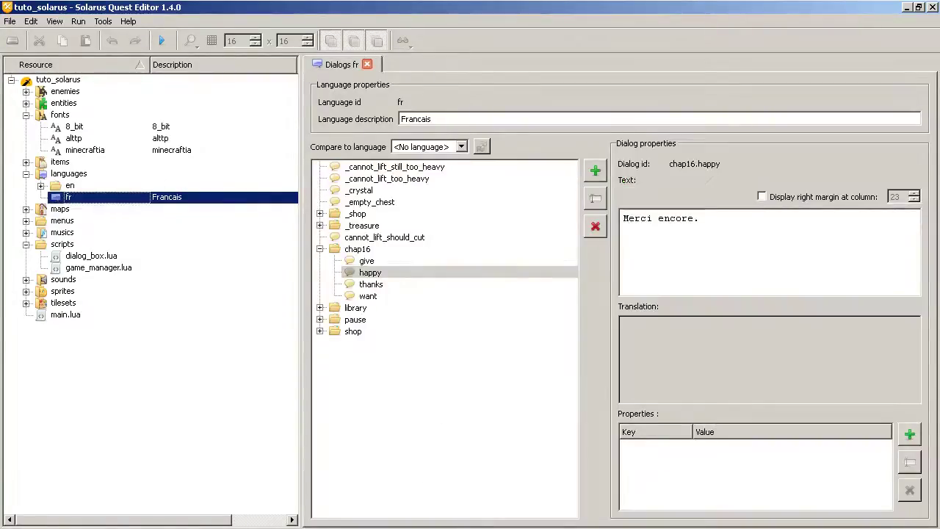
Open the tuto_solarus quest properties for review, and close them along with the French dialogs
{"action": "left_click", "coordinate": [53, 81]}
{"action": "right_click", "coordinate": [53, 81]}
{"action": "left_click", "coordinate": [81, 87]}
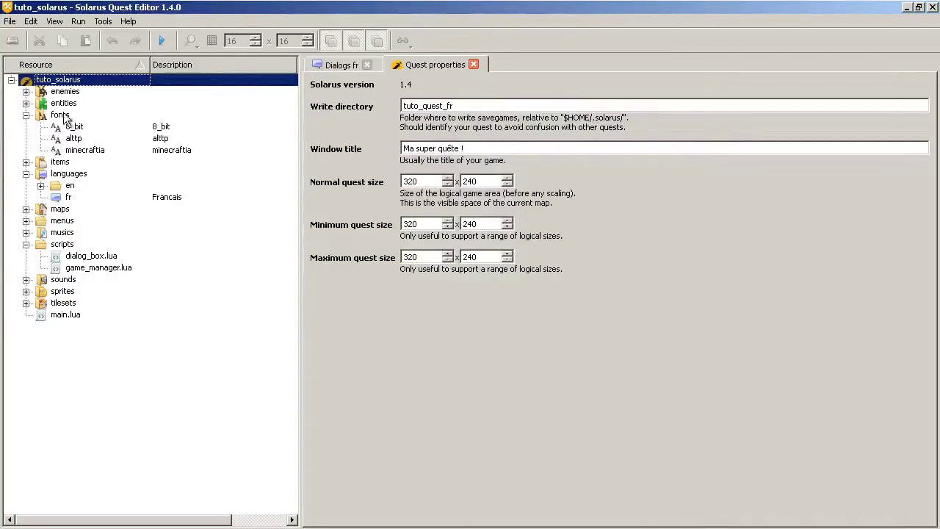
{"action": "middle_click", "coordinate": [395, 69]}
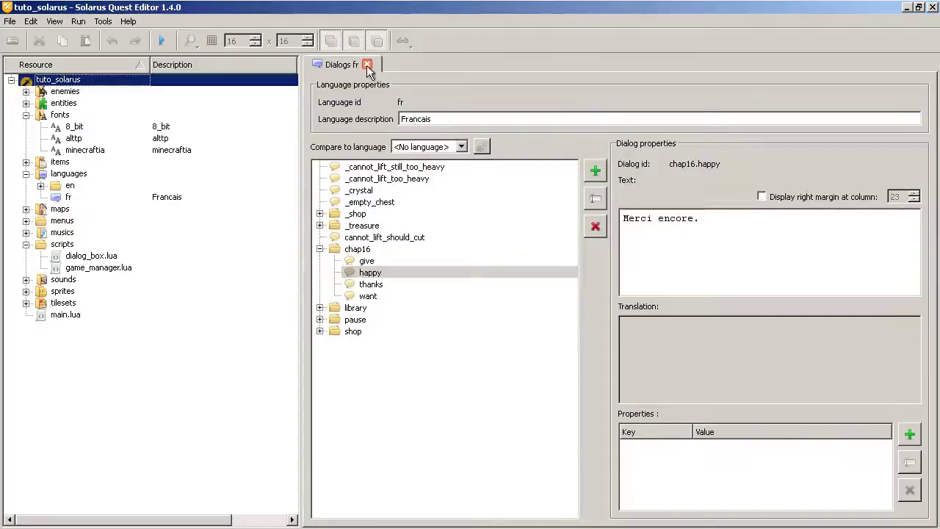
{"action": "left_click", "coordinate": [368, 66]}
Review the editor's Text editor and General options and cancel the Options dialog
{"action": "left_click", "coordinate": [103, 22]}
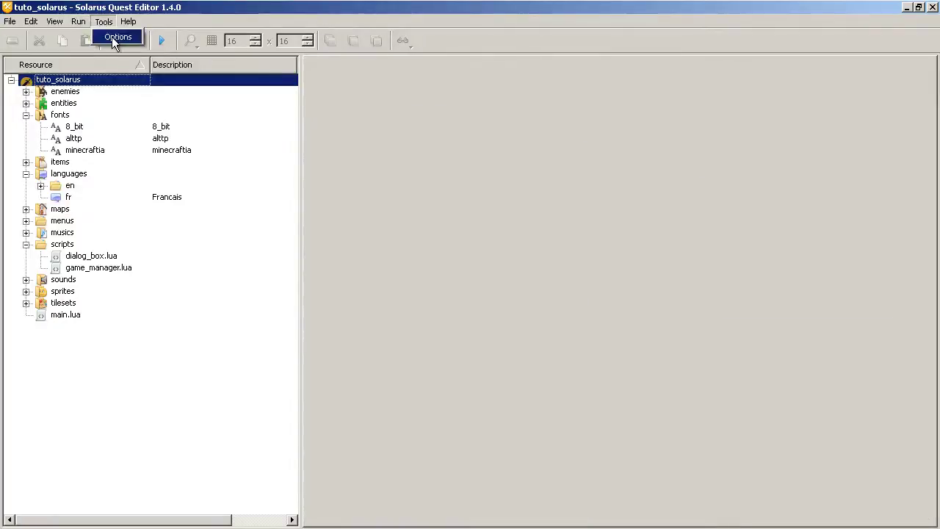
{"action": "left_click", "coordinate": [111, 36]}
{"action": "left_click", "coordinate": [330, 176]}
{"action": "left_click", "coordinate": [293, 174]}
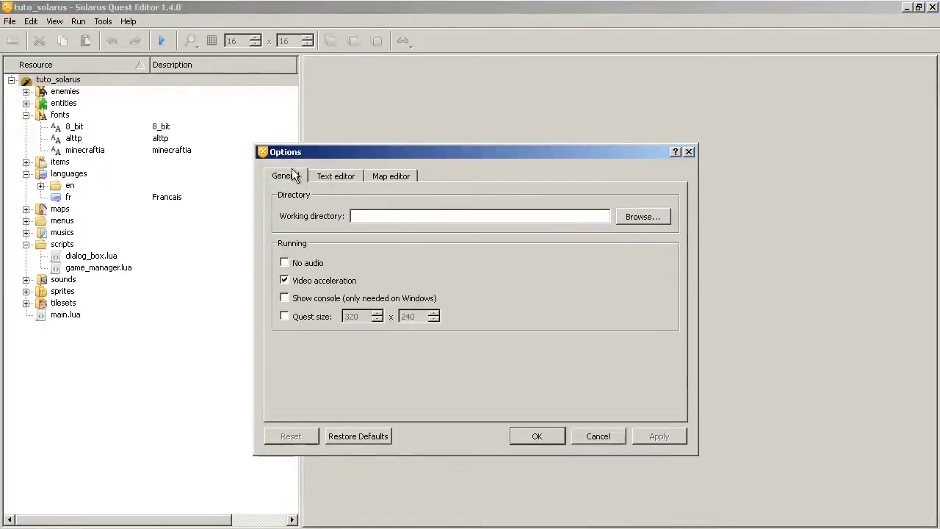
{"action": "left_click", "coordinate": [598, 436]}
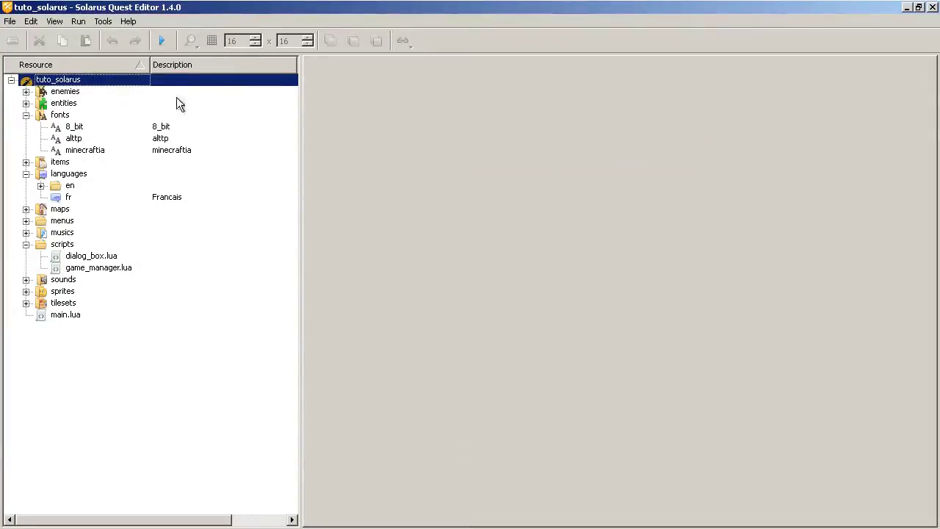
Test the quest from the editor by walking the hero into the room, close it, and run and close it again
{"action": "left_click", "coordinate": [79, 21]}
{"action": "left_click", "coordinate": [162, 37]}
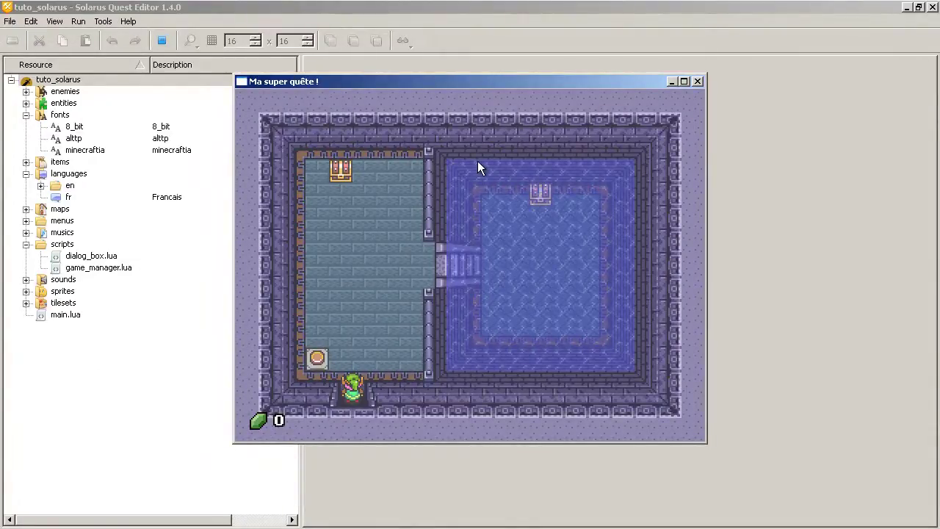
{"action": "key", "text": "Up"}
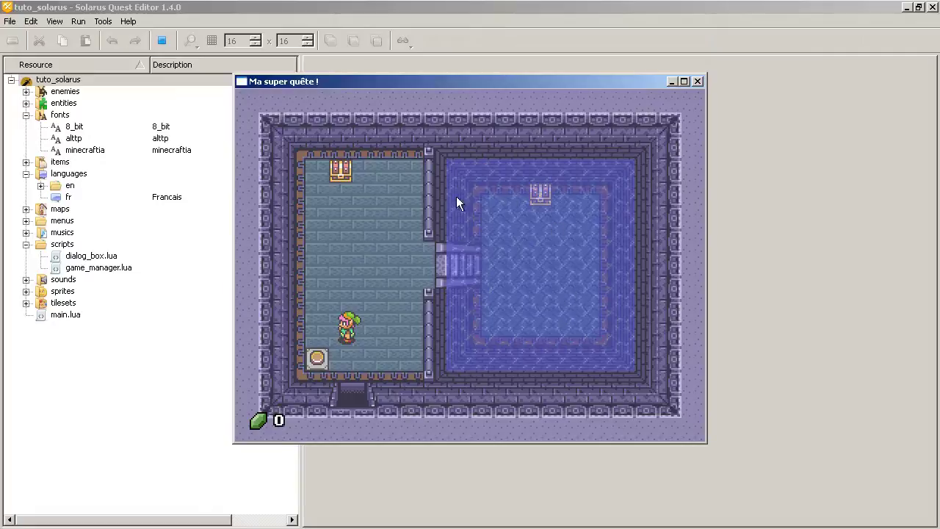
{"action": "left_click", "coordinate": [698, 81]}
{"action": "left_click", "coordinate": [162, 41]}
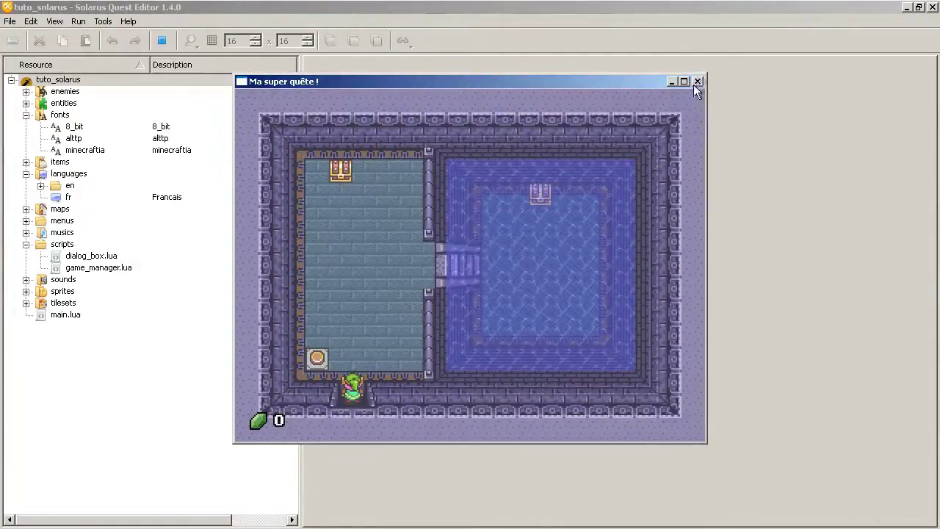
{"action": "left_click", "coordinate": [697, 81]}
Run the quest with solarus_run.exe from the tuto_solarus folder and close the game window
{"action": "left_click", "coordinate": [292, 520]}
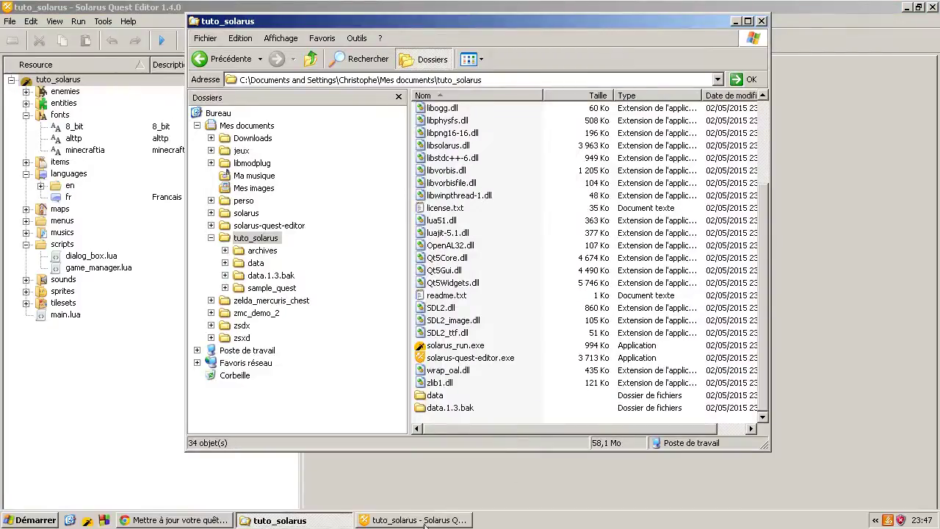
{"action": "double_click", "coordinate": [472, 347]}
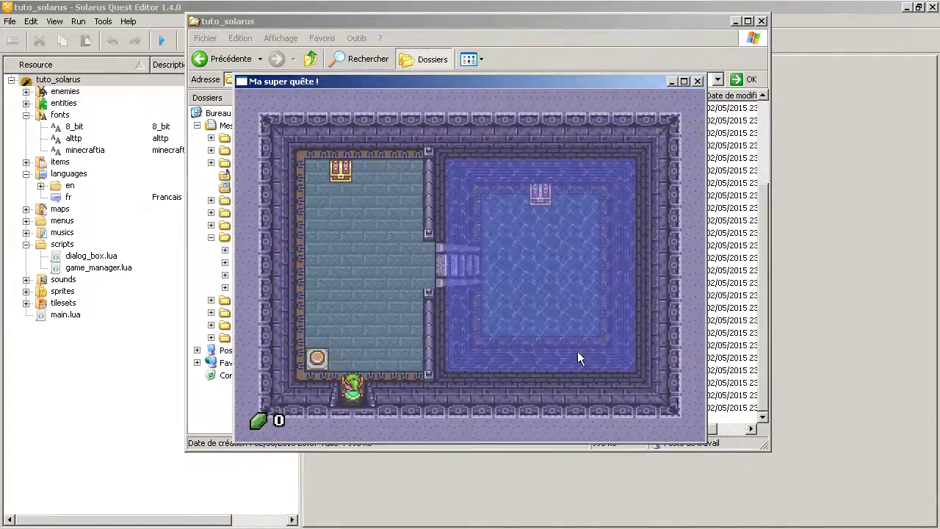
{"action": "left_click", "coordinate": [698, 81]}
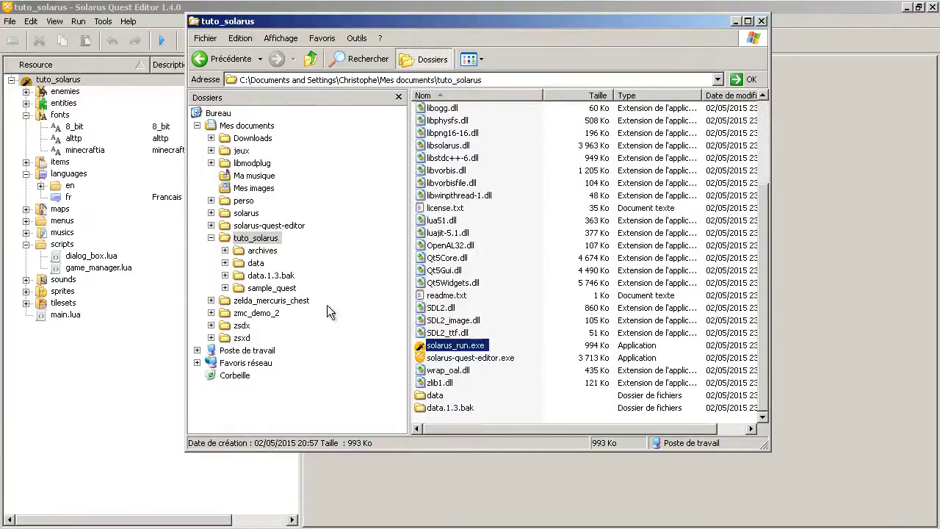
Return to the quest editor, expand the maps and open the chap20_outside map
{"action": "left_click", "coordinate": [577, 466]}
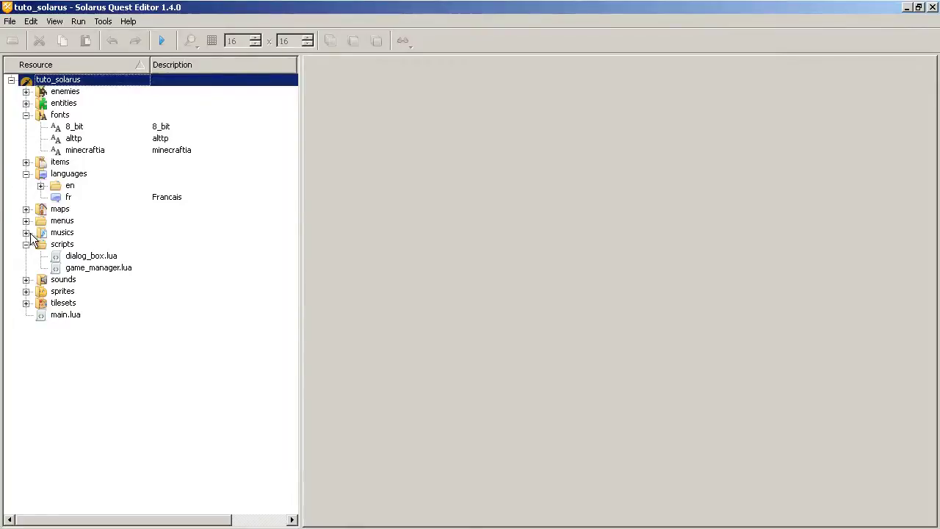
{"action": "left_click", "coordinate": [27, 210]}
{"action": "double_click", "coordinate": [93, 220]}
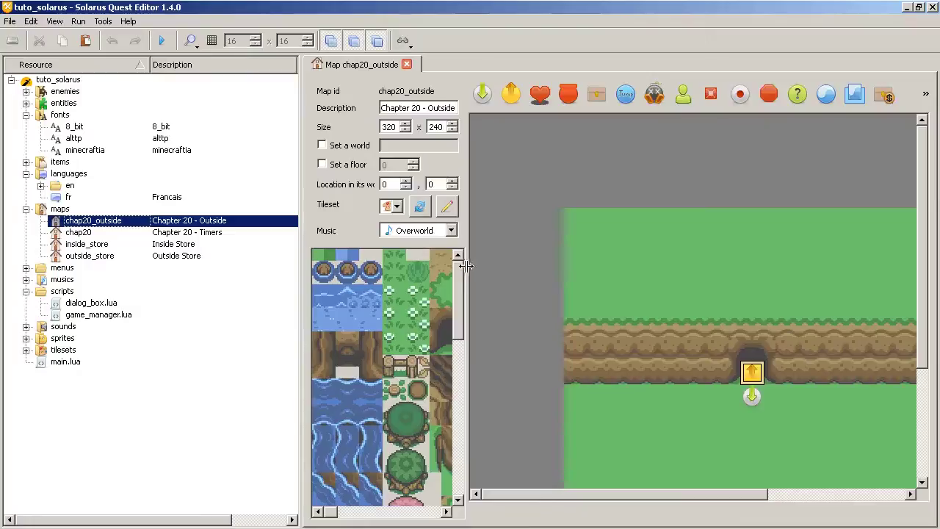
Place two copies of the whole large green tree side by side along the map's upper edge, the first at its corner
{"action": "left_click_drag", "start_coordinate": [468, 268], "coordinate": [685, 274]}
{"action": "left_click_drag", "start_coordinate": [298, 277], "coordinate": [71, 269]}
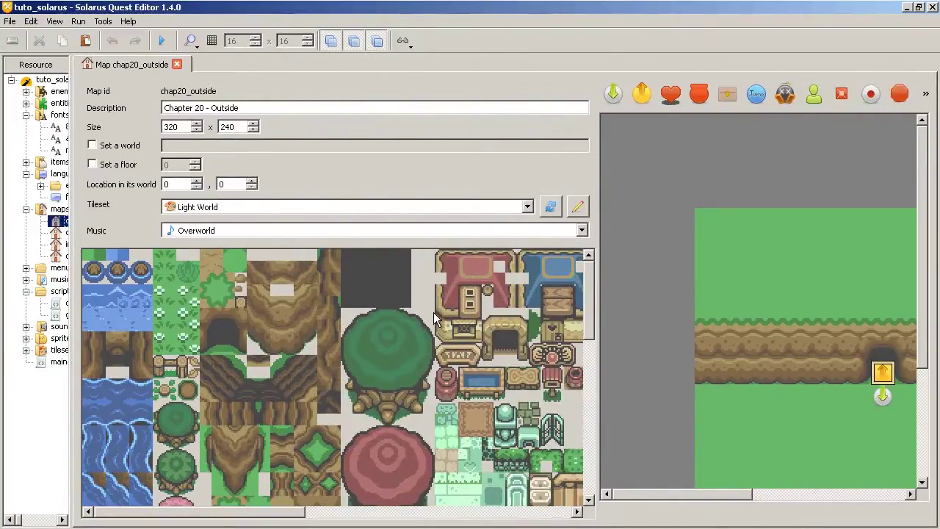
{"action": "left_click_drag", "start_coordinate": [432, 311], "coordinate": [347, 428]}
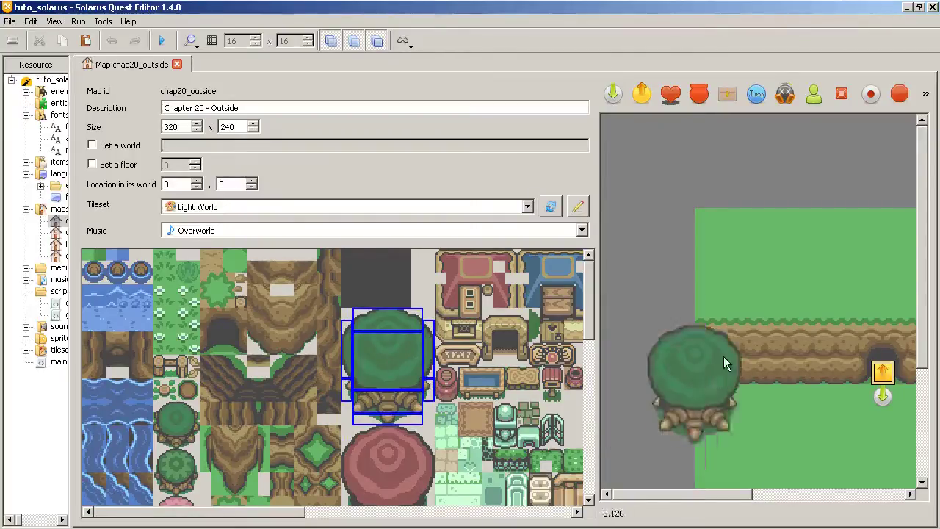
{"action": "left_click", "coordinate": [694, 202]}
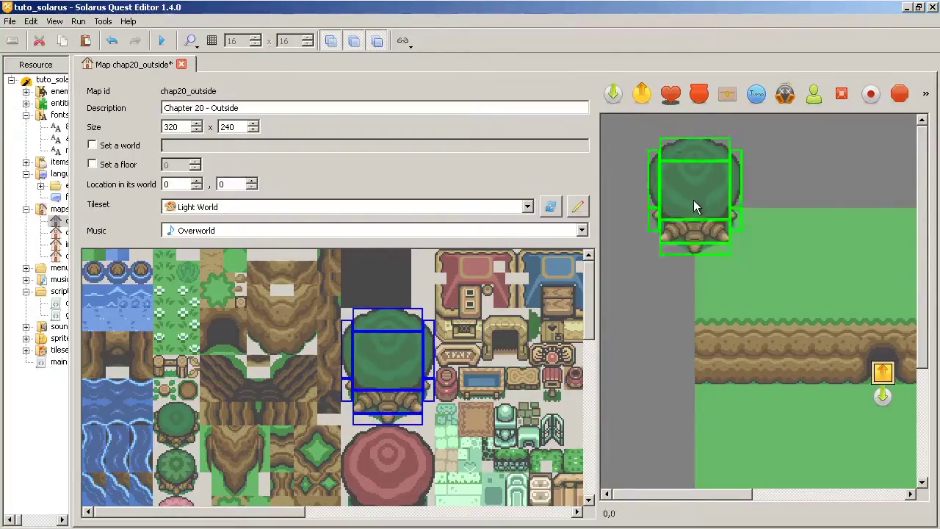
{"action": "left_click", "coordinate": [821, 197]}
{"action": "key", "text": "Escape"}
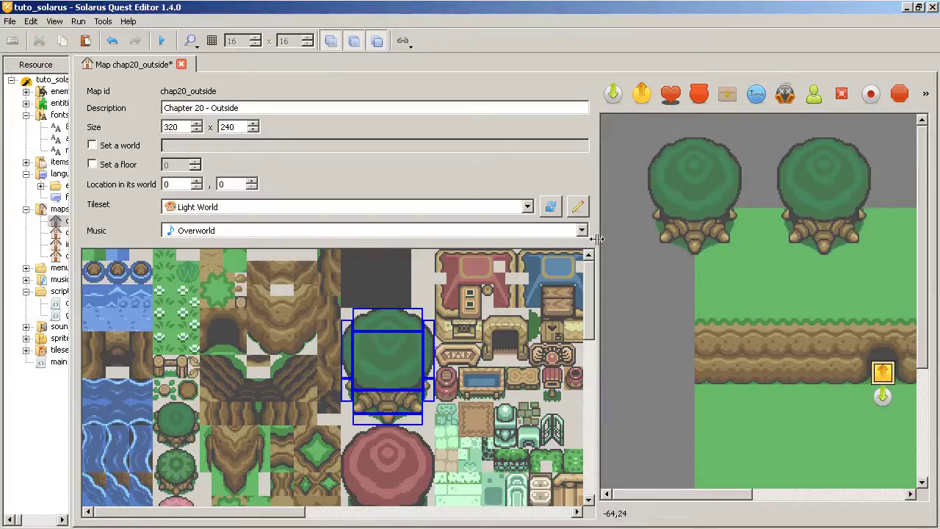
Resize the cliff's selected tile rows together to about half the map's width, stretch them back to full width, and deselect them
{"action": "left_click_drag", "start_coordinate": [596, 247], "coordinate": [257, 274]}
{"action": "left_click", "coordinate": [454, 321]}
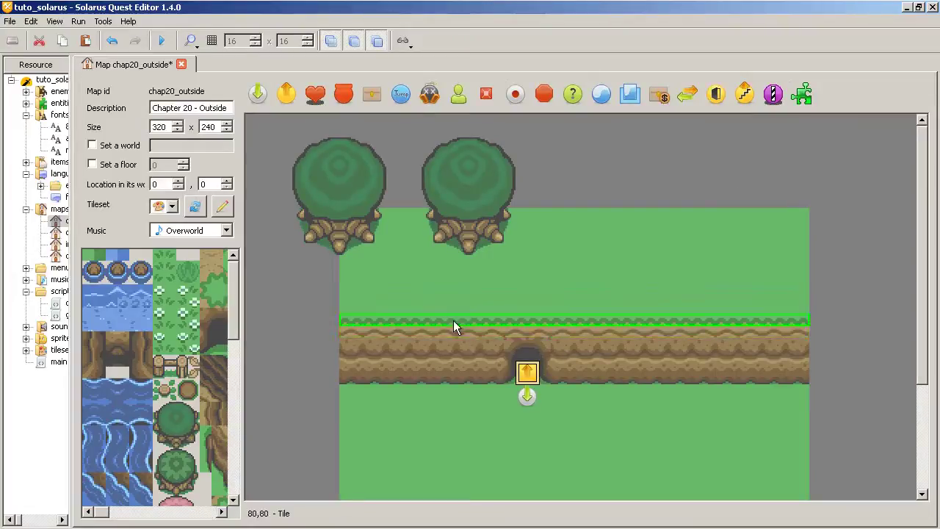
{"action": "left_click", "coordinate": [587, 345], "text": "ctrl"}
{"action": "left_click", "coordinate": [681, 373], "text": "ctrl"}
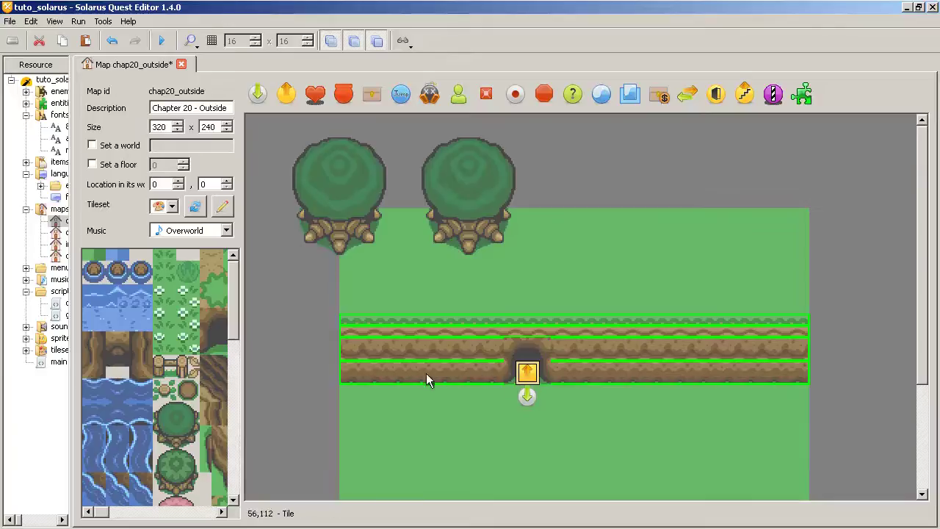
{"action": "left_click_drag", "start_coordinate": [807, 383], "coordinate": [557, 377]}
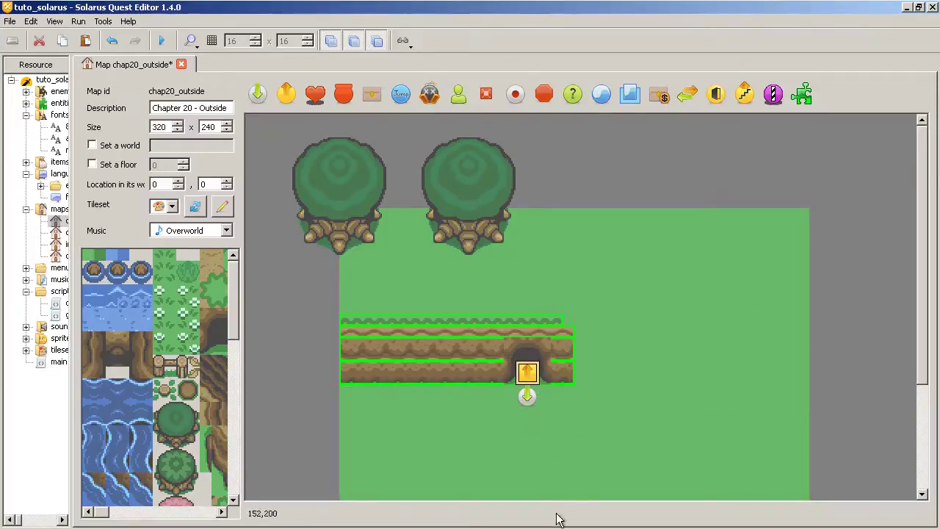
{"action": "left_click_drag", "start_coordinate": [559, 487], "coordinate": [803, 378]}
{"action": "left_click", "coordinate": [768, 415]}
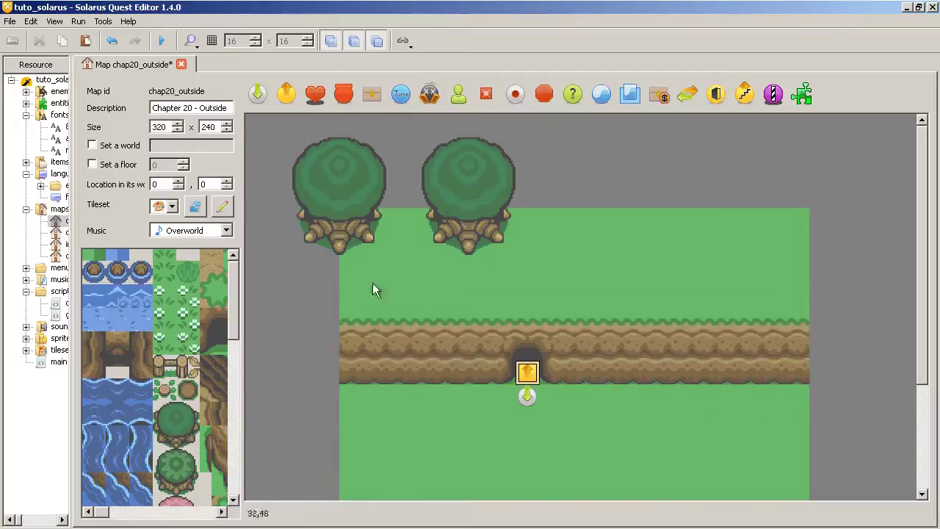
Try filling the map's east side with a block of small green trees, four wide and five high, and undo it
{"action": "left_click", "coordinate": [177, 425]}
{"action": "left_click", "coordinate": [628, 266]}
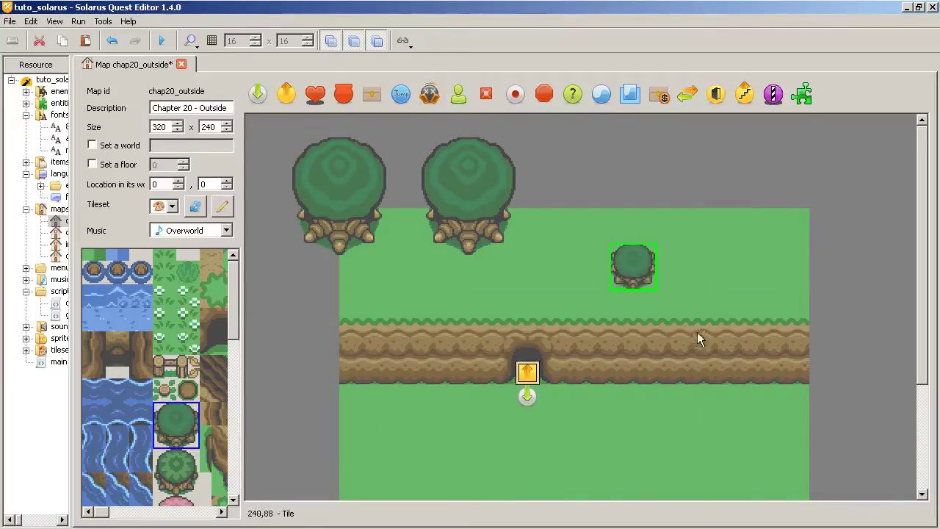
{"action": "left_click_drag", "start_coordinate": [618, 283], "coordinate": [779, 465]}
{"action": "left_click", "coordinate": [527, 284]}
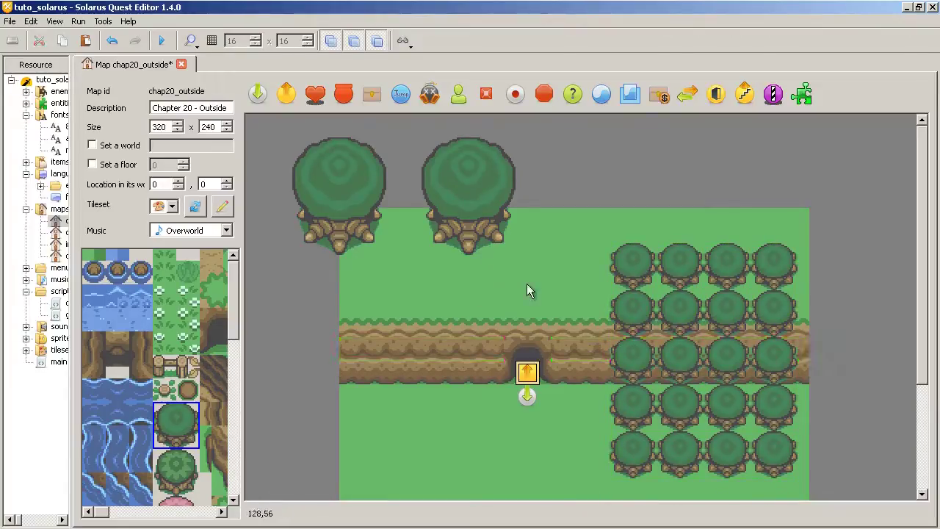
{"action": "key", "text": "ctrl+z"}
{"action": "key", "text": "ctrl+z"}
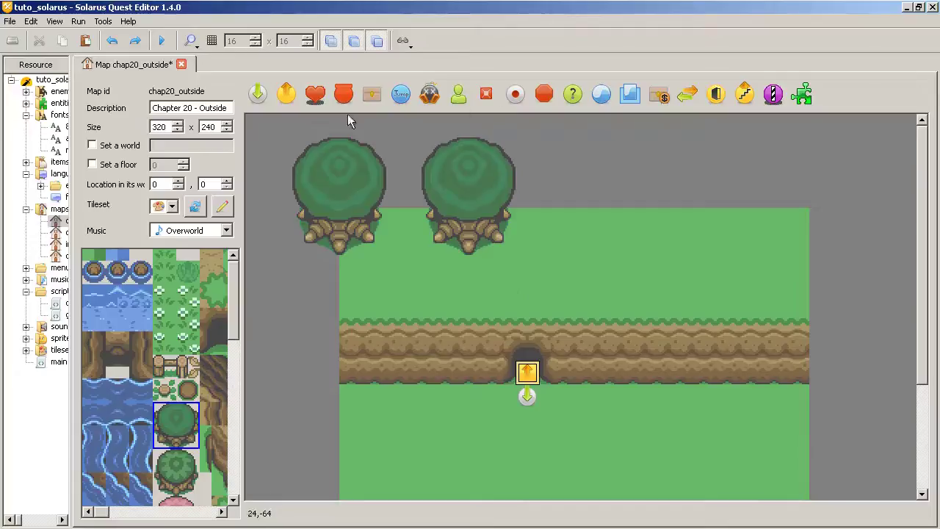
Examine the cave entrance teletransporter's properties, including its destination map, and cancel the dialog without changes
{"action": "double_click", "coordinate": [526, 382]}
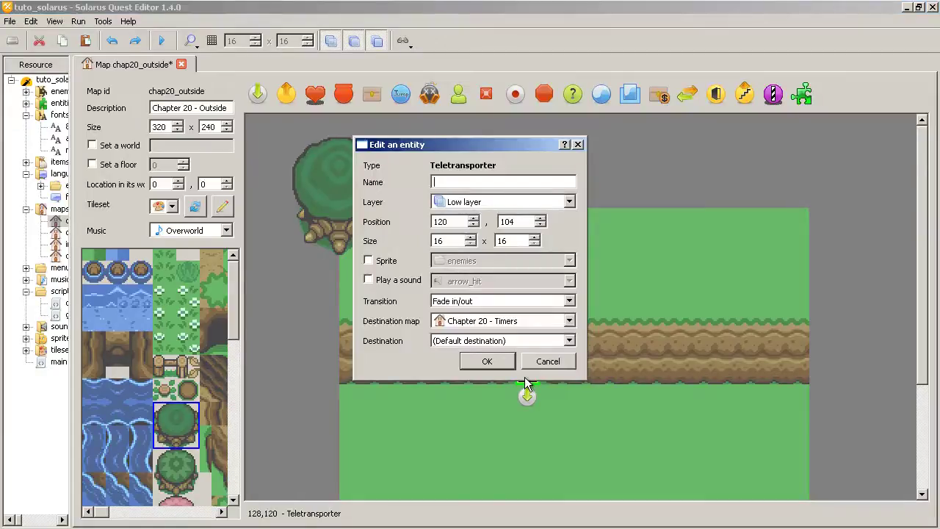
{"action": "left_click", "coordinate": [491, 323]}
{"action": "left_click", "coordinate": [373, 329]}
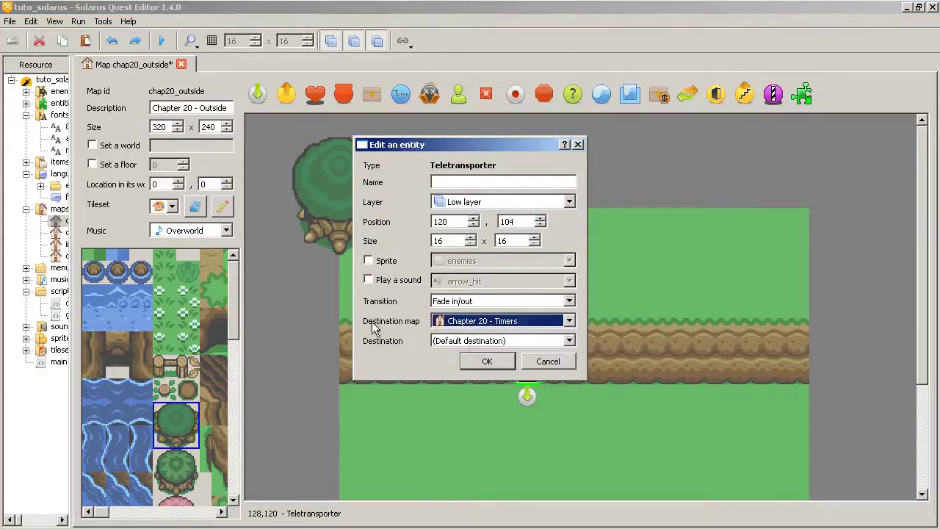
{"action": "left_click", "coordinate": [560, 361]}
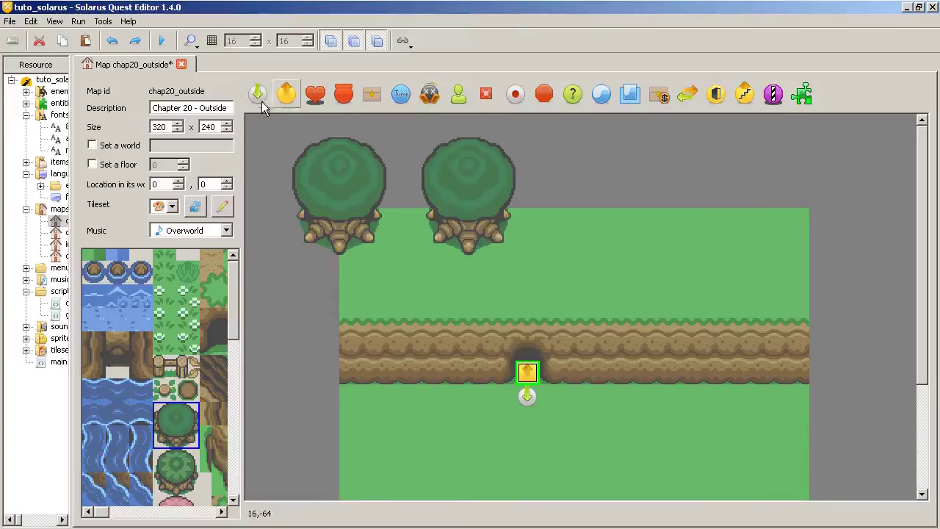
{"action": "double_click", "coordinate": [531, 381]}
{"action": "left_click", "coordinate": [550, 361]}
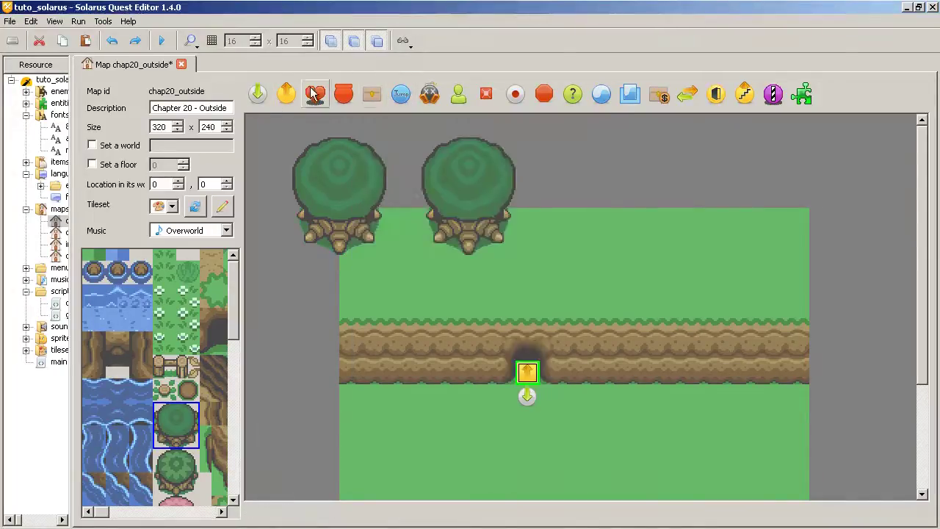
Place a chest on the grass above the cliff and browse the enemies, entities and hero sprites available for it
{"action": "left_click", "coordinate": [375, 93]}
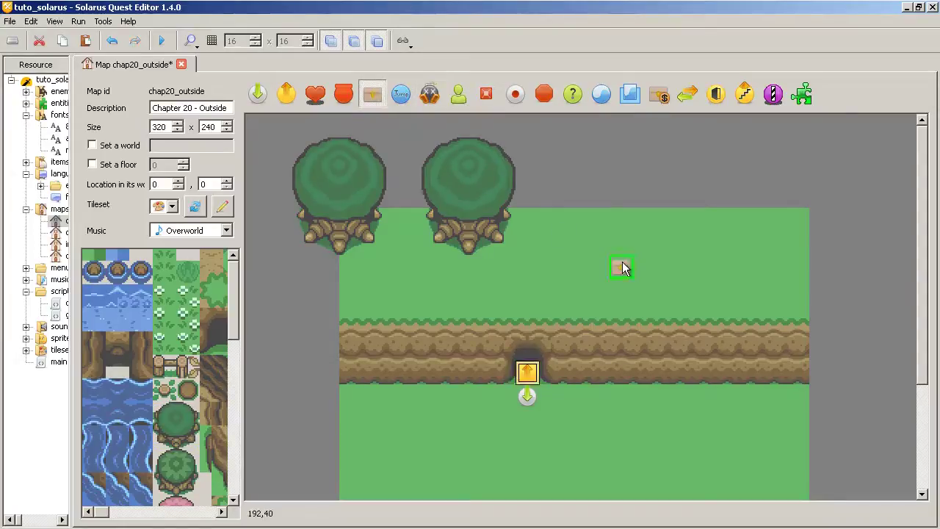
{"action": "left_click", "coordinate": [623, 263]}
{"action": "left_click", "coordinate": [490, 197]}
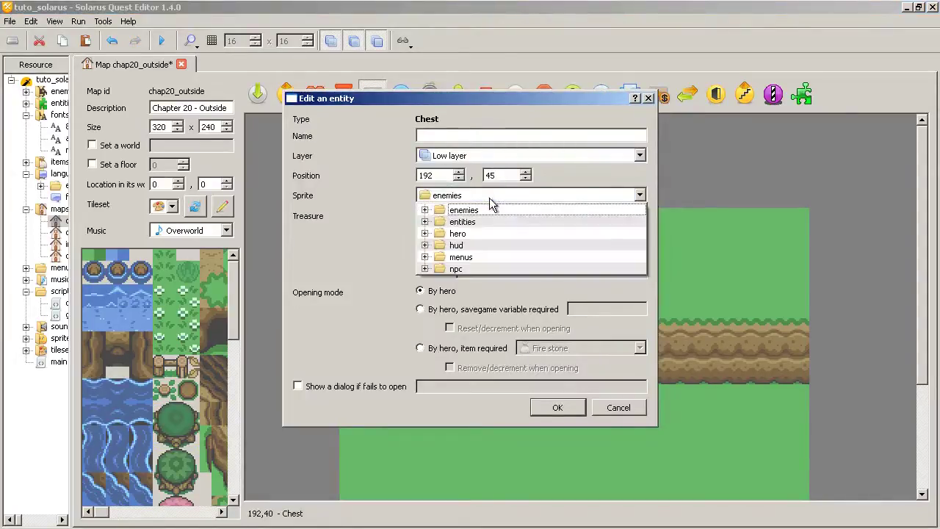
{"action": "left_click", "coordinate": [425, 232]}
{"action": "left_click", "coordinate": [425, 209]}
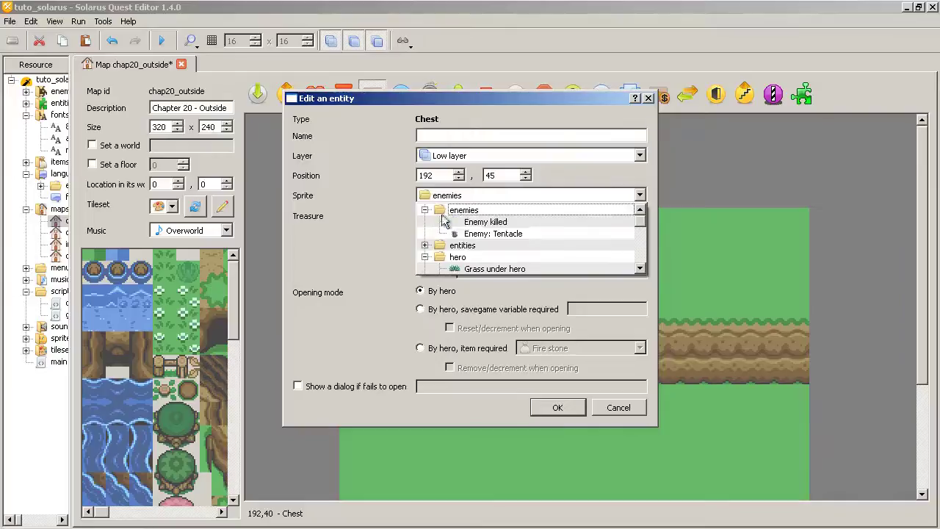
{"action": "left_click", "coordinate": [424, 244]}
{"action": "scroll", "coordinate": [558, 218], "scroll_direction": "down", "scroll_amount": 4}
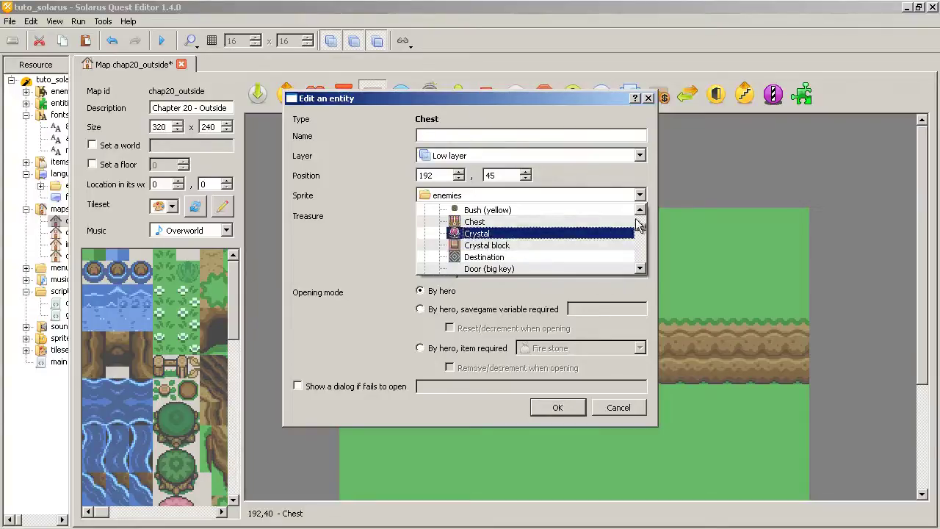
{"action": "scroll", "coordinate": [621, 262], "scroll_direction": "down", "scroll_amount": 3}
{"action": "scroll", "coordinate": [621, 263], "scroll_direction": "down", "scroll_amount": 2}
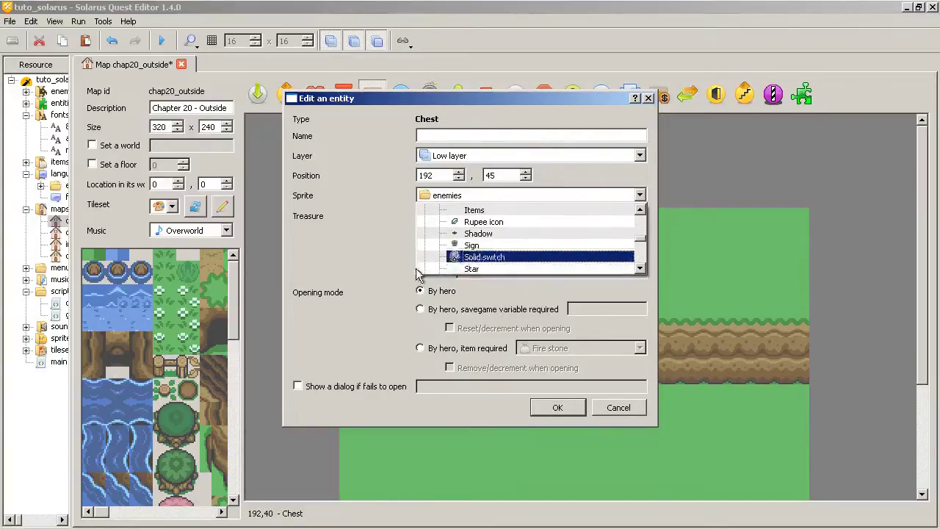
{"action": "left_click", "coordinate": [361, 195]}
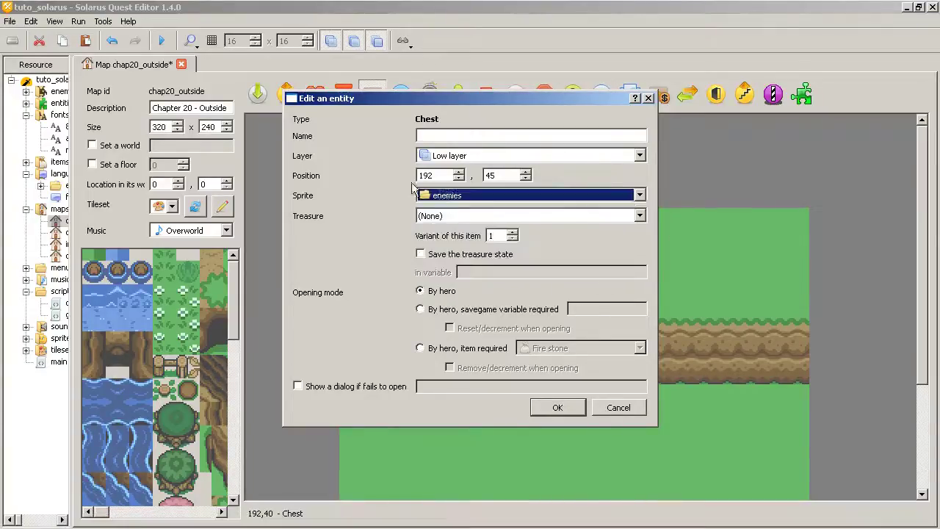
Set the chest's sprite to Chest from the entities sprites
{"action": "left_click", "coordinate": [423, 195]}
{"action": "left_click_drag", "start_coordinate": [641, 224], "coordinate": [641, 317]}
{"action": "scroll", "coordinate": [546, 265], "scroll_direction": "up", "scroll_amount": 12}
{"action": "scroll", "coordinate": [547, 276], "scroll_direction": "up", "scroll_amount": 5}
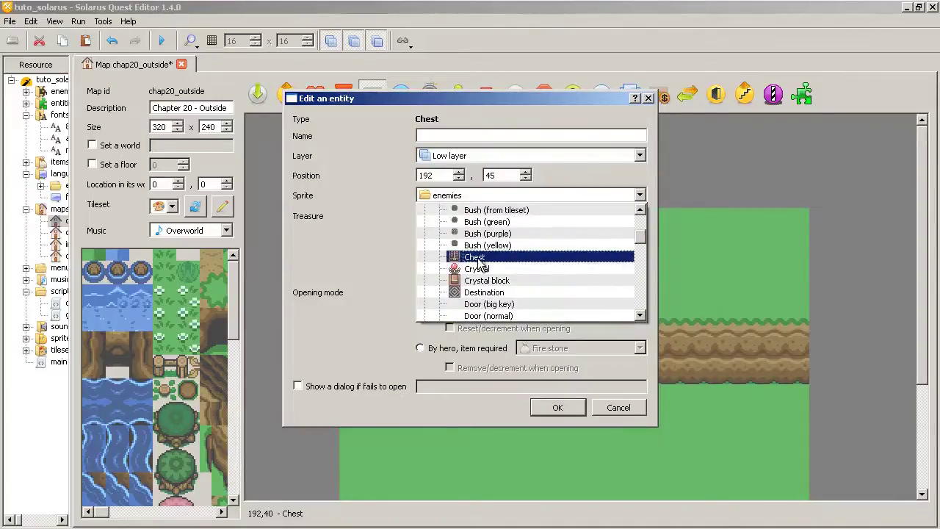
{"action": "left_click", "coordinate": [481, 258]}
{"action": "left_click", "coordinate": [459, 195]}
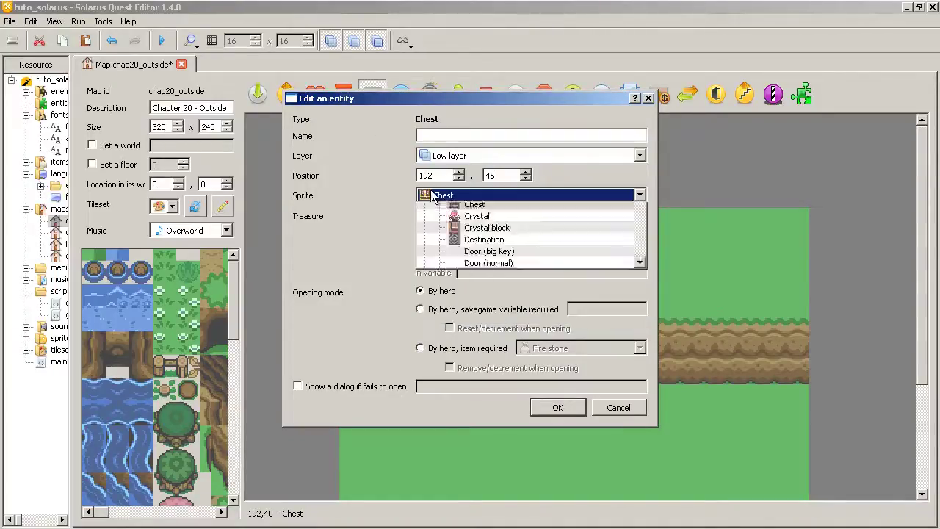
{"action": "left_click", "coordinate": [378, 191]}
{"action": "left_click", "coordinate": [456, 133]}
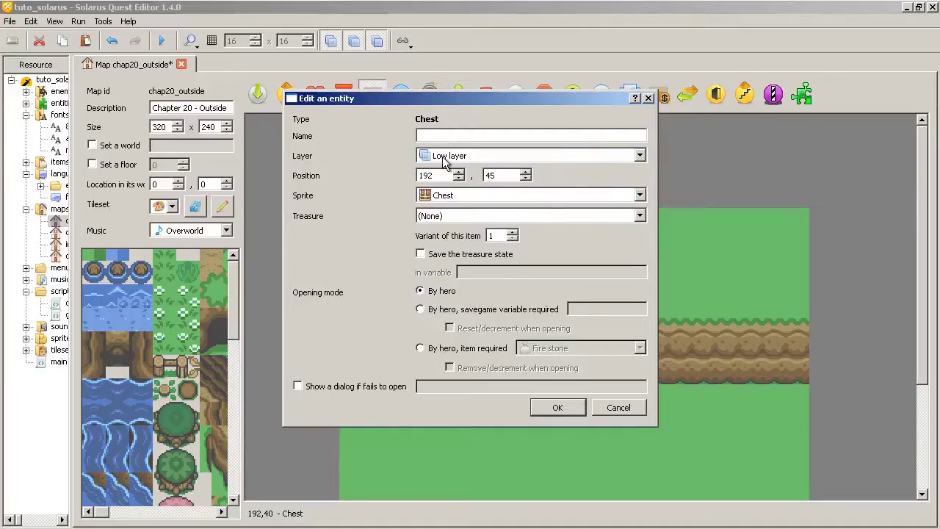
Try the chest's opening mode "By hero, item required" and cancel the entity dialog
{"action": "left_click", "coordinate": [436, 350]}
{"action": "left_click", "coordinate": [539, 355]}
{"action": "left_click", "coordinate": [544, 362]}
{"action": "left_click", "coordinate": [628, 412]}
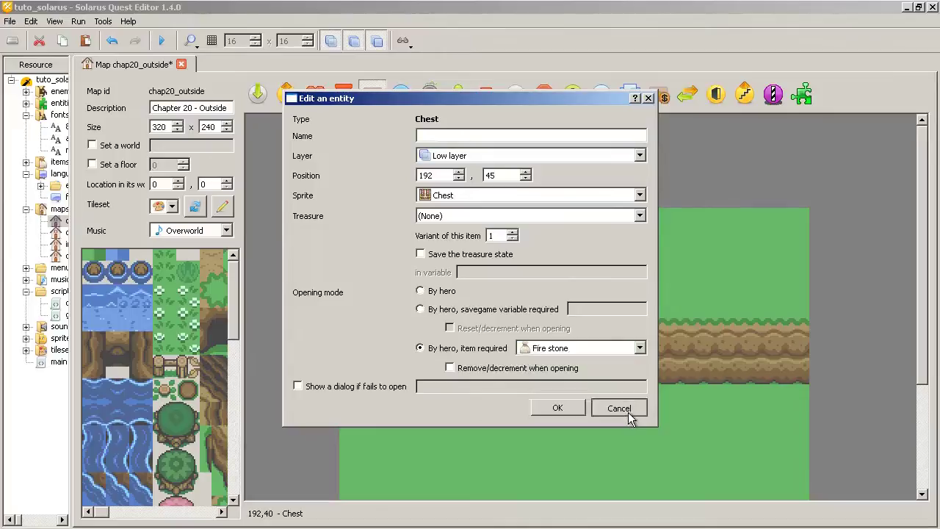
{"action": "left_click", "coordinate": [749, 174]}
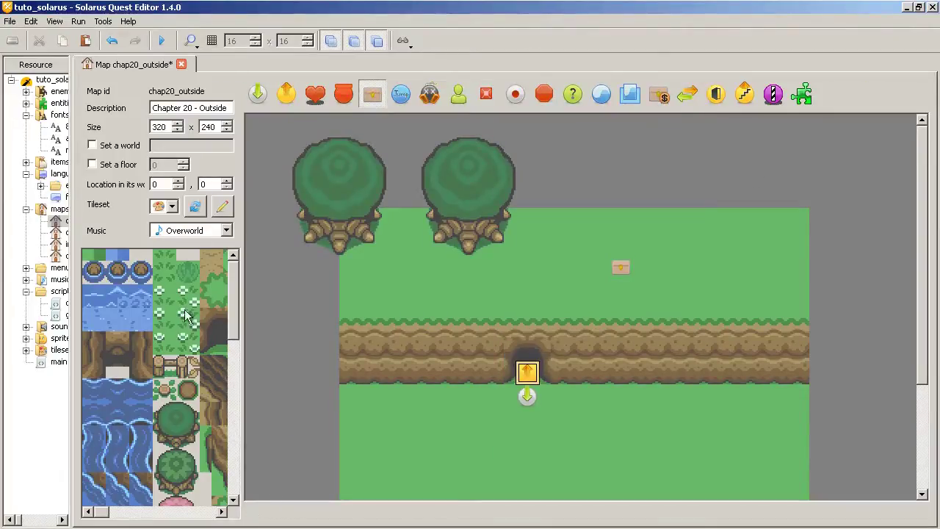
Review the actions offered for the second large tree's base tile and close the list without choosing one
{"action": "left_click_drag", "start_coordinate": [241, 316], "coordinate": [368, 323]}
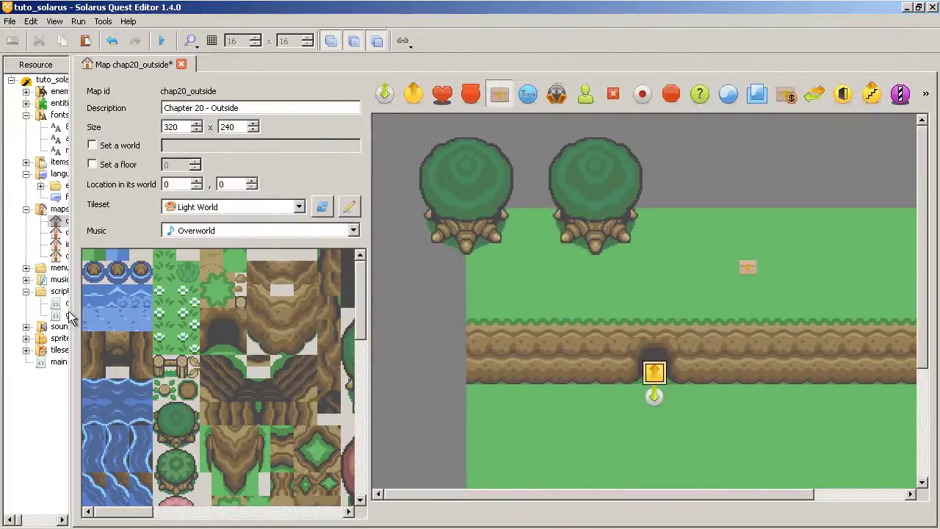
{"action": "right_click", "coordinate": [613, 253]}
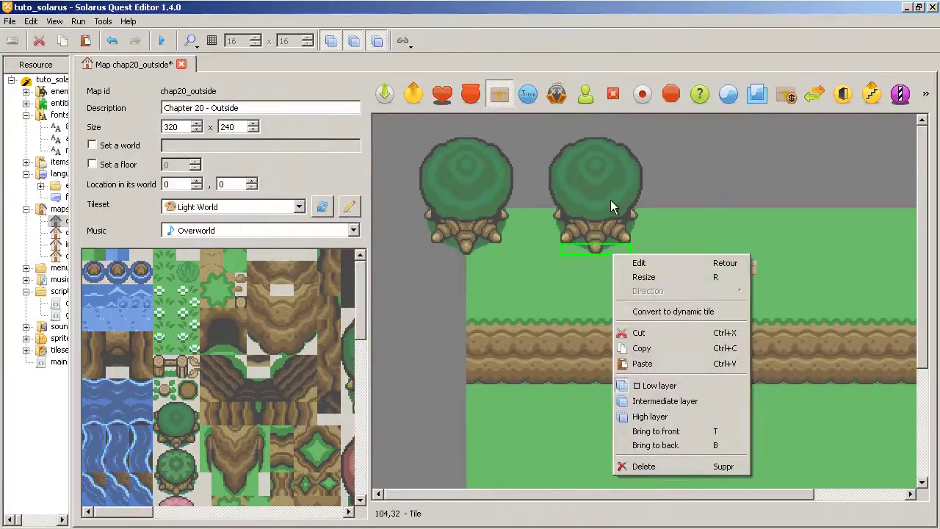
{"action": "left_click", "coordinate": [526, 290]}
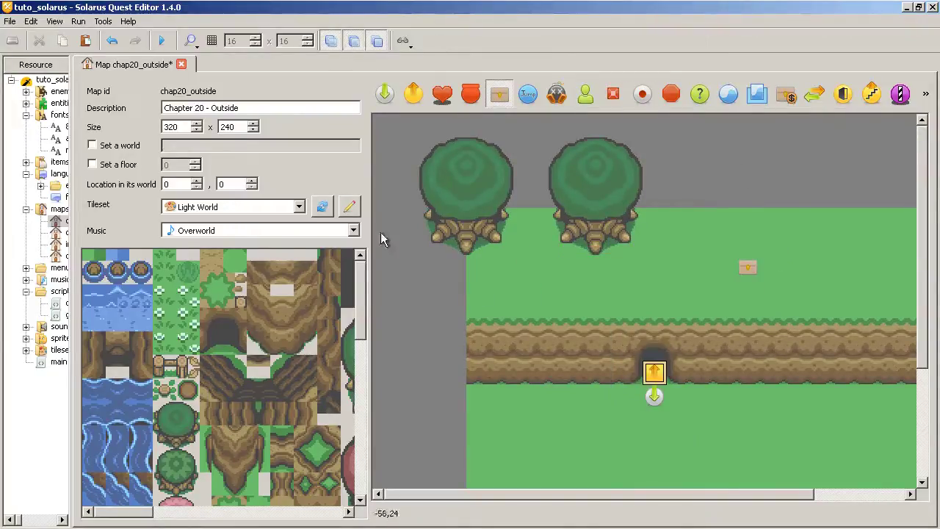
Widen the resource tree, open the chap20 map and bring the whole dungeon room into view
{"action": "left_click_drag", "start_coordinate": [71, 250], "coordinate": [152, 249]}
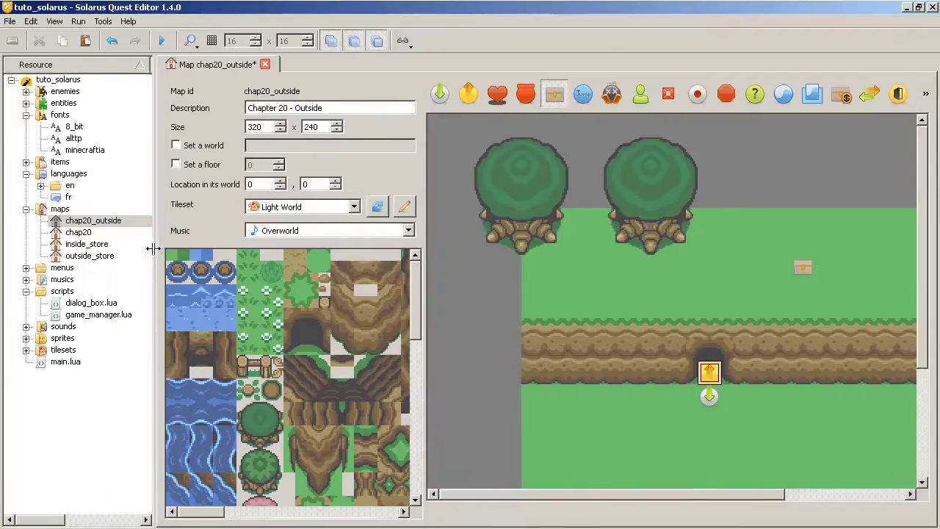
{"action": "double_click", "coordinate": [78, 232]}
{"action": "middle_click_drag", "start_coordinate": [676, 351], "coordinate": [599, 259]}
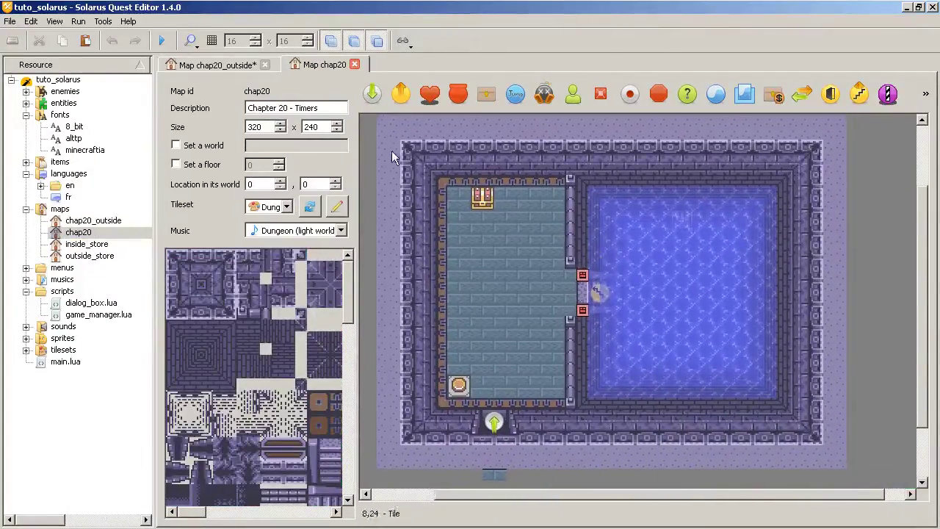
Toggle the visibility of the chap20 map's low, intermediate and high layers, and show all three layers again
{"action": "left_click", "coordinate": [353, 41]}
{"action": "left_click", "coordinate": [354, 40]}
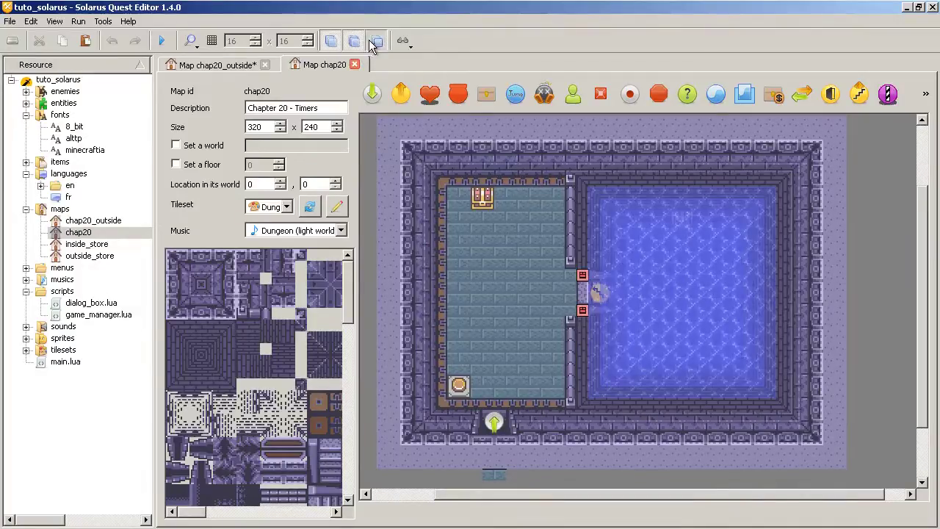
{"action": "left_click", "coordinate": [376, 41]}
{"action": "left_click", "coordinate": [330, 42]}
{"action": "left_click", "coordinate": [330, 42]}
{"action": "left_click", "coordinate": [353, 40]}
{"action": "left_click", "coordinate": [354, 41]}
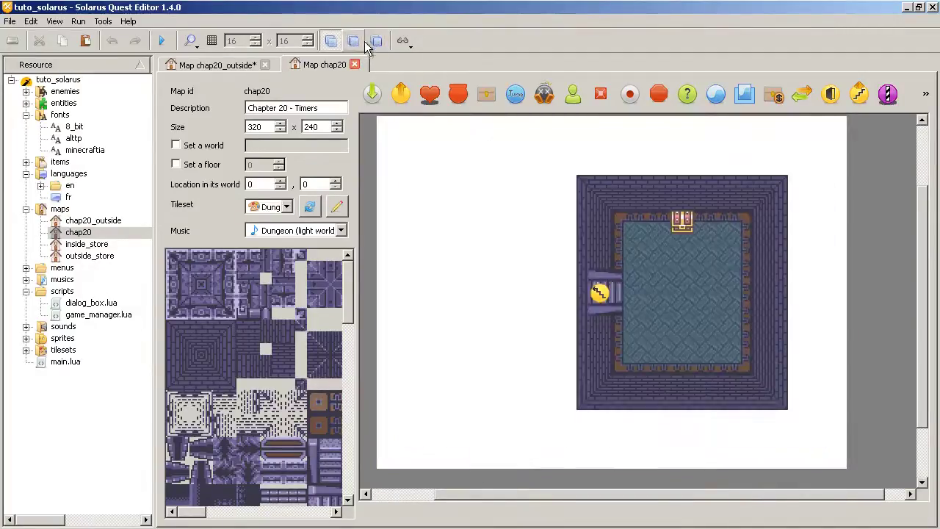
{"action": "left_click", "coordinate": [376, 42]}
{"action": "left_click", "coordinate": [354, 42]}
{"action": "left_click", "coordinate": [509, 161]}
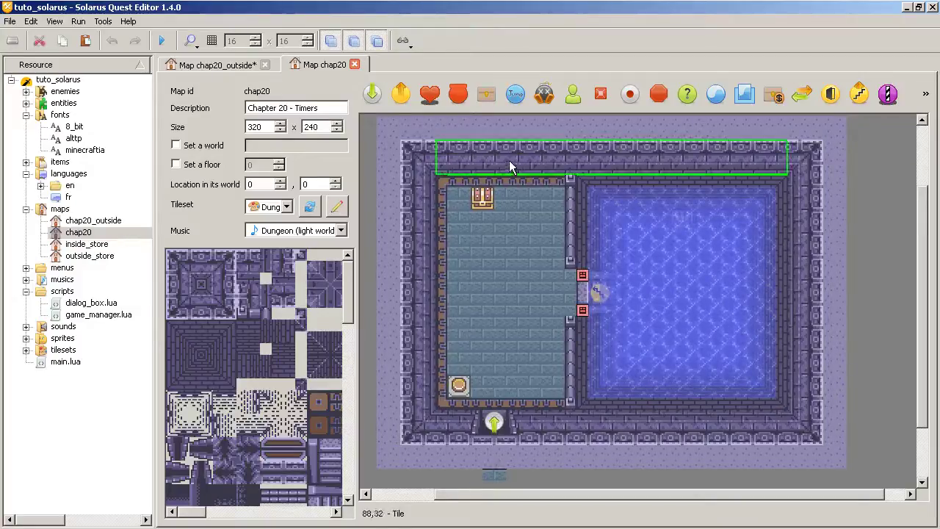
Hide the chap20 map's intermediate and high layers to view only the low layer
{"action": "key", "text": "3"}
{"action": "key", "text": "3"}
{"action": "key", "text": "2"}
{"action": "key", "text": "3"}
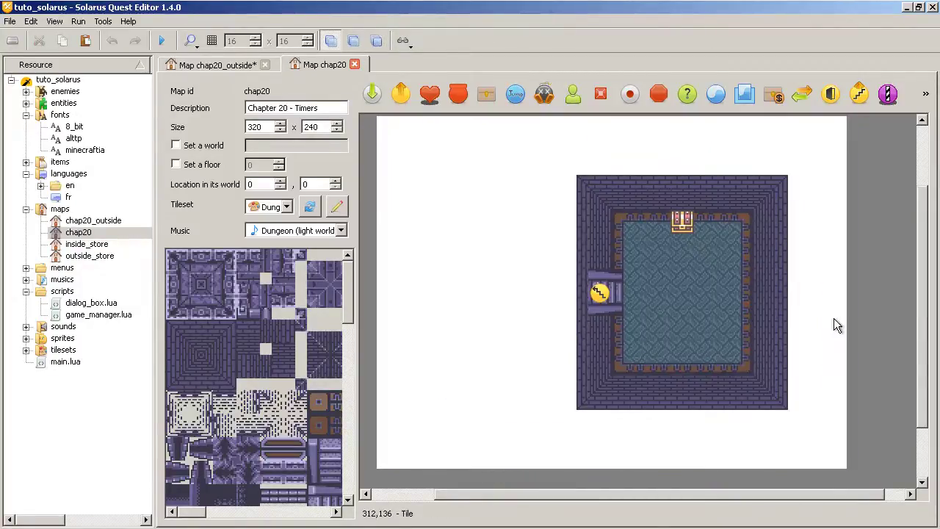
Show the chap20 map's intermediate and high layers again and toggle its low layer off and on
{"action": "key", "text": "1"}
{"action": "key", "text": "1"}
{"action": "key", "text": "2"}
{"action": "key", "text": "3"}
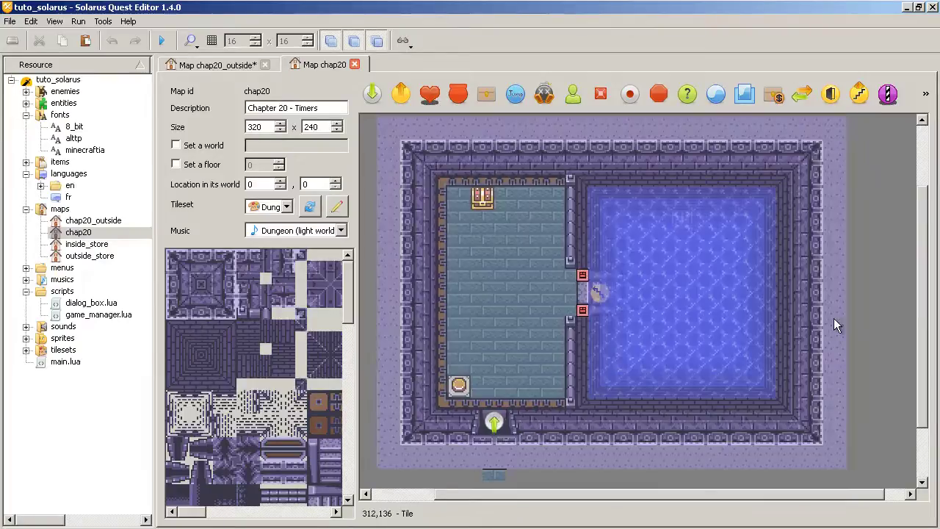
{"action": "key", "text": "1"}
{"action": "key", "text": "1"}
Review the entity types that can be shown or hidden on the chap20 map, keeping all of them shown
{"action": "left_click", "coordinate": [397, 43]}
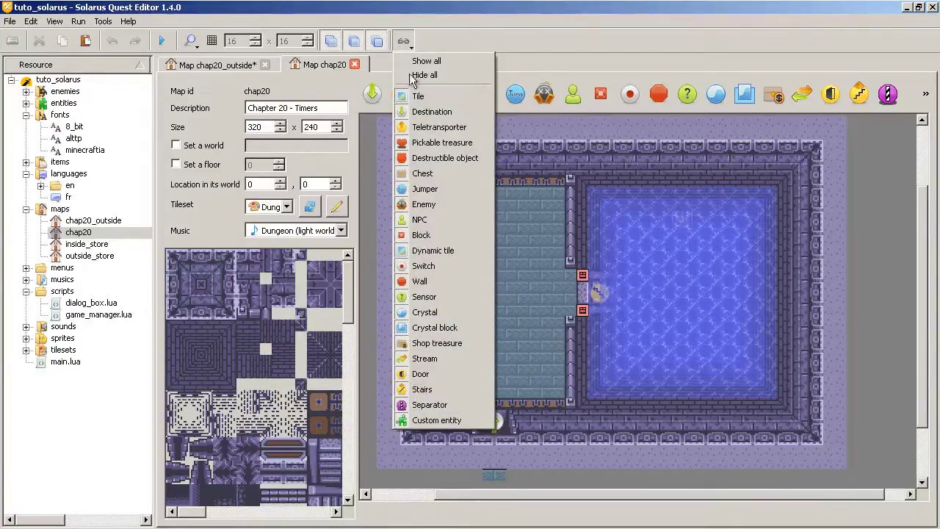
{"action": "left_click", "coordinate": [426, 61]}
{"action": "left_click", "coordinate": [403, 41]}
{"action": "left_click", "coordinate": [437, 41]}
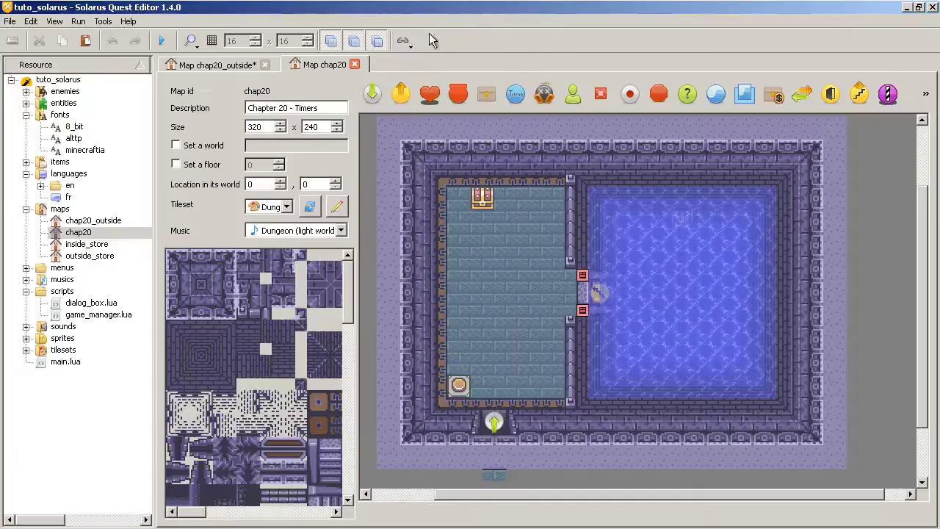
Display the map grid, try other grid widths and heights, return the size to 16 x 16 and hide the grid
{"action": "left_click", "coordinate": [212, 41]}
{"action": "left_click", "coordinate": [211, 42]}
{"action": "left_click", "coordinate": [211, 41]}
{"action": "left_click", "coordinate": [256, 44]}
{"action": "left_click", "coordinate": [307, 44]}
{"action": "left_click", "coordinate": [307, 39]}
{"action": "left_click", "coordinate": [256, 37]}
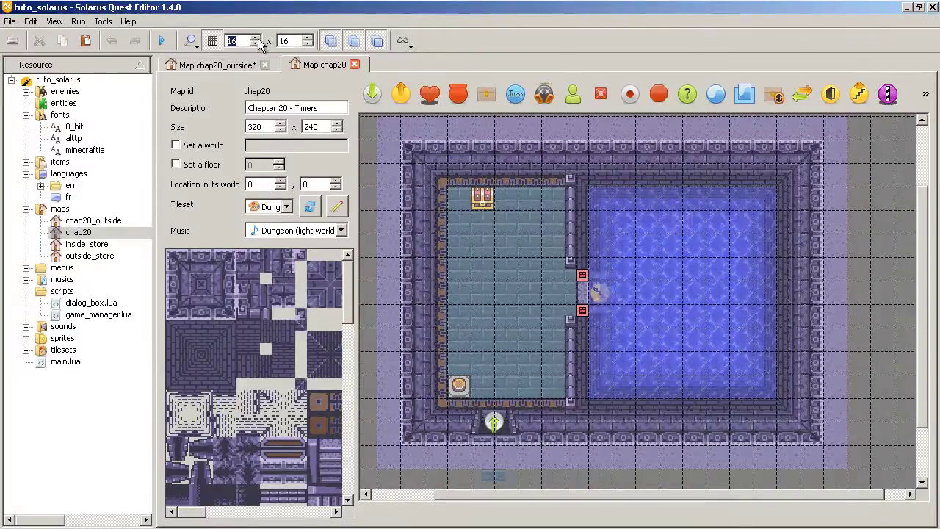
{"action": "left_click", "coordinate": [194, 42]}
{"action": "left_click", "coordinate": [210, 42]}
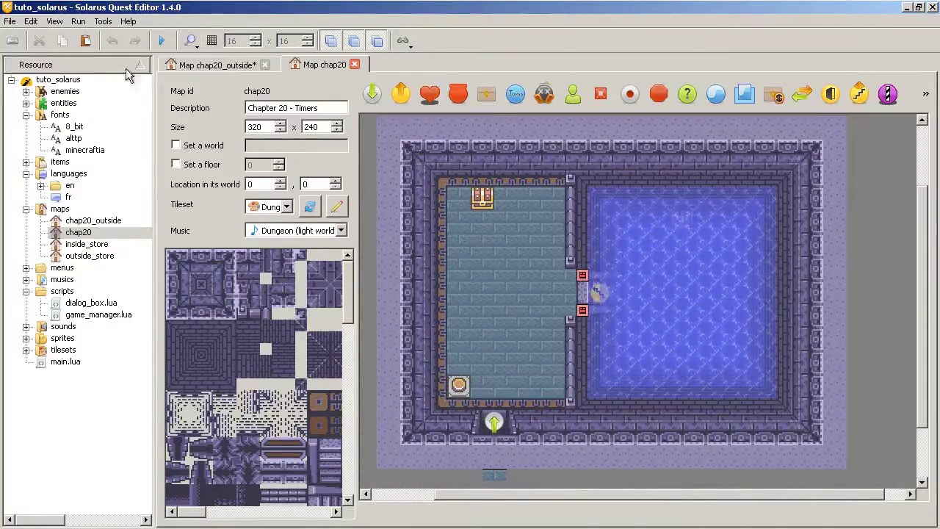
{"action": "left_click", "coordinate": [128, 21]}
{"action": "mouse_move", "coordinate": [104, 21]}
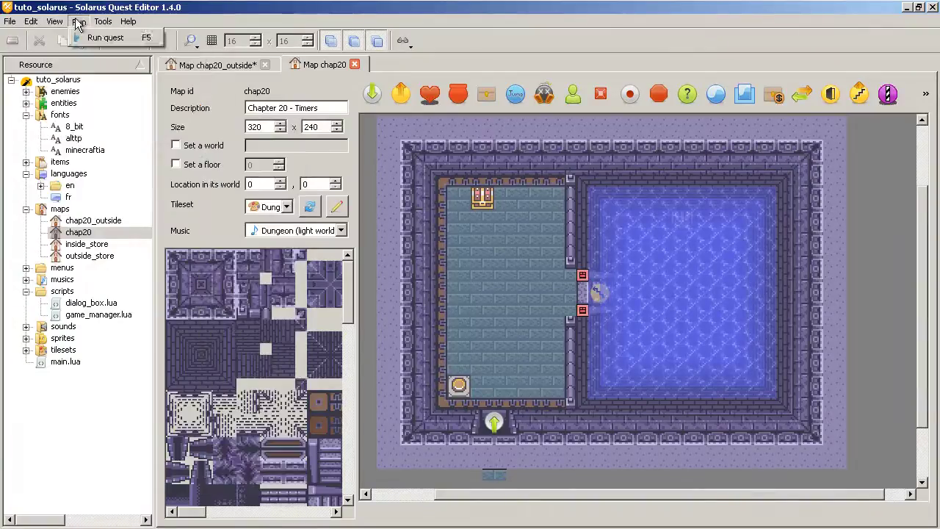
{"action": "mouse_move", "coordinate": [31, 22]}
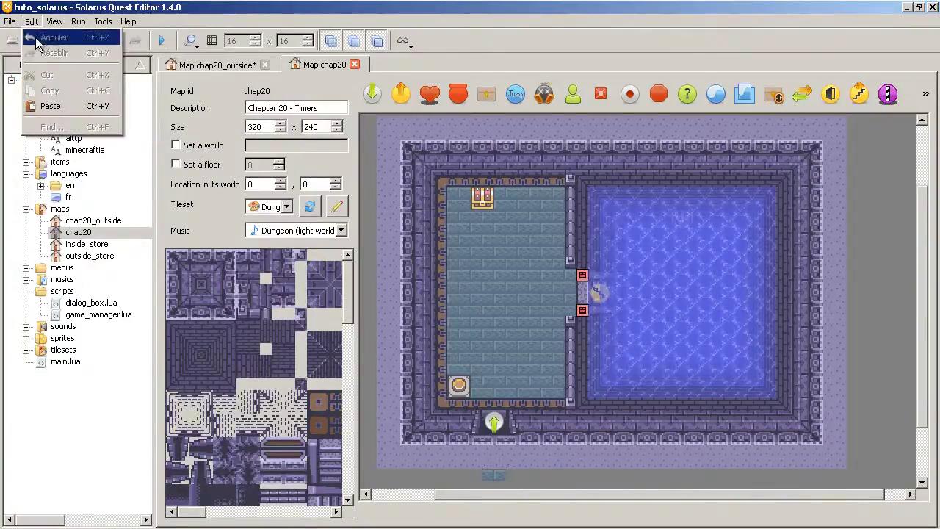
{"action": "left_click", "coordinate": [304, 67]}
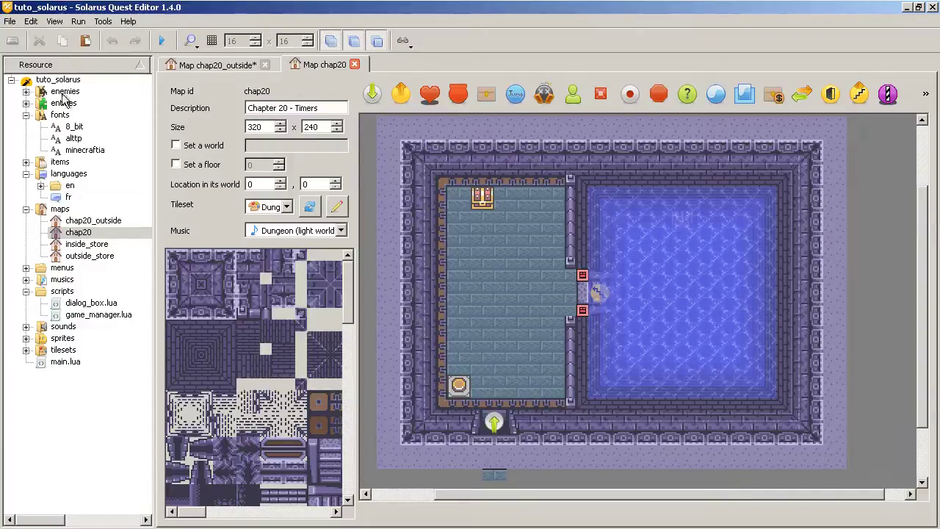
Open the chest sprite from the entities subfolder of the sprites
{"action": "left_click", "coordinate": [25, 339]}
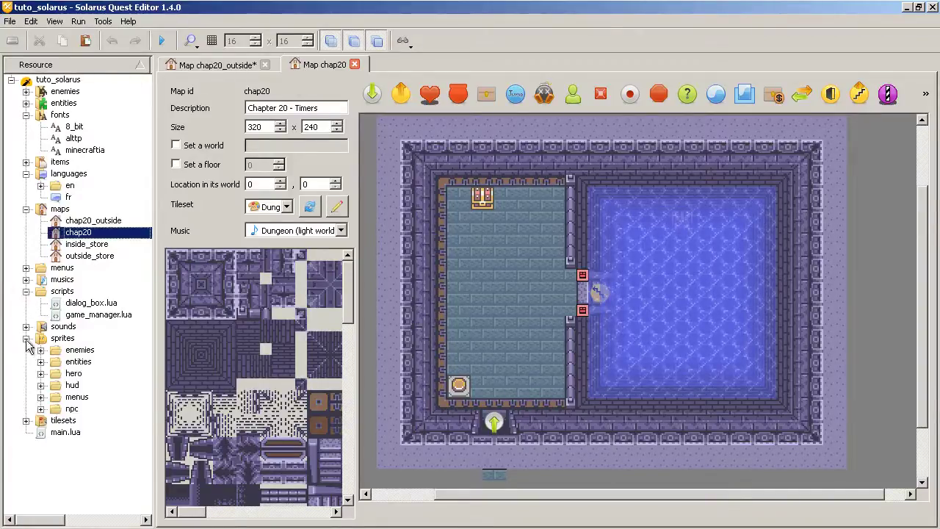
{"action": "left_click", "coordinate": [41, 361]}
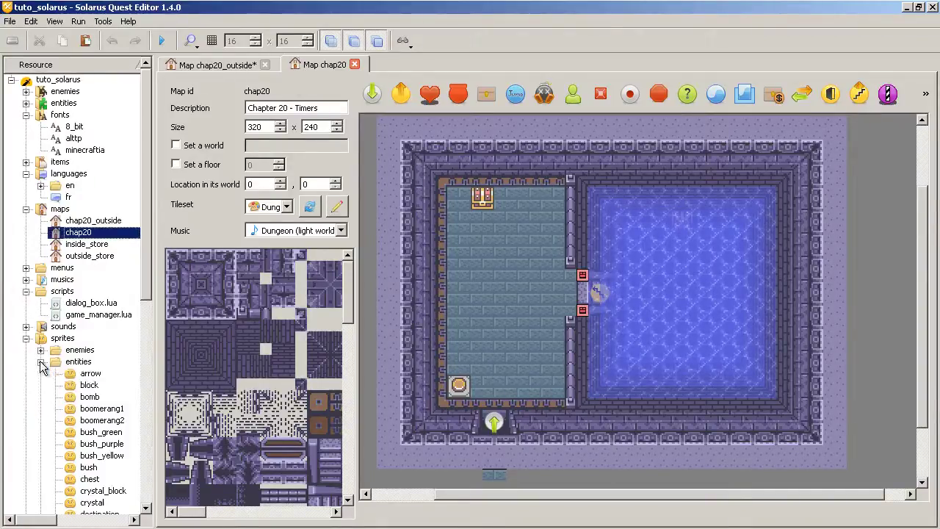
{"action": "double_click", "coordinate": [91, 479]}
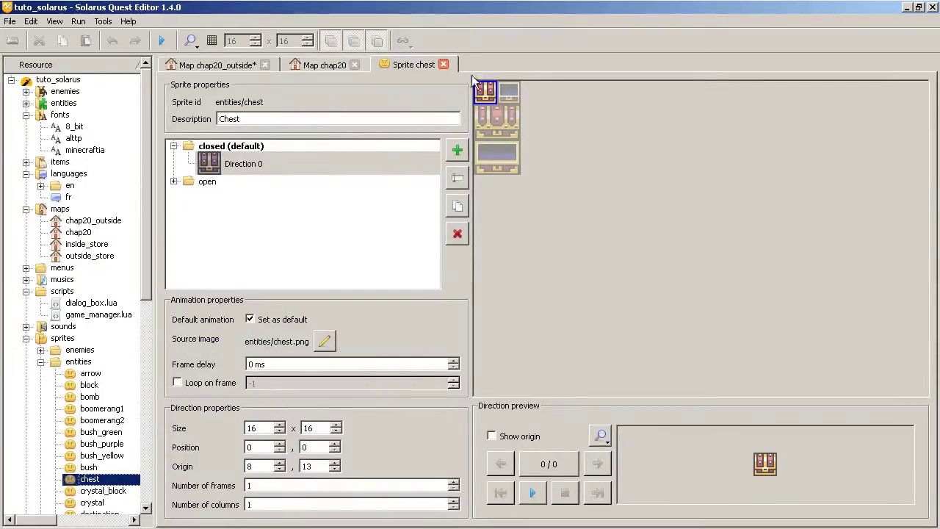
Close the chest sprite and both open maps, discarding the changes to chap20_outside
{"action": "left_click", "coordinate": [444, 65]}
{"action": "left_click", "coordinate": [354, 64]}
{"action": "left_click", "coordinate": [265, 64]}
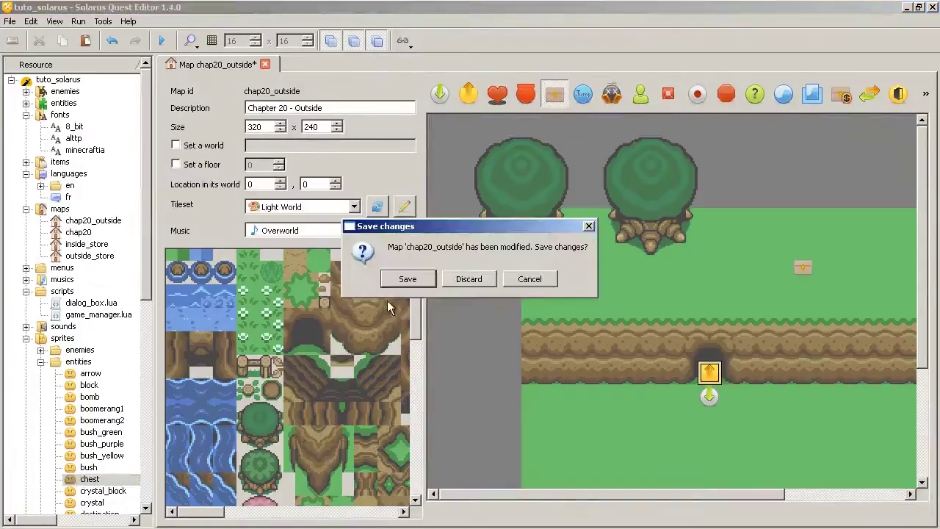
{"action": "left_click", "coordinate": [466, 277]}
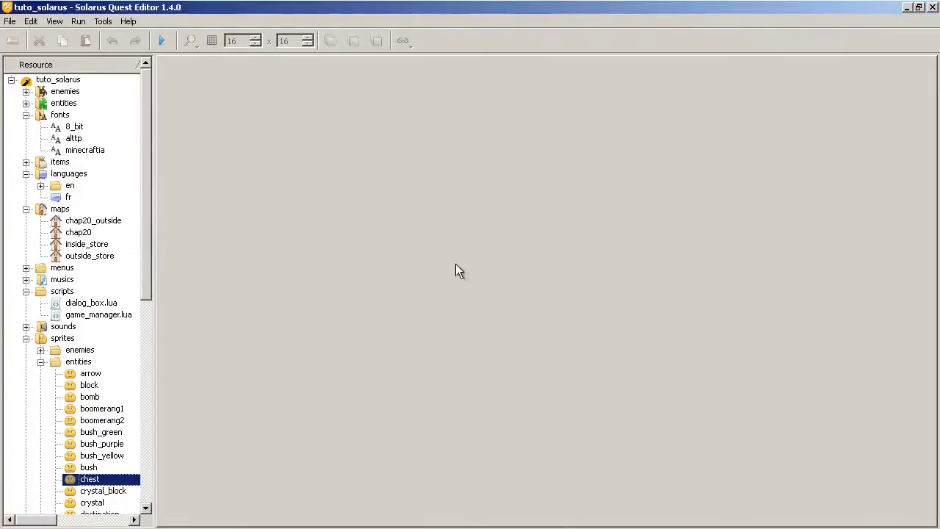
Collapse the scripts folder and the sprites' entities subfolder, and expand the tilesets folder in the resource tree
{"action": "left_click", "coordinate": [26, 338]}
{"action": "left_click", "coordinate": [26, 291]}
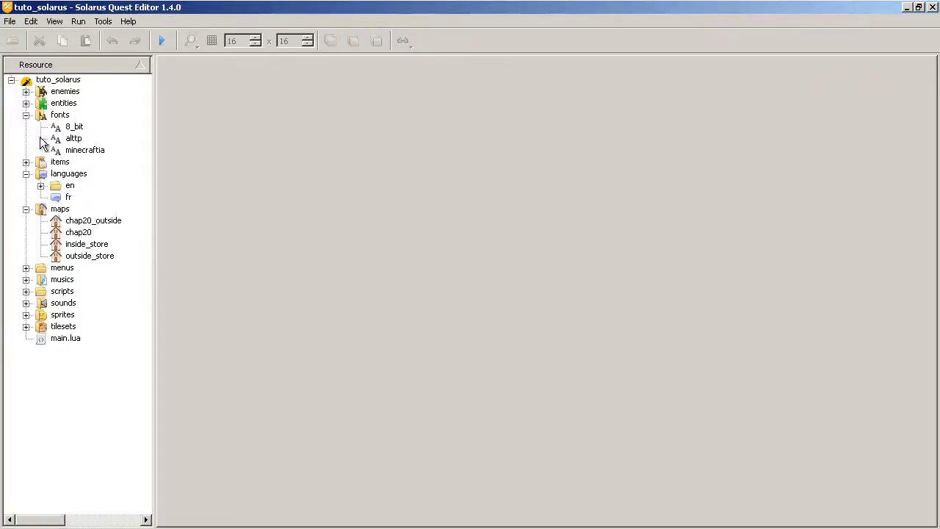
{"action": "left_click", "coordinate": [26, 326]}
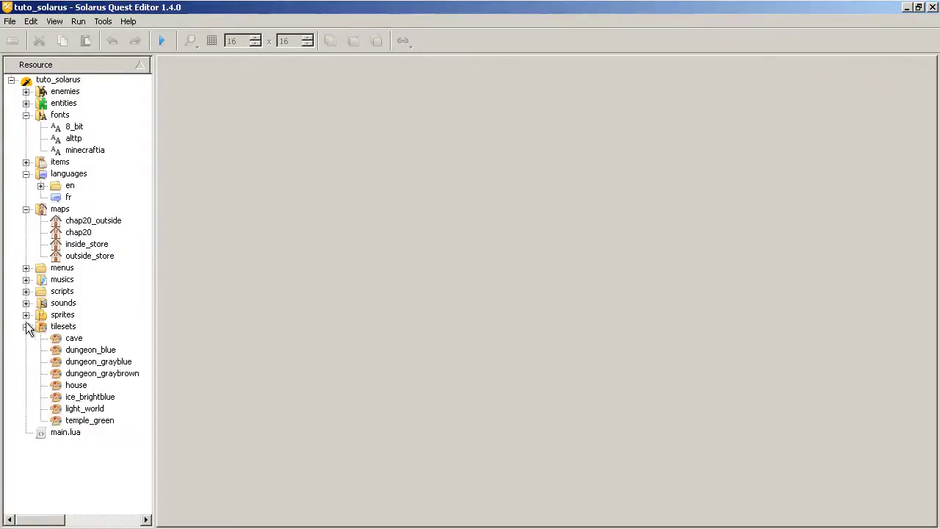
{"action": "left_click", "coordinate": [25, 314]}
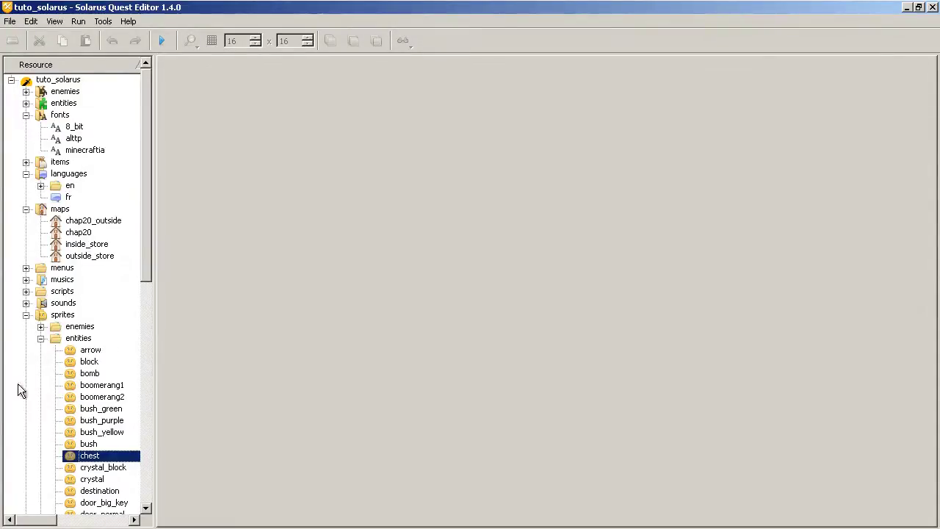
{"action": "left_click", "coordinate": [41, 338]}
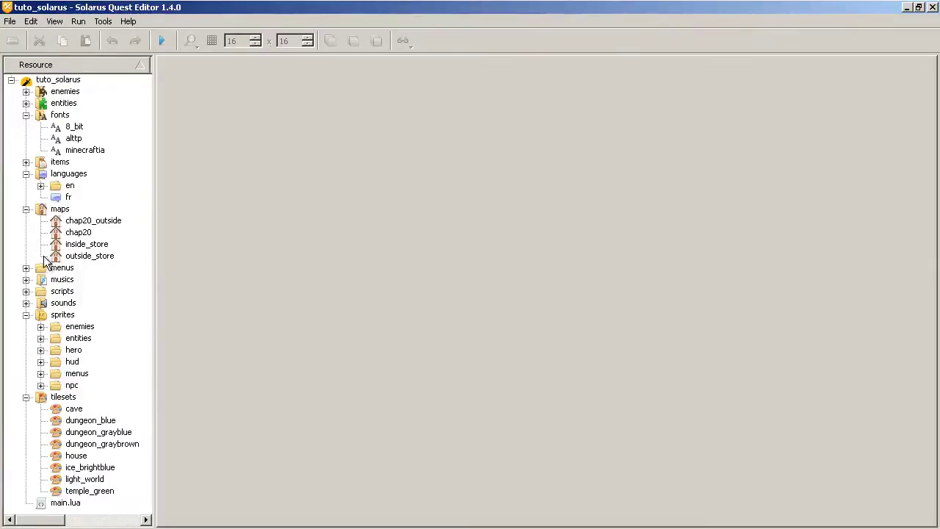
Expand the sounds folder, and look into the scripts and menus folders before collapsing them again
{"action": "left_click", "coordinate": [25, 303]}
{"action": "left_click", "coordinate": [26, 291]}
{"action": "left_click", "coordinate": [26, 267]}
{"action": "left_click", "coordinate": [26, 290]}
{"action": "left_click", "coordinate": [26, 291]}
{"action": "left_click", "coordinate": [26, 268]}
{"action": "left_click", "coordinate": [26, 290]}
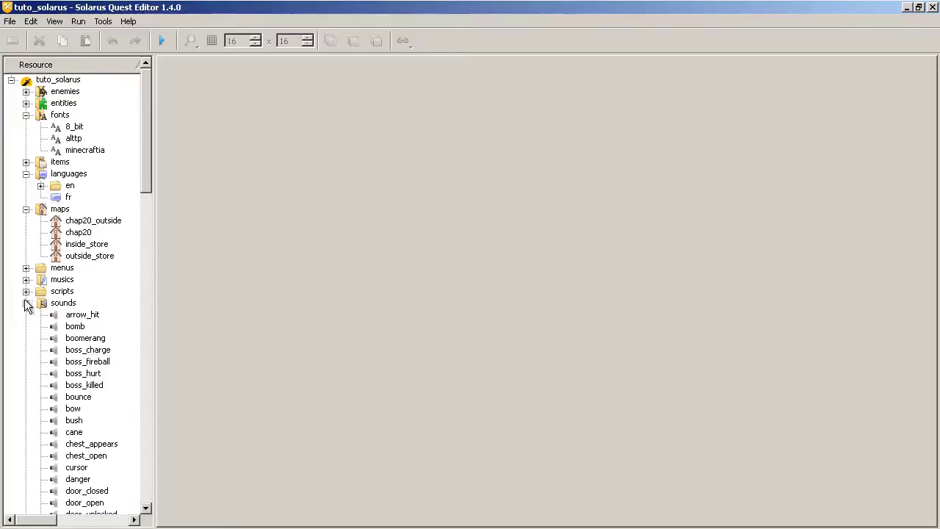
Look through the sounds folder for files not yet declared as resources, such as swim.ogg
{"action": "scroll", "coordinate": [52, 152], "scroll_direction": "down", "scroll_amount": 20}
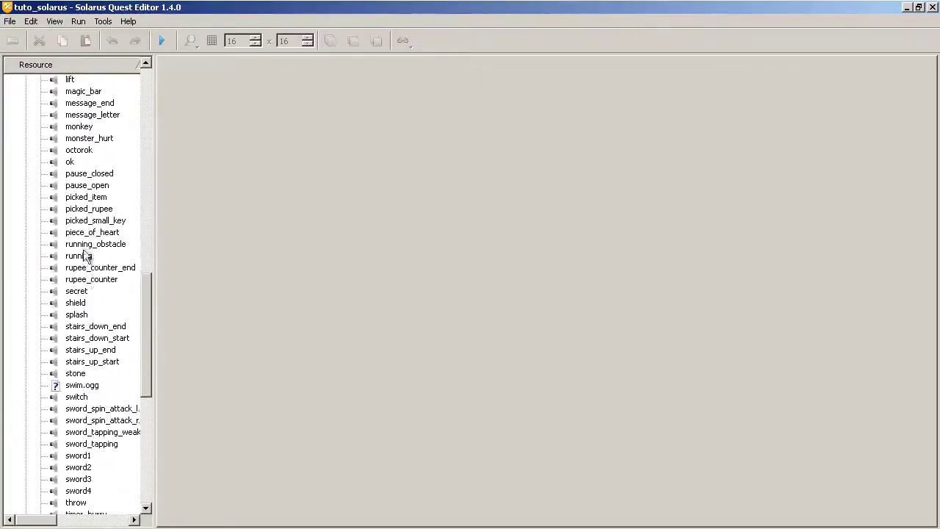
{"action": "scroll", "coordinate": [116, 202], "scroll_direction": "down", "scroll_amount": 7}
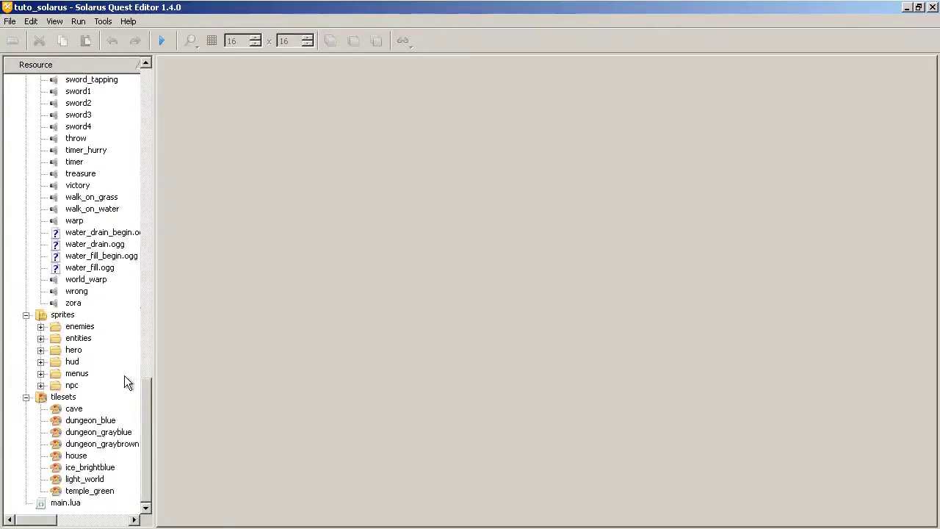
{"action": "scroll", "coordinate": [125, 389], "scroll_direction": "up", "scroll_amount": 4}
{"action": "scroll", "coordinate": [124, 396], "scroll_direction": "up", "scroll_amount": 4}
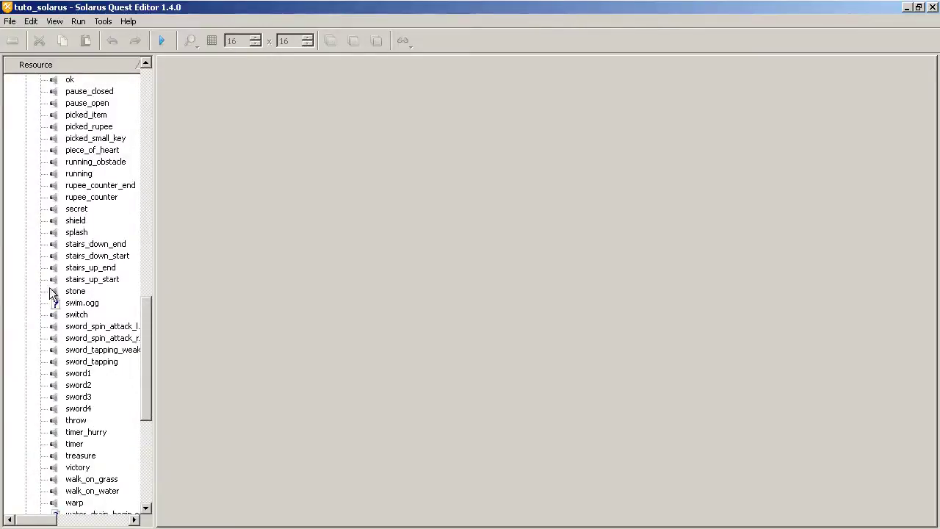
{"action": "left_click", "coordinate": [80, 304]}
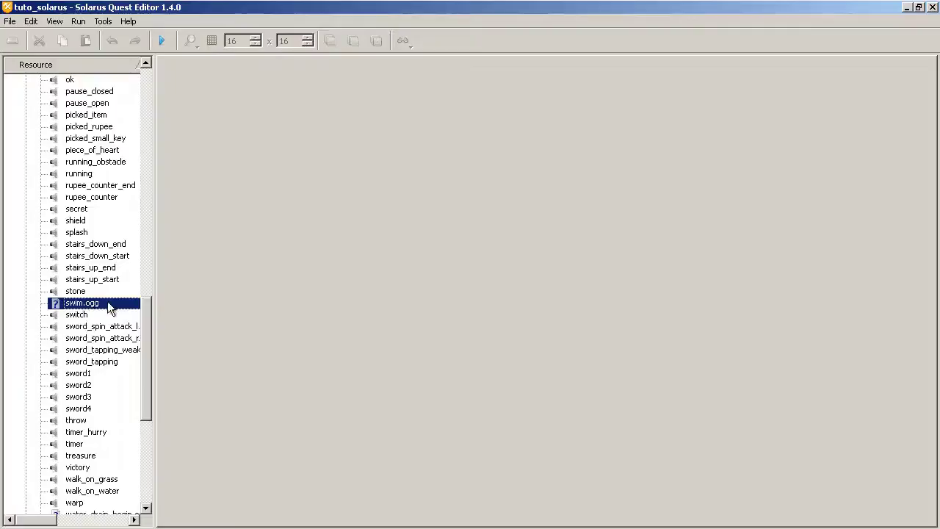
{"action": "scroll", "coordinate": [84, 411], "scroll_direction": "up", "scroll_amount": 4}
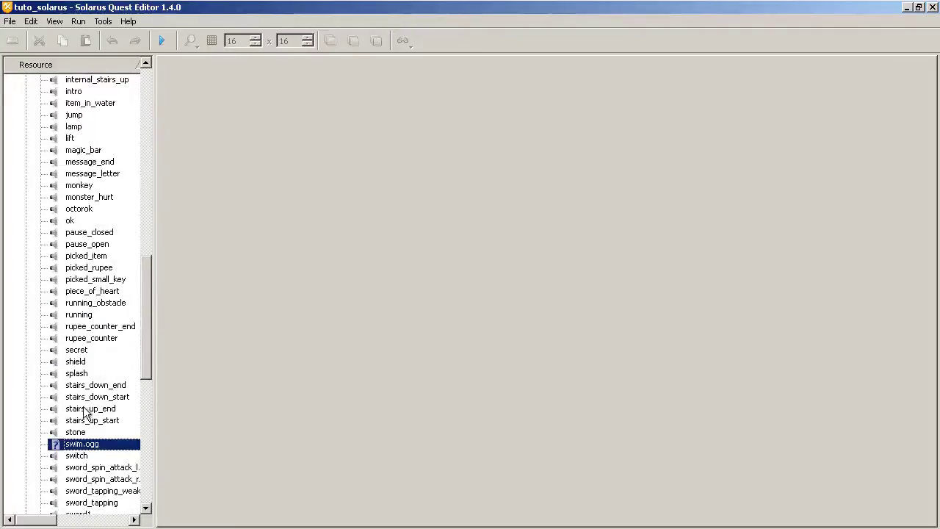
{"action": "left_click_drag", "start_coordinate": [144, 301], "coordinate": [146, 393]}
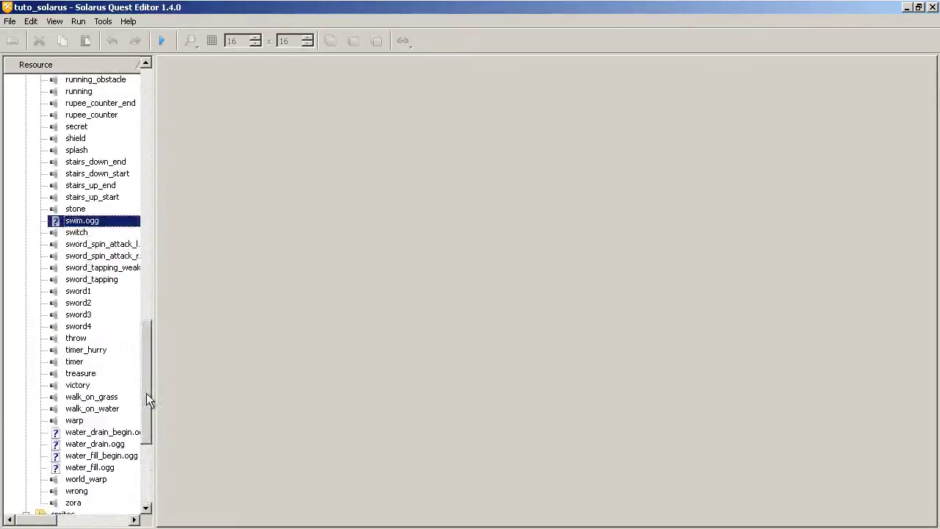
Declare the swim.ogg file as a new sound resource with the id swim
{"action": "right_click", "coordinate": [84, 221]}
{"action": "left_click", "coordinate": [240, 226]}
{"action": "right_click", "coordinate": [125, 221]}
{"action": "left_click", "coordinate": [163, 231]}
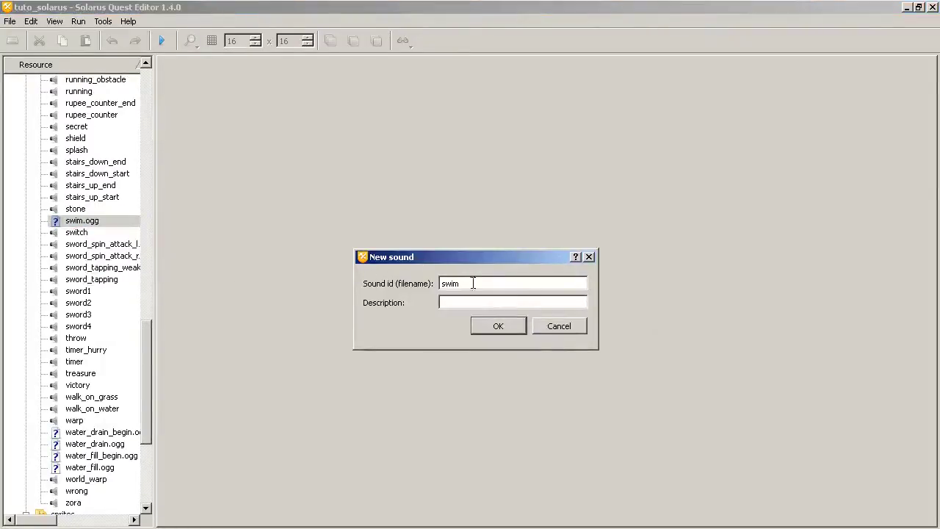
{"action": "key", "text": "shift+Tab"}
{"action": "left_click", "coordinate": [478, 327]}
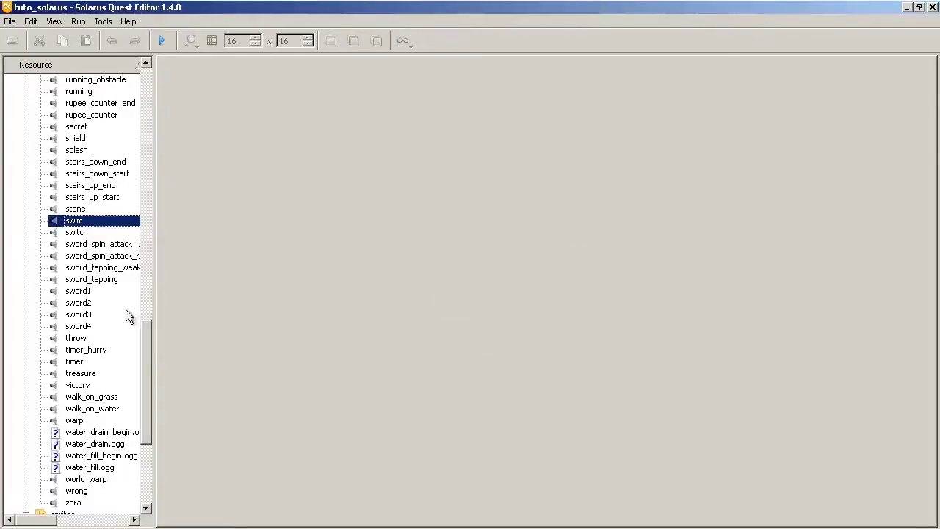
Widen the resource tree to display the description and type columns, and collapse the sounds folder
{"action": "left_click_drag", "start_coordinate": [153, 304], "coordinate": [518, 322]}
{"action": "scroll", "coordinate": [311, 321], "scroll_direction": "up", "scroll_amount": 20}
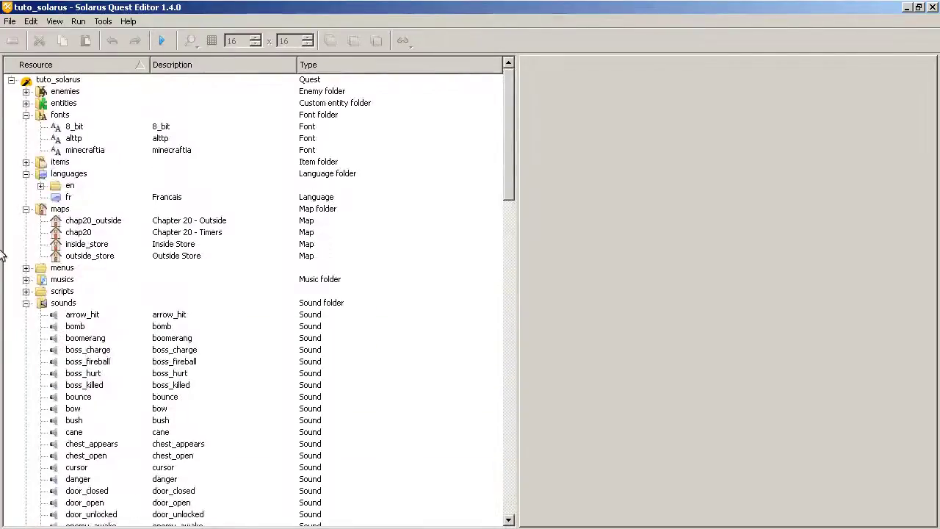
{"action": "left_click", "coordinate": [26, 303]}
Examine the descriptions and types of the chap20 maps and entity sprites, and collapse the maps and languages folders
{"action": "left_click", "coordinate": [79, 224]}
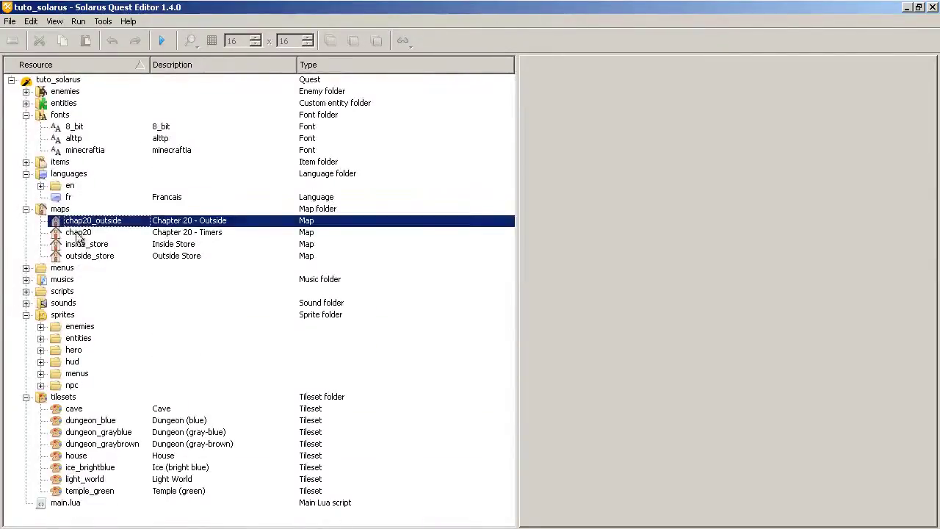
{"action": "left_click", "coordinate": [83, 234]}
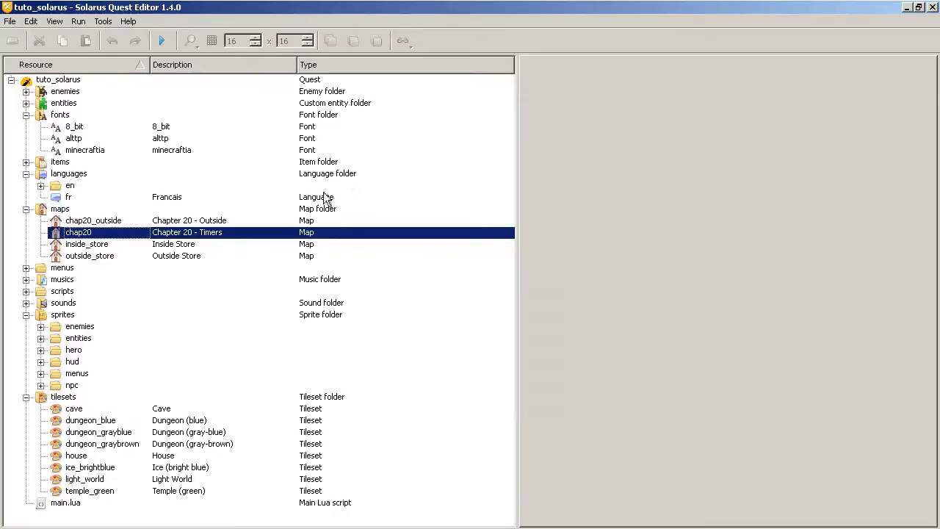
{"action": "left_click", "coordinate": [40, 339]}
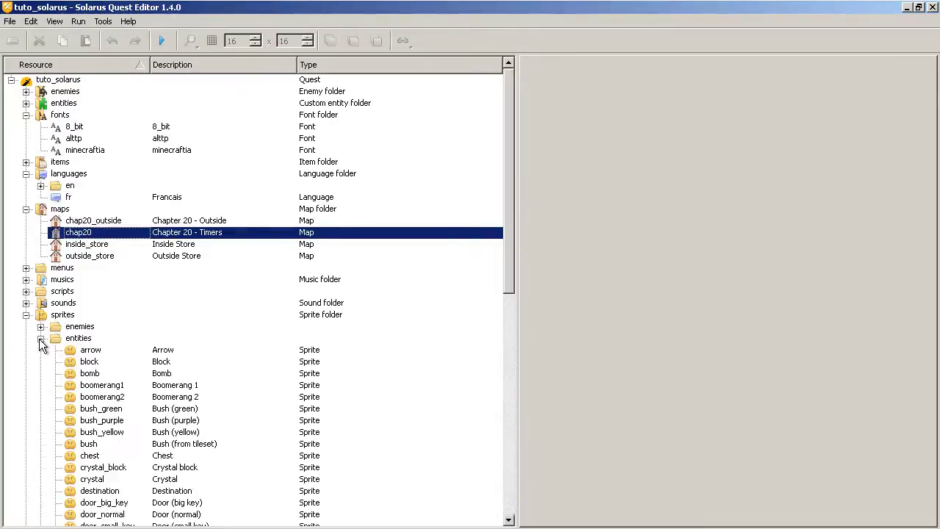
{"action": "left_click", "coordinate": [40, 339]}
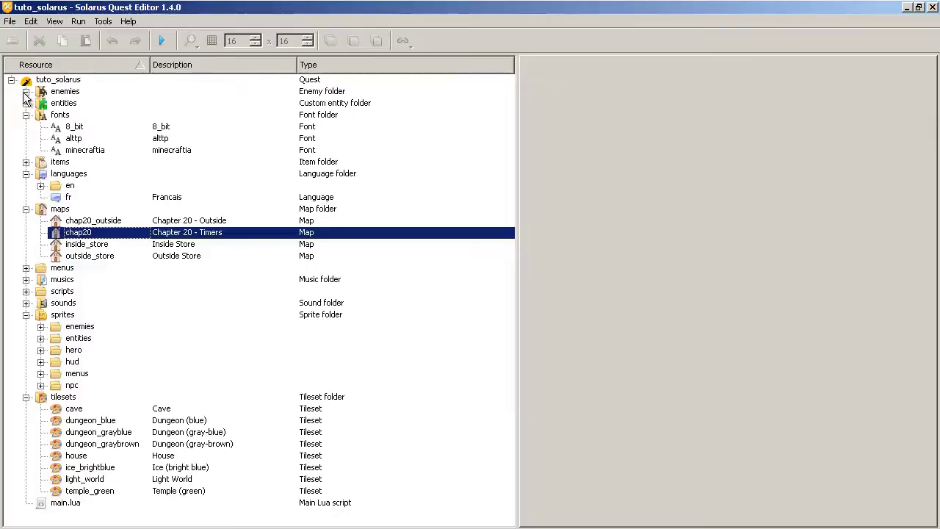
{"action": "left_click", "coordinate": [26, 209]}
{"action": "left_click", "coordinate": [26, 175]}
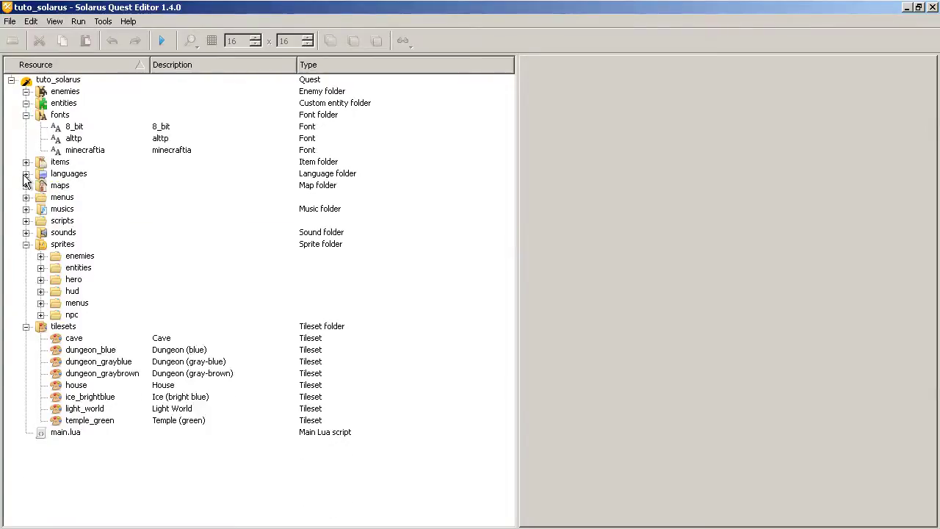
{"action": "left_click", "coordinate": [82, 21]}
{"action": "left_click", "coordinate": [21, 22]}
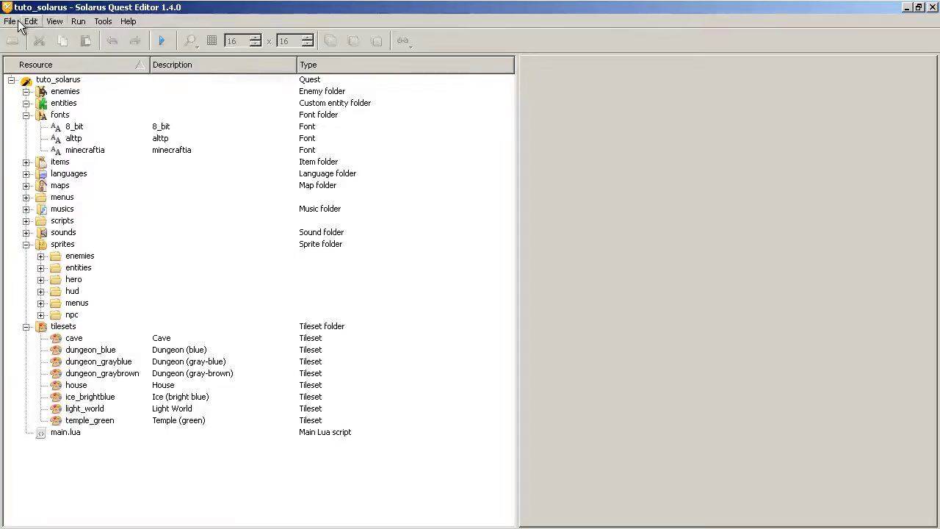
{"action": "left_click", "coordinate": [60, 401]}
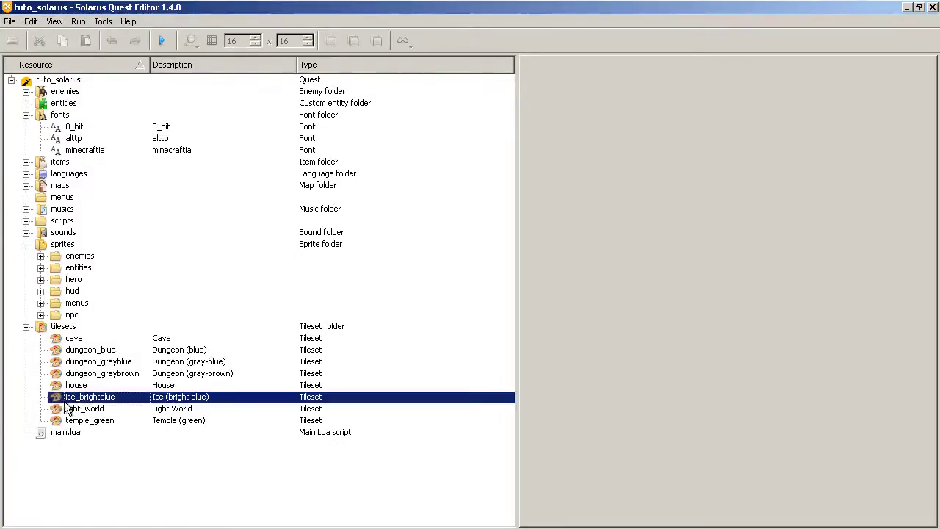
{"action": "mouse_move", "coordinate": [311, 523]}
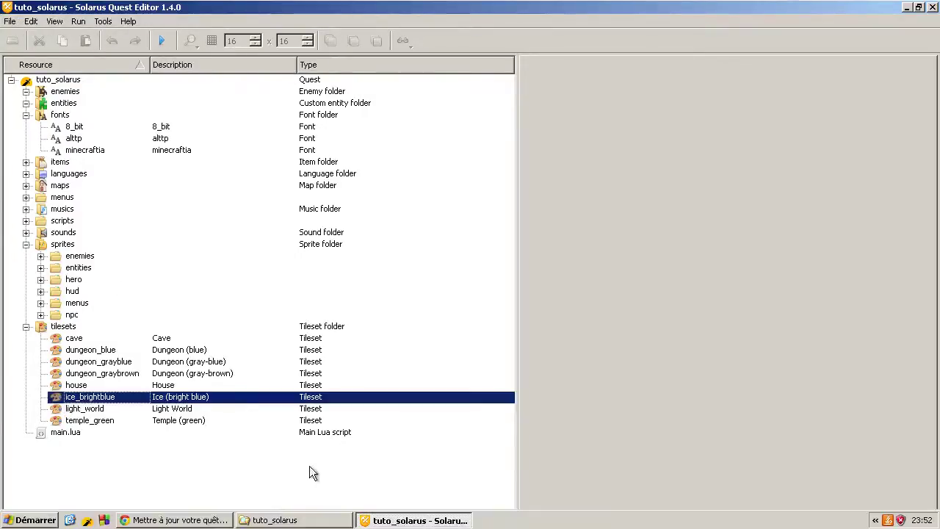
Switch to the tuto_solarus folder in the file explorer to view its program files, and return to the quest editor
{"action": "left_click", "coordinate": [305, 519]}
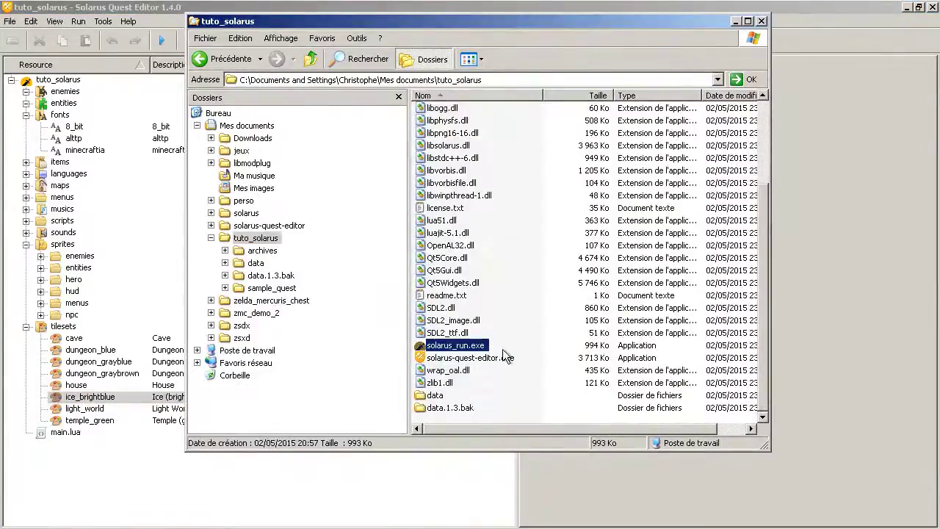
{"action": "left_click", "coordinate": [641, 218]}
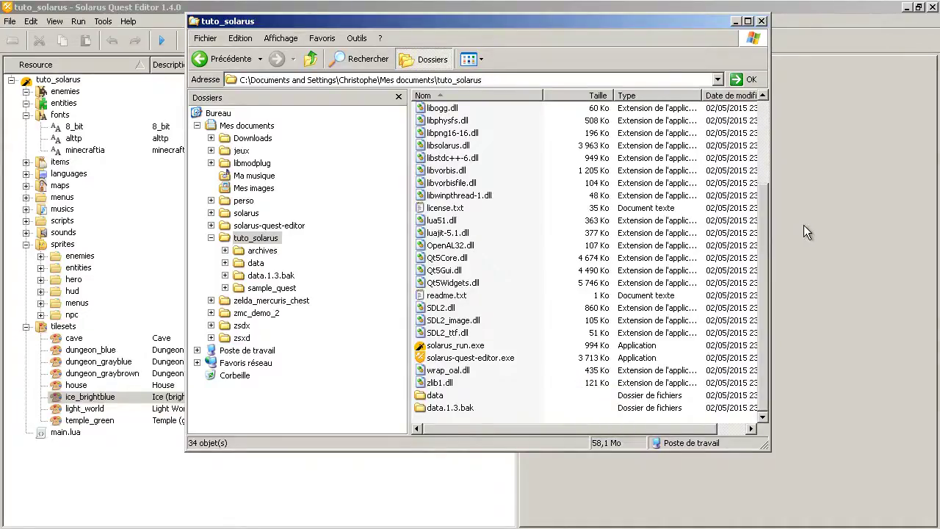
{"action": "left_click", "coordinate": [43, 416]}
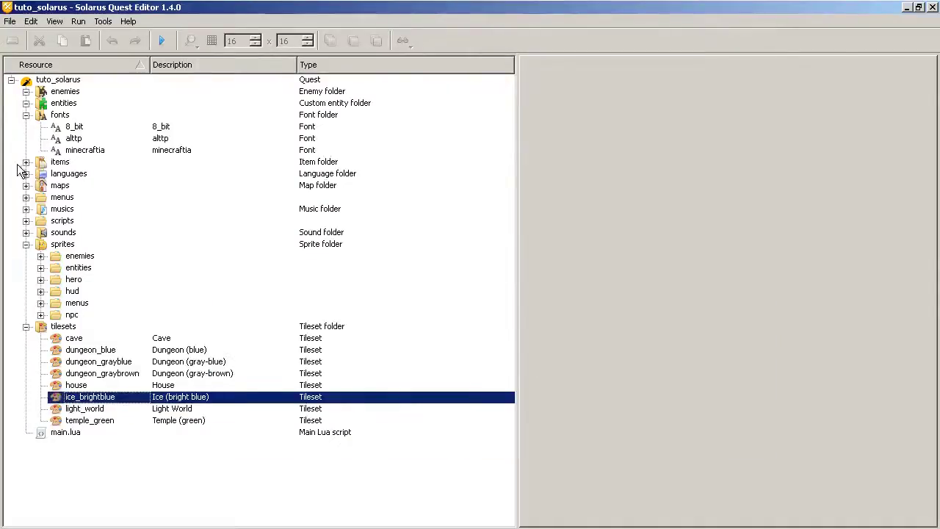
Open the dialog_box.lua script from the scripts folder and narrow the resource tree to give the code more room
{"action": "left_click", "coordinate": [26, 220]}
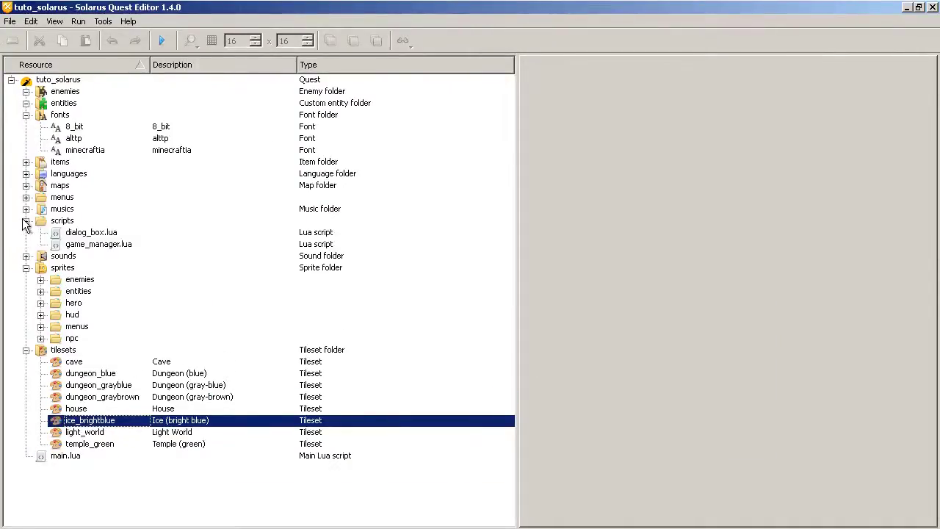
{"action": "double_click", "coordinate": [78, 232]}
{"action": "left_click_drag", "start_coordinate": [517, 154], "coordinate": [65, 154]}
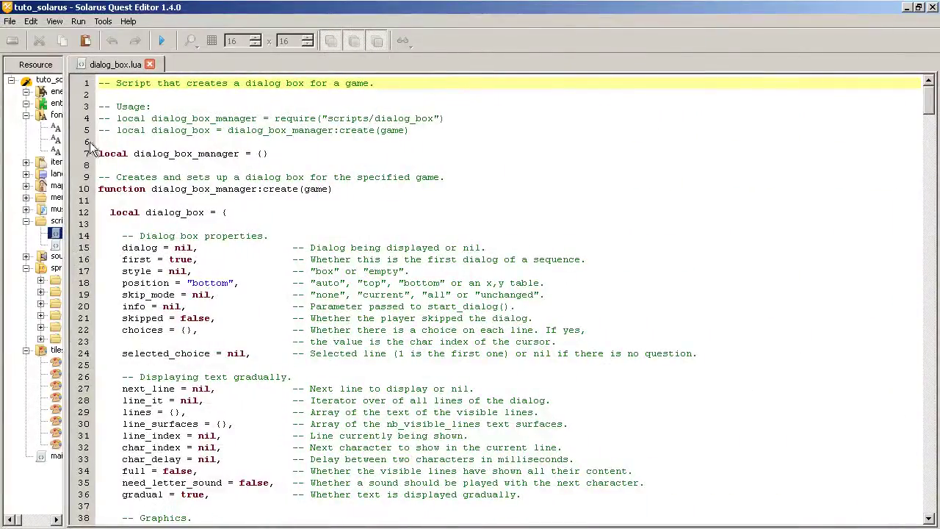
{"action": "left_click_drag", "start_coordinate": [66, 152], "coordinate": [209, 156]}
Look through the dialog box properties, graphics and constants code in dialog_box.lua
{"action": "left_click", "coordinate": [487, 165]}
{"action": "left_click", "coordinate": [511, 342]}
{"action": "scroll", "coordinate": [766, 166], "scroll_direction": "down", "scroll_amount": 20}
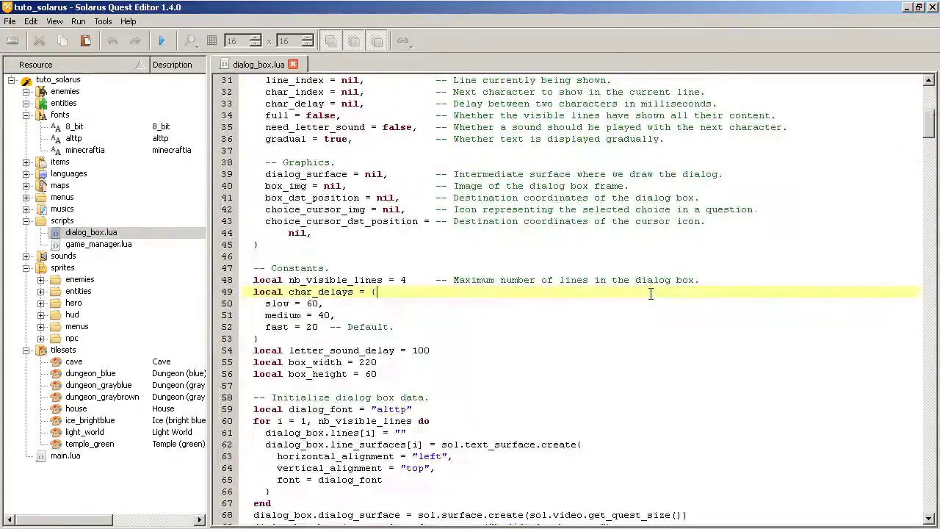
{"action": "mouse_move", "coordinate": [929, 147]}
{"action": "left_mouse_down"}
{"action": "mouse_move", "coordinate": [927, 511]}
{"action": "mouse_move", "coordinate": [927, 136]}
{"action": "left_mouse_up"}
{"action": "scroll", "coordinate": [753, 224], "scroll_direction": "up", "scroll_amount": 18}
{"action": "left_click", "coordinate": [770, 210]}
{"action": "left_click", "coordinate": [464, 218]}
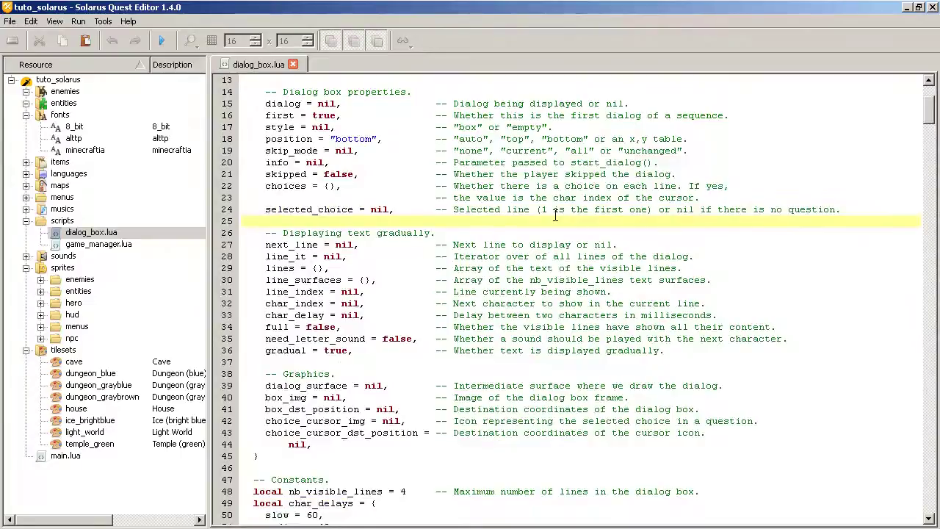
Bring up the text search dialog for the dialog_box.lua script and dismiss it without searching
{"action": "key", "text": "ctrl+f"}
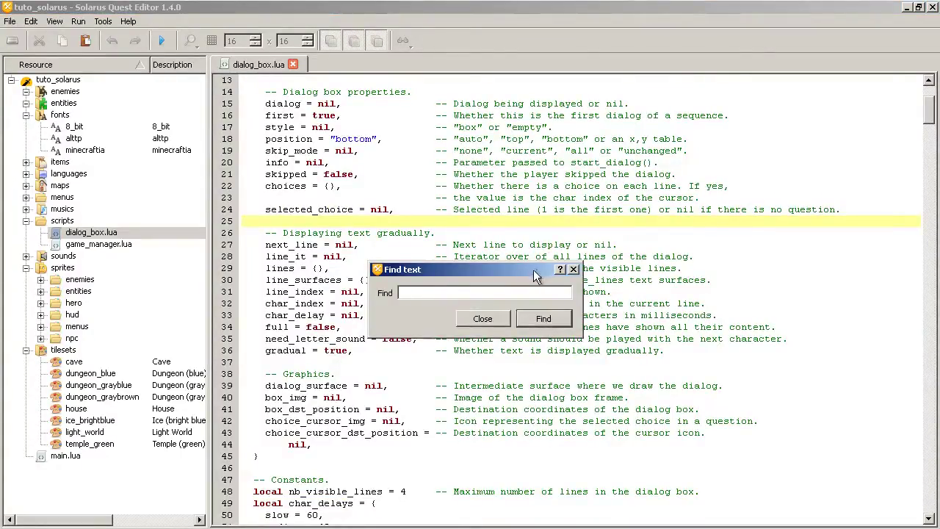
{"action": "left_click", "coordinate": [575, 270]}
{"action": "left_click", "coordinate": [556, 186]}
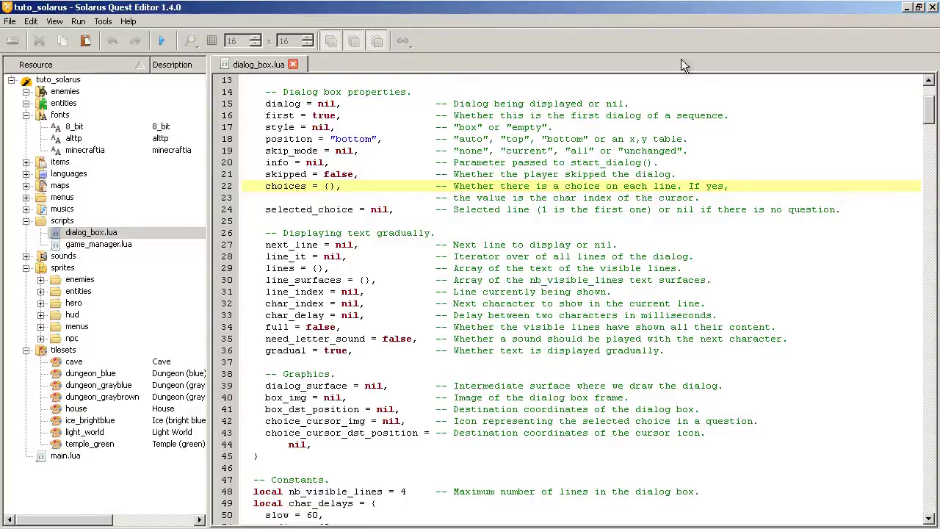
Switch to the upgrade guide in the browser and view the "Obtenir de l'aide" section at the end of the page
{"action": "mouse_move", "coordinate": [432, 524]}
{"action": "mouse_move", "coordinate": [250, 523]}
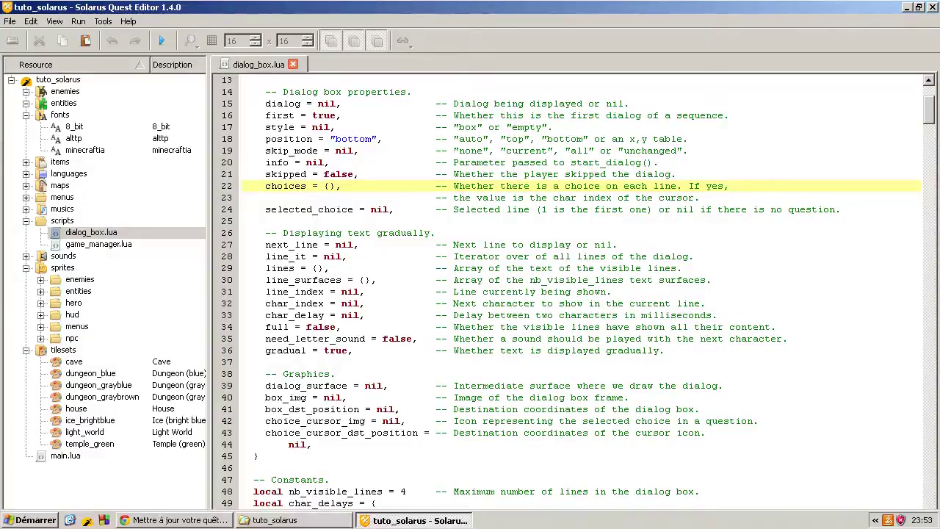
{"action": "left_click", "coordinate": [176, 520]}
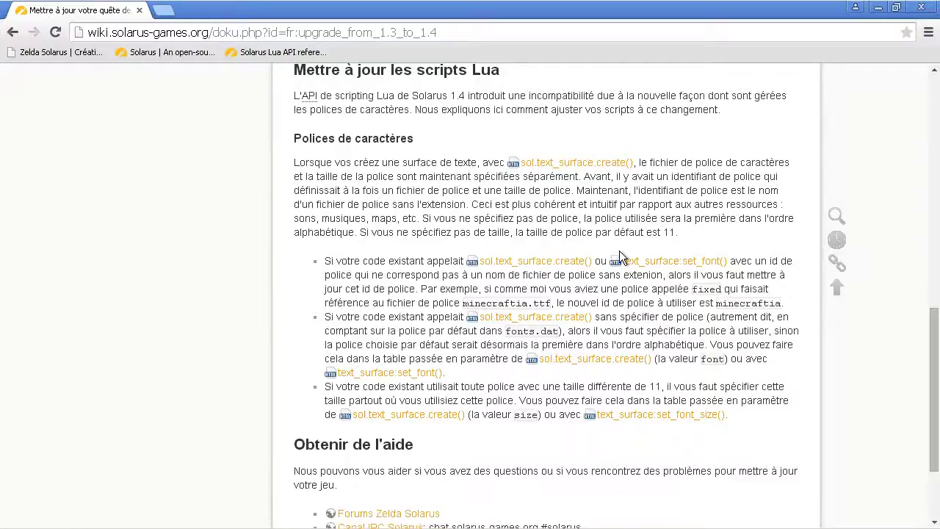
{"action": "scroll", "coordinate": [619, 250], "scroll_direction": "down", "scroll_amount": 3}
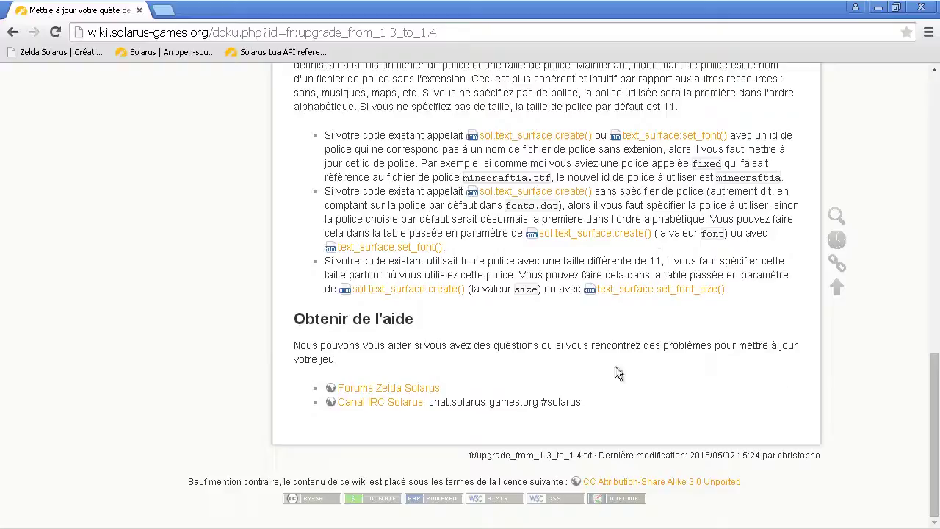
{"action": "left_click_drag", "start_coordinate": [295, 319], "coordinate": [419, 321]}
{"action": "left_click", "coordinate": [420, 330]}
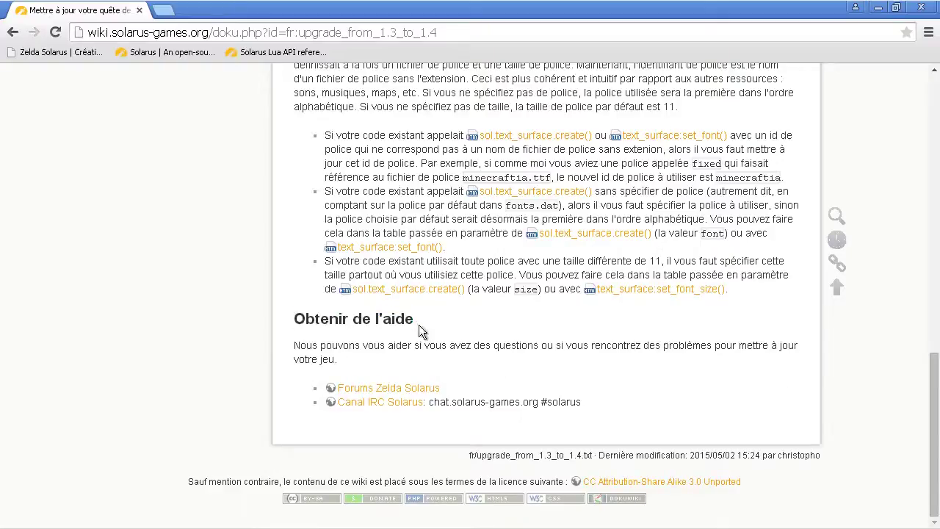